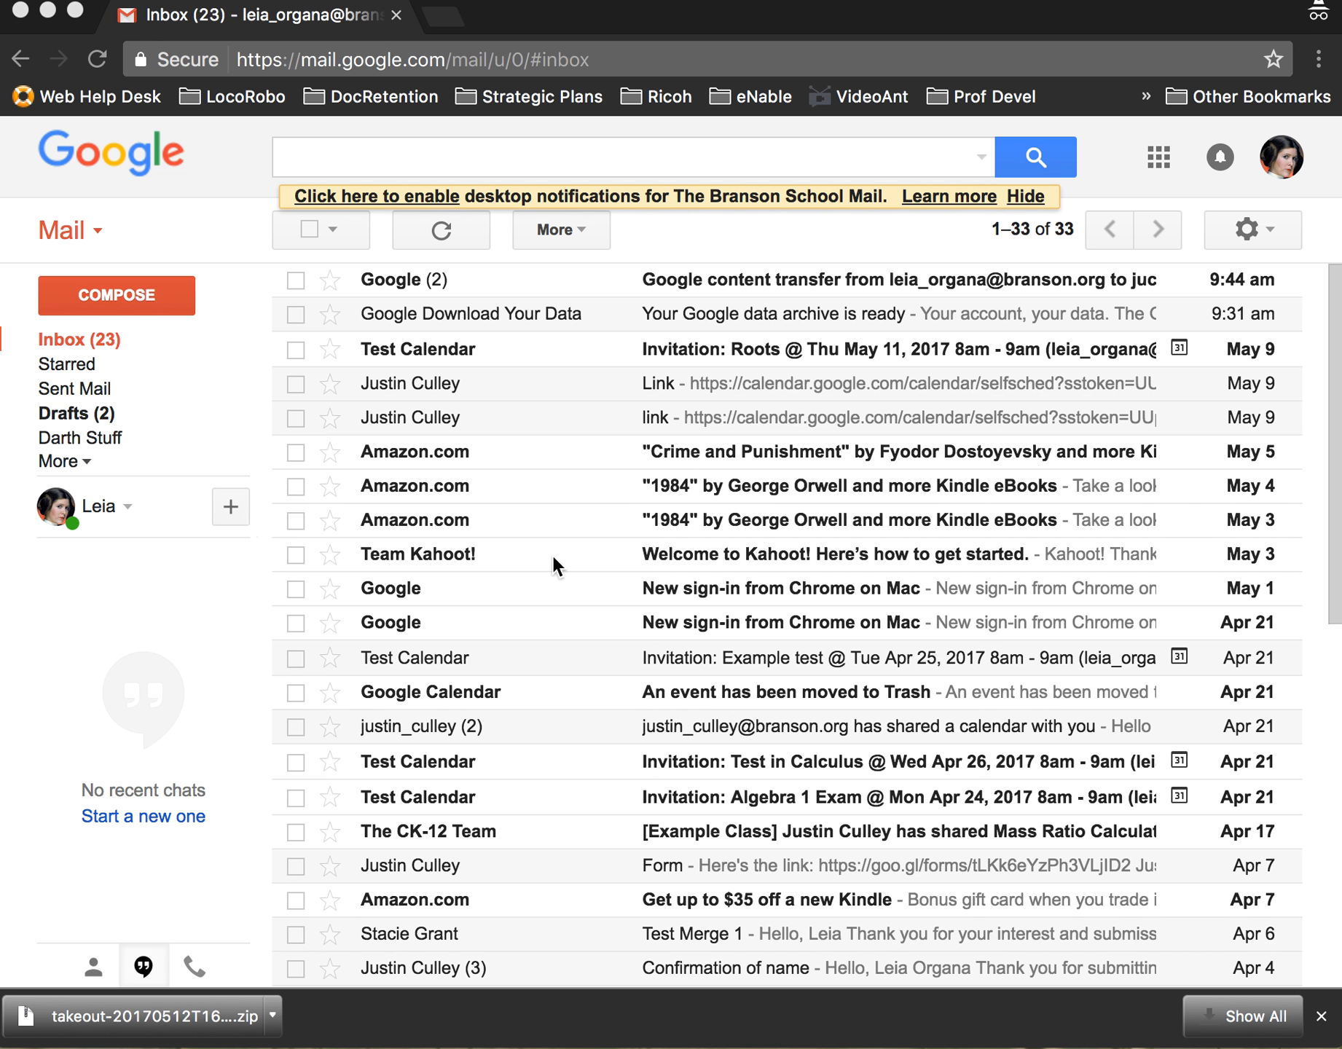
# Open the Google account settings from the mailbox and go to the Control your content section of Personal info & privacy
pyautogui.click(1281, 166)
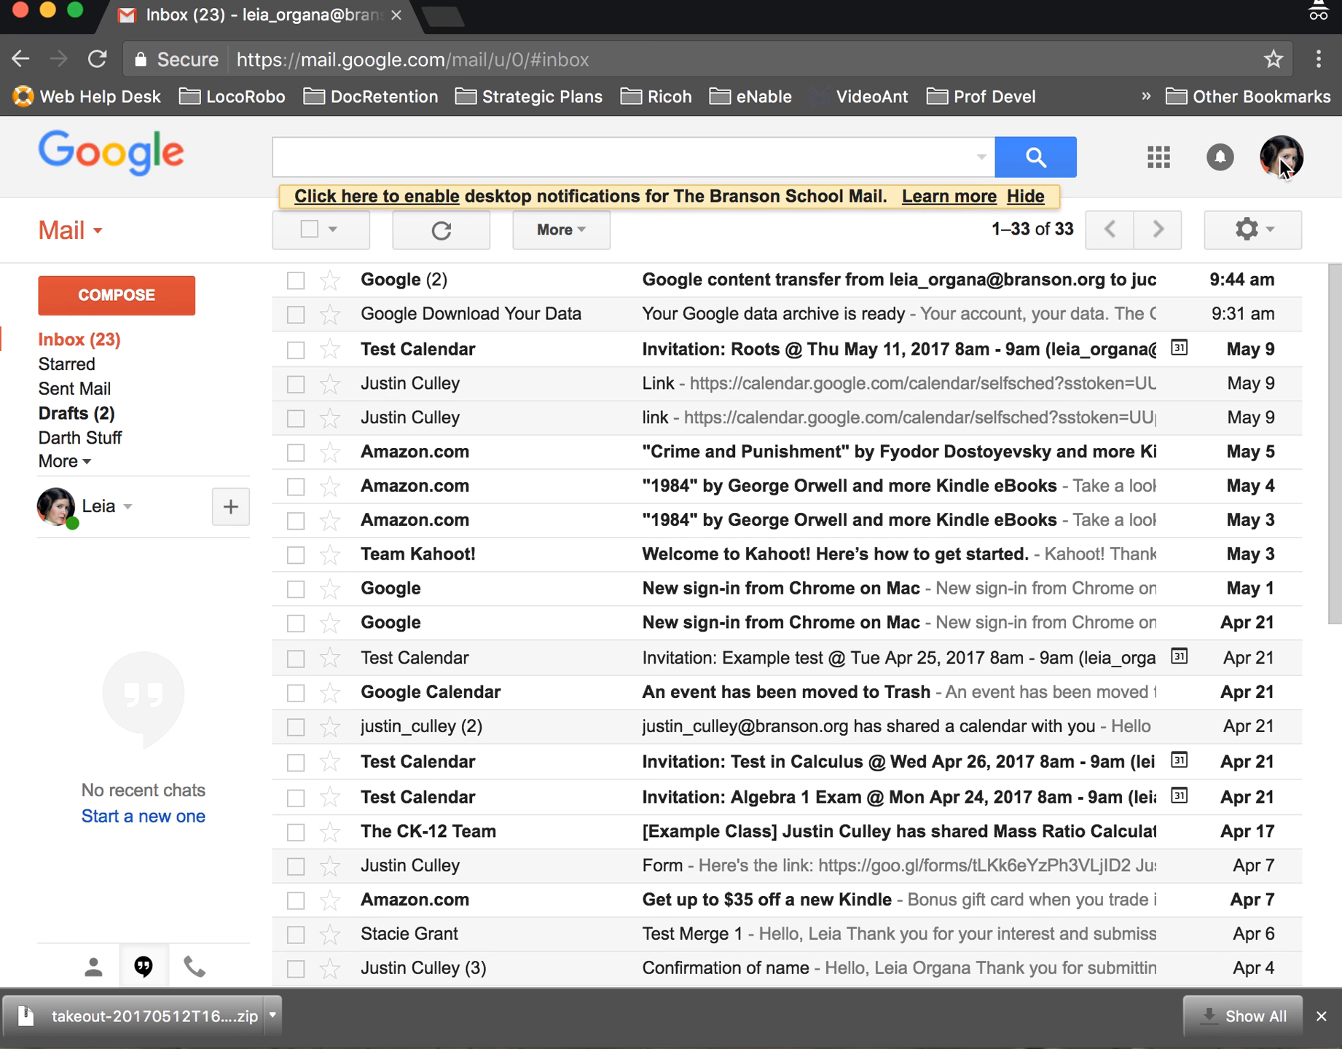
pyautogui.click(1282, 167)
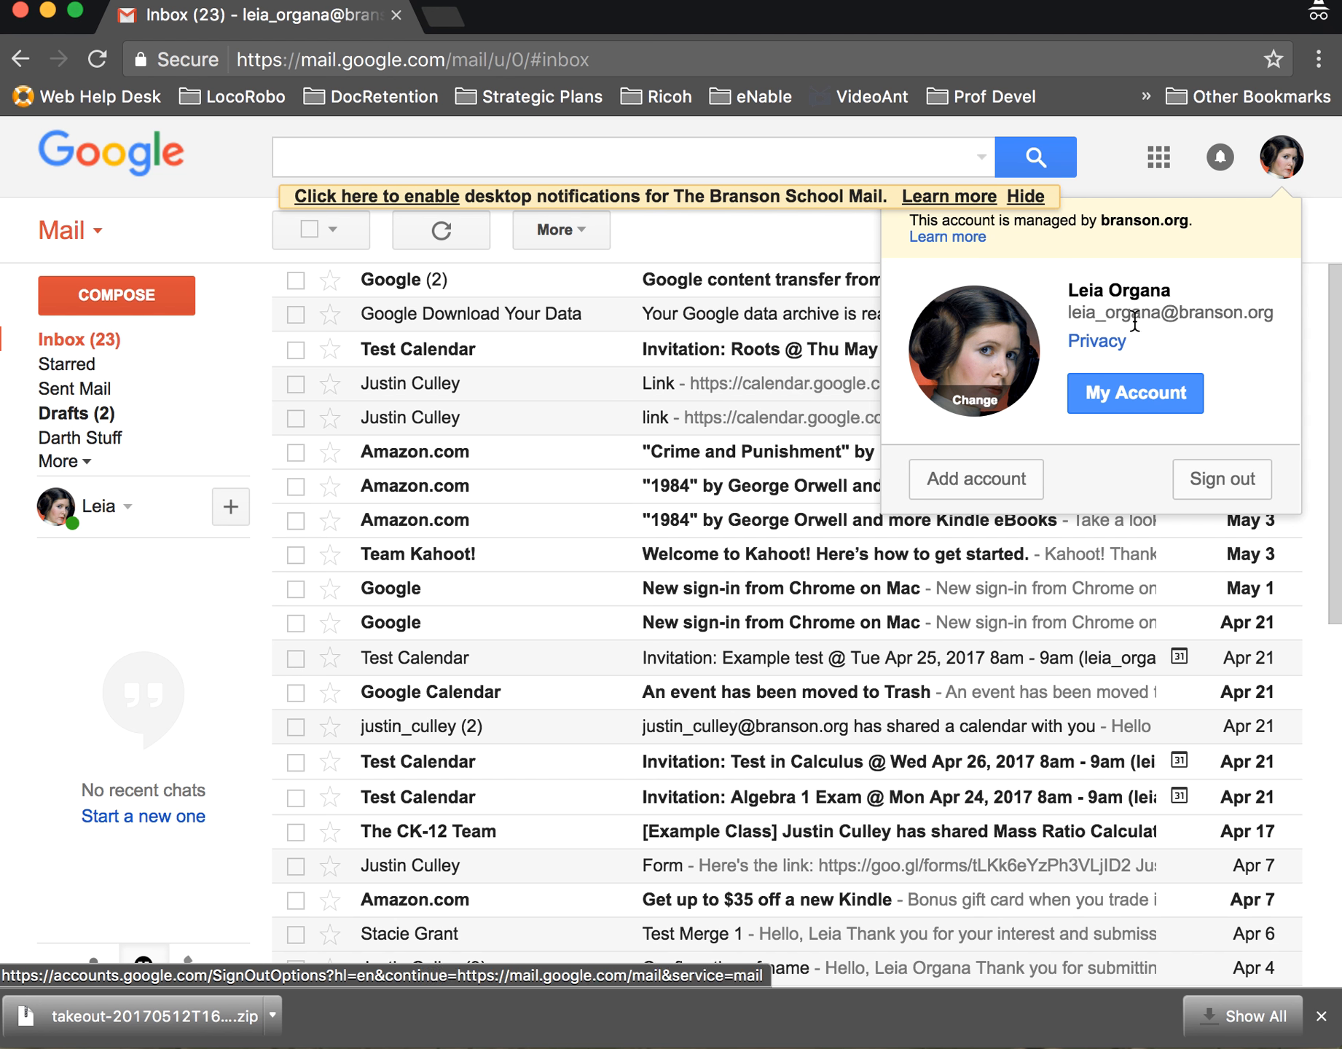
pyautogui.click(1120, 393)
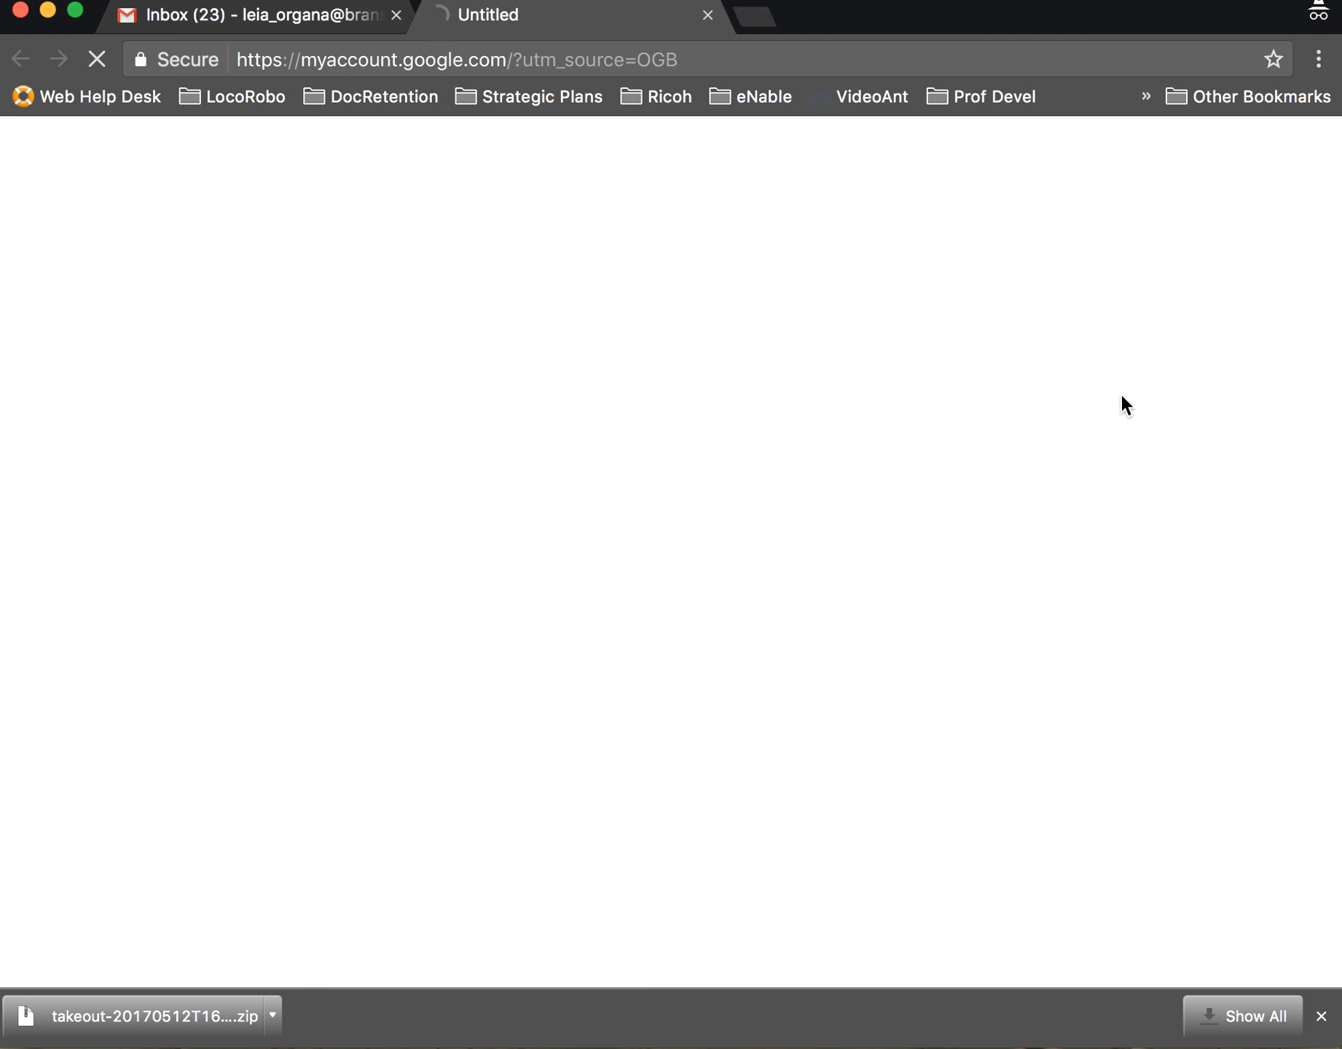
pyautogui.scroll(-3, 848, 590)
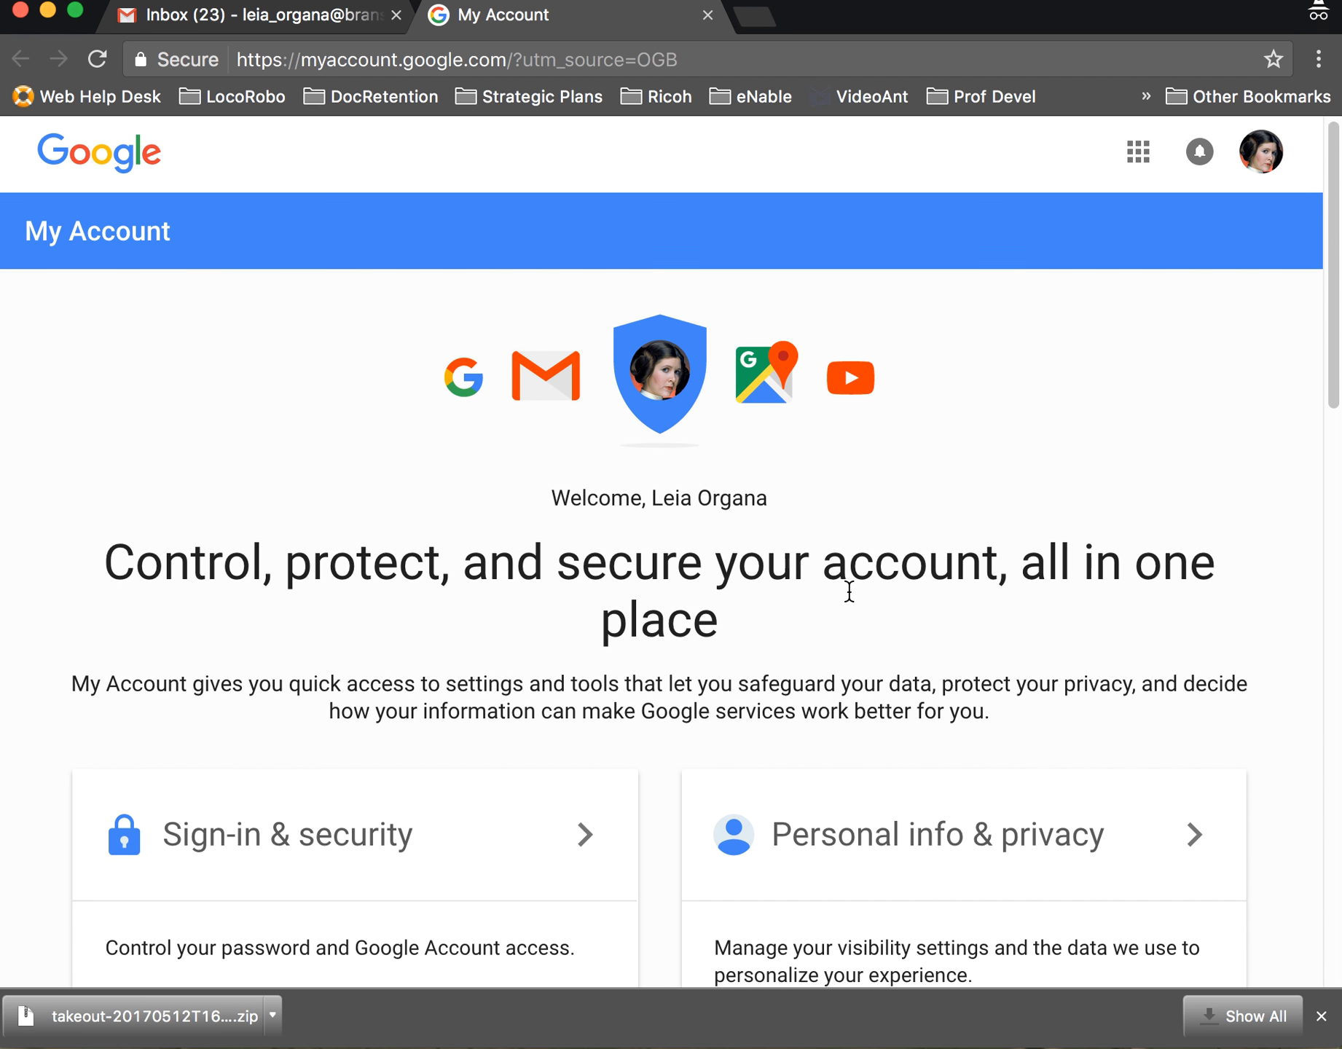
pyautogui.scroll(-5, 650, 652)
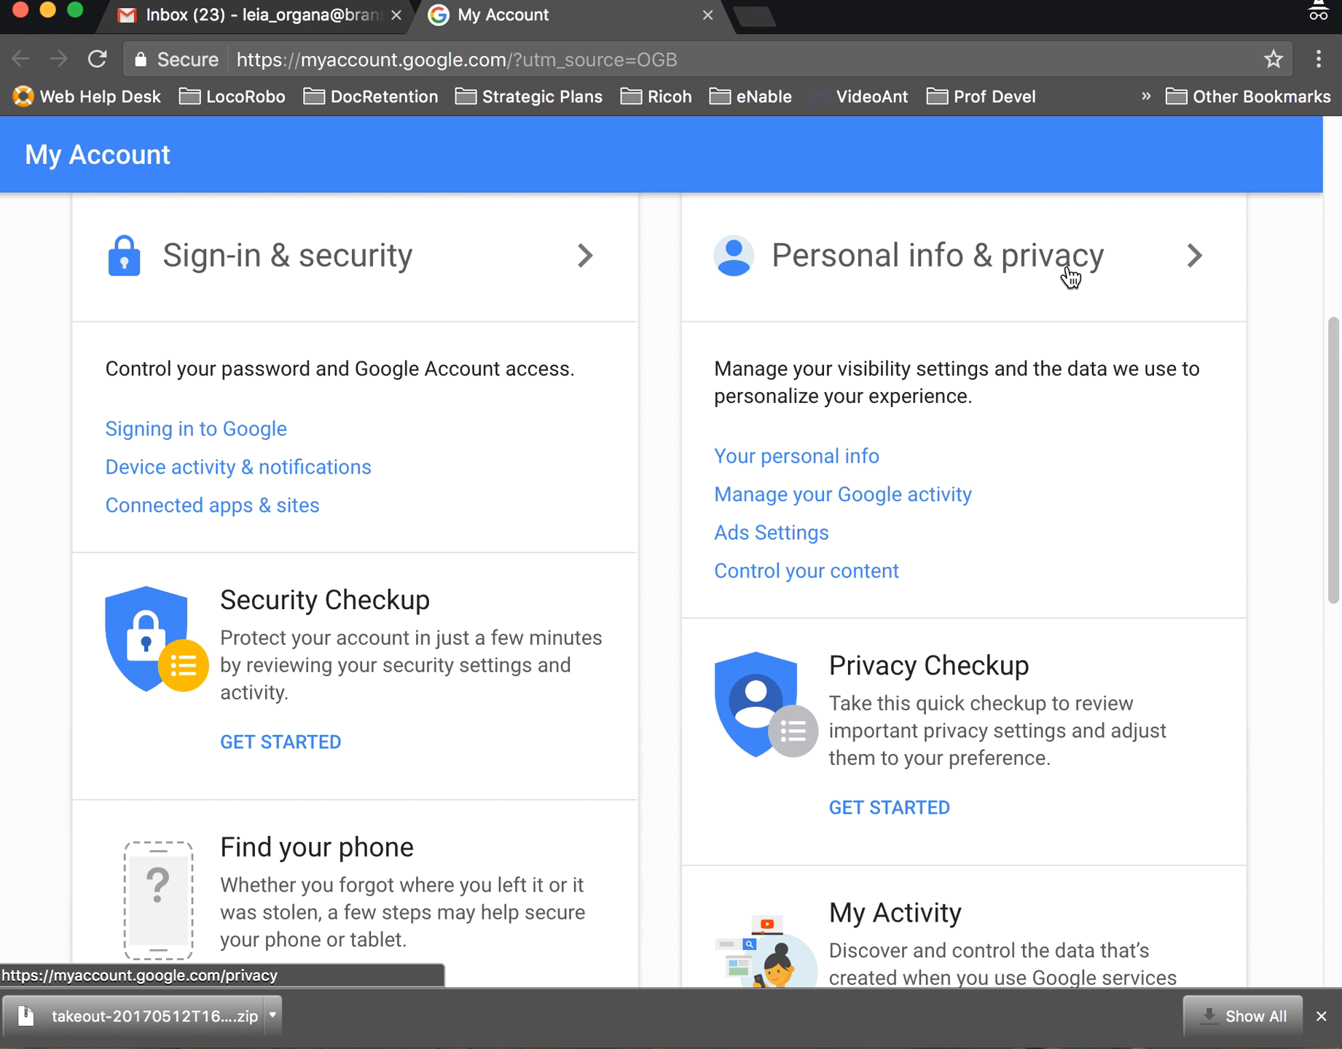
pyautogui.click(756, 575)
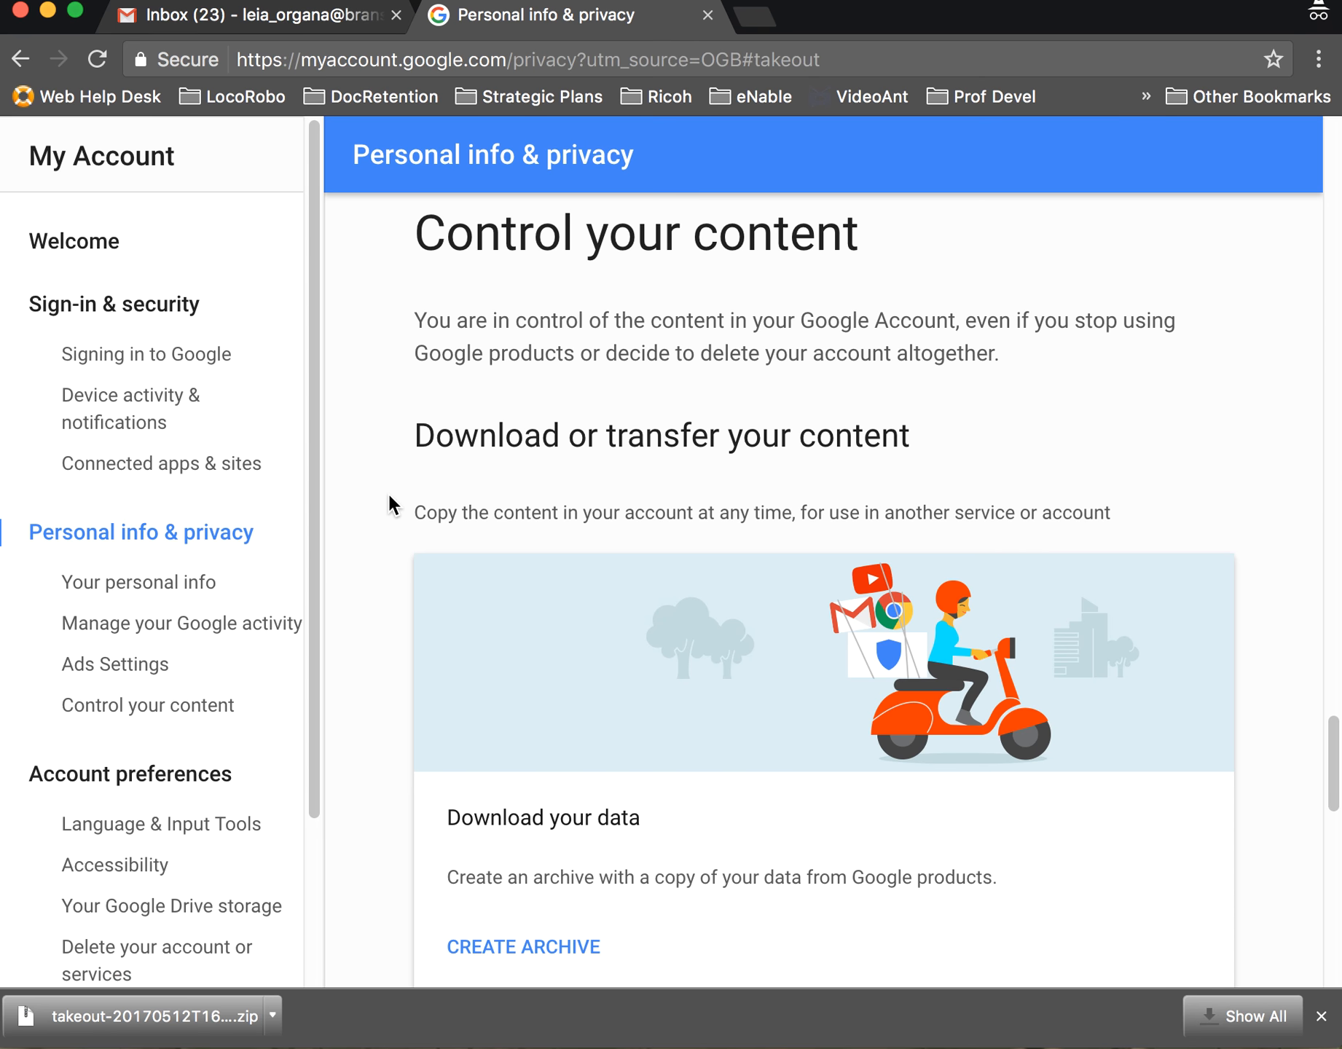
# Look over the download and transfer options, then open the Transfer your content page
pyautogui.scroll(-4, 390, 503)
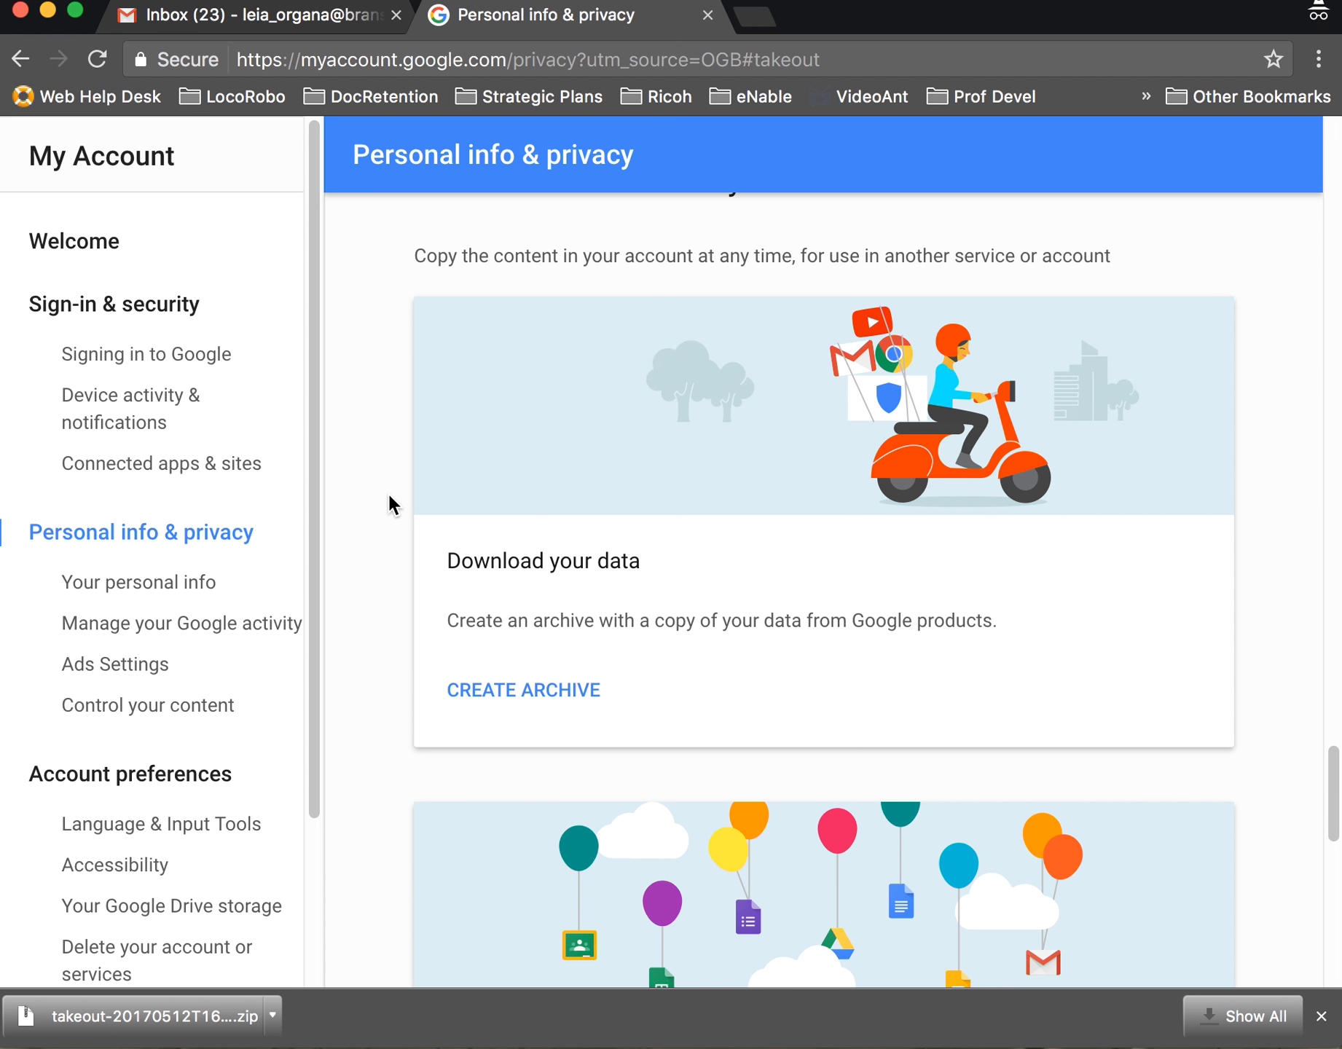
pyautogui.scroll(3, 390, 503)
pyautogui.scroll(-1, 388, 496)
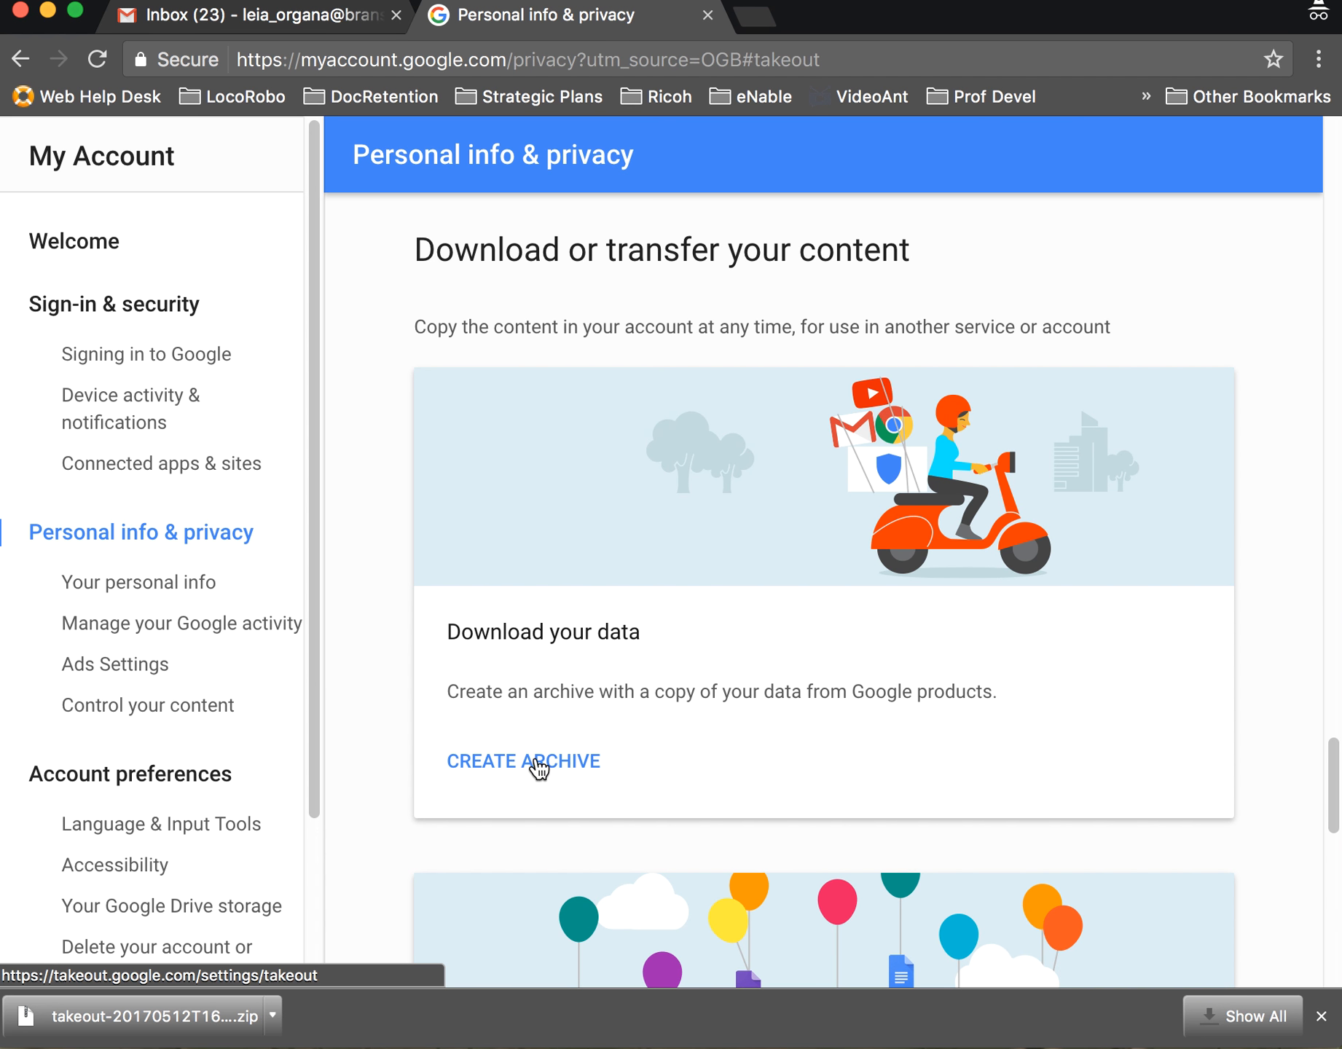
pyautogui.scroll(-2, 539, 768)
pyautogui.scroll(-4, 539, 768)
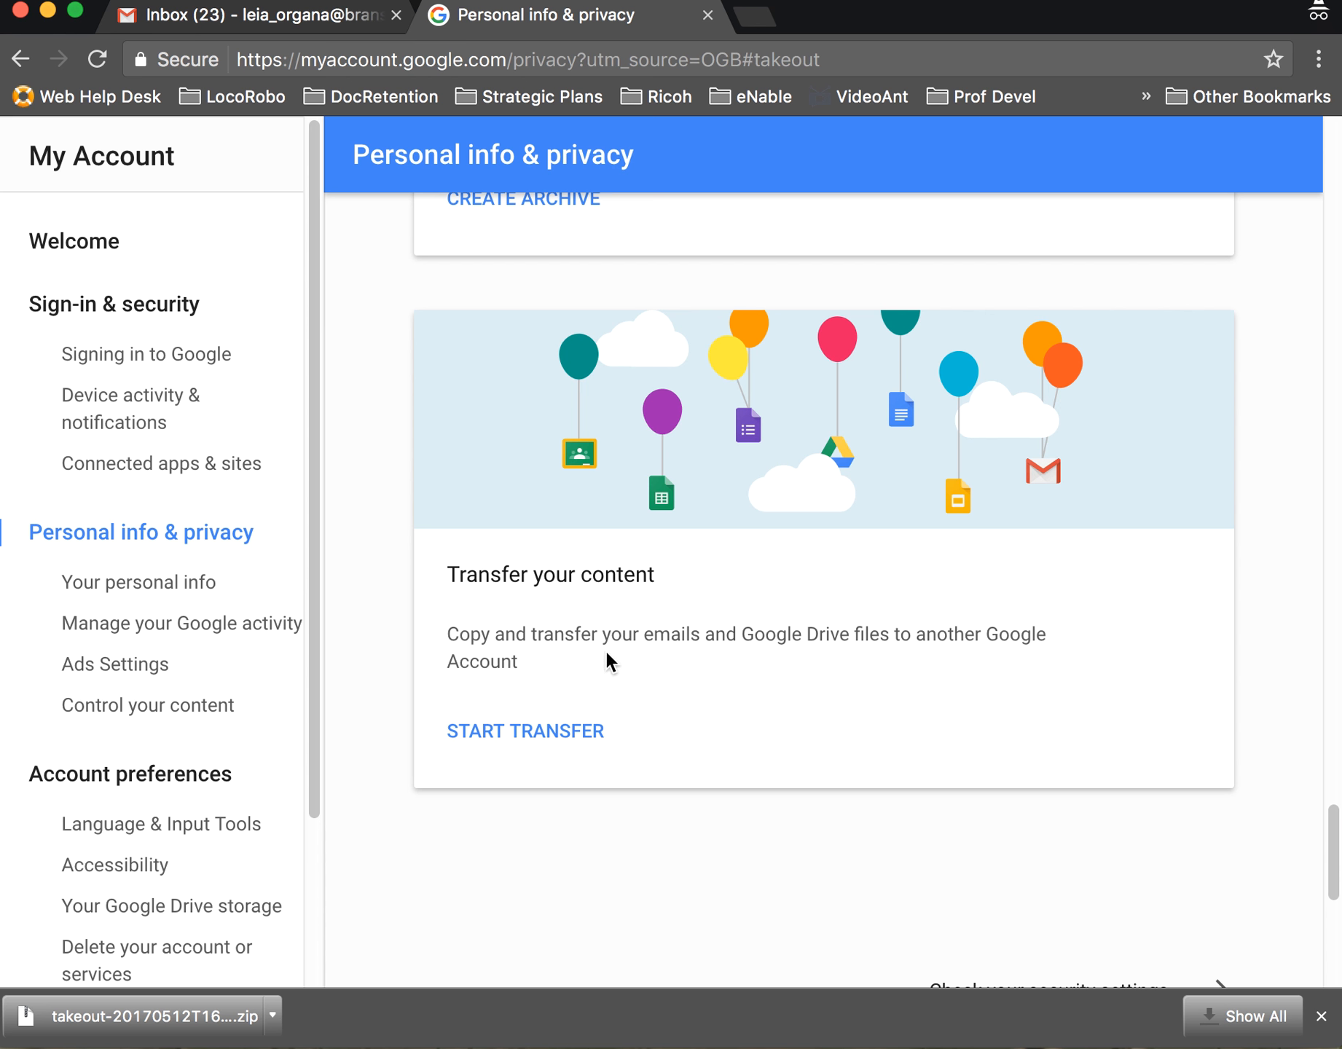
pyautogui.click(536, 728)
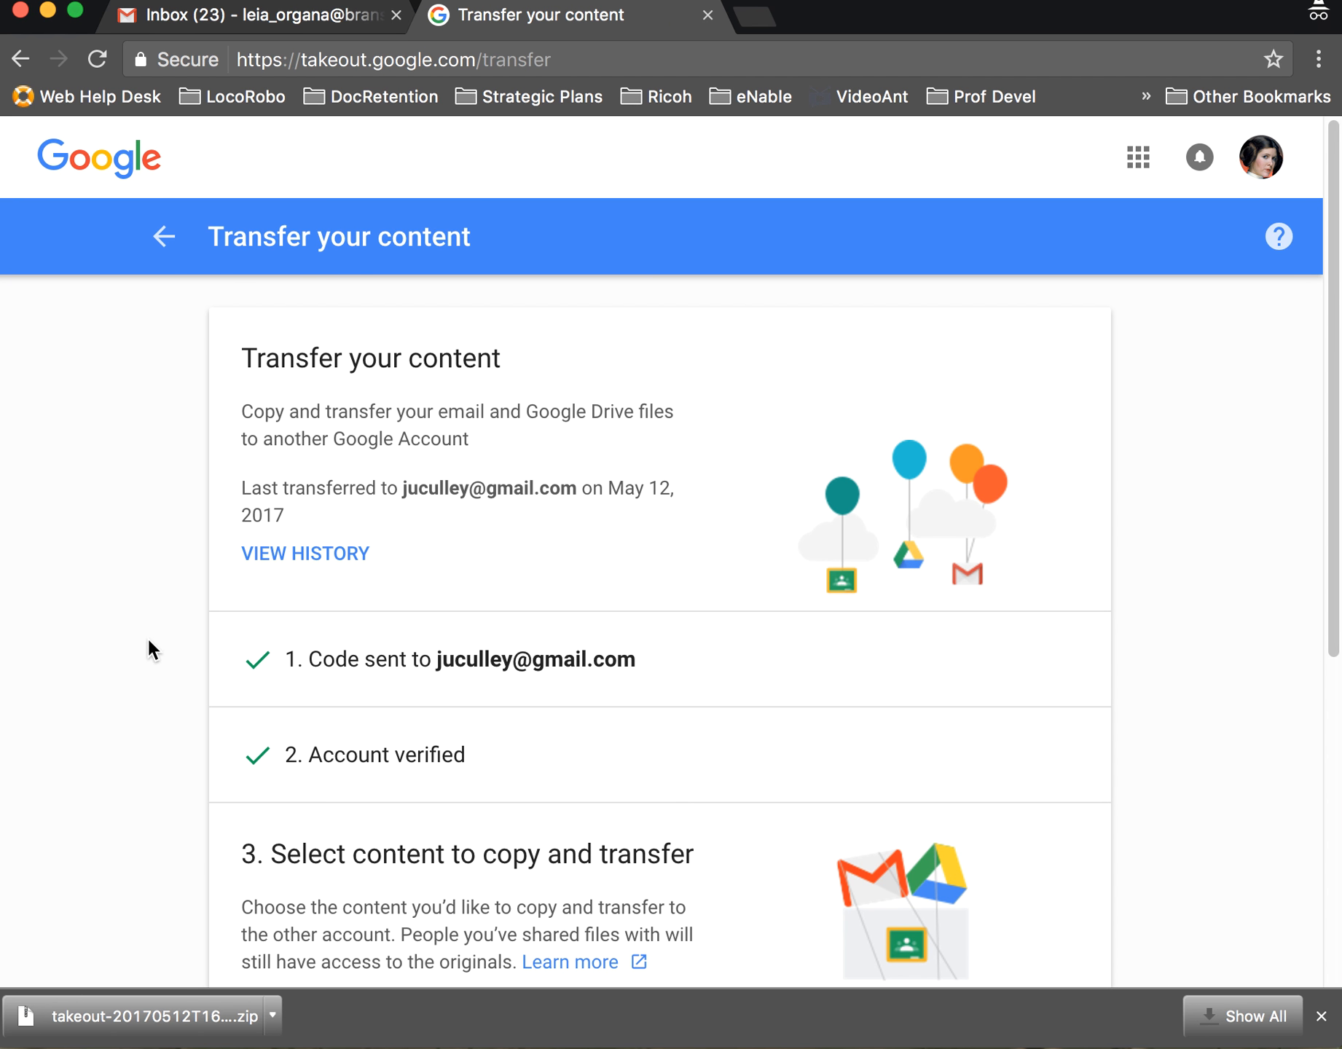
# Review the transfer stages and try to start transferring the Drive files and all Gmail mail to the verified destination account
pyautogui.scroll(-3, 146, 637)
pyautogui.scroll(2, 146, 637)
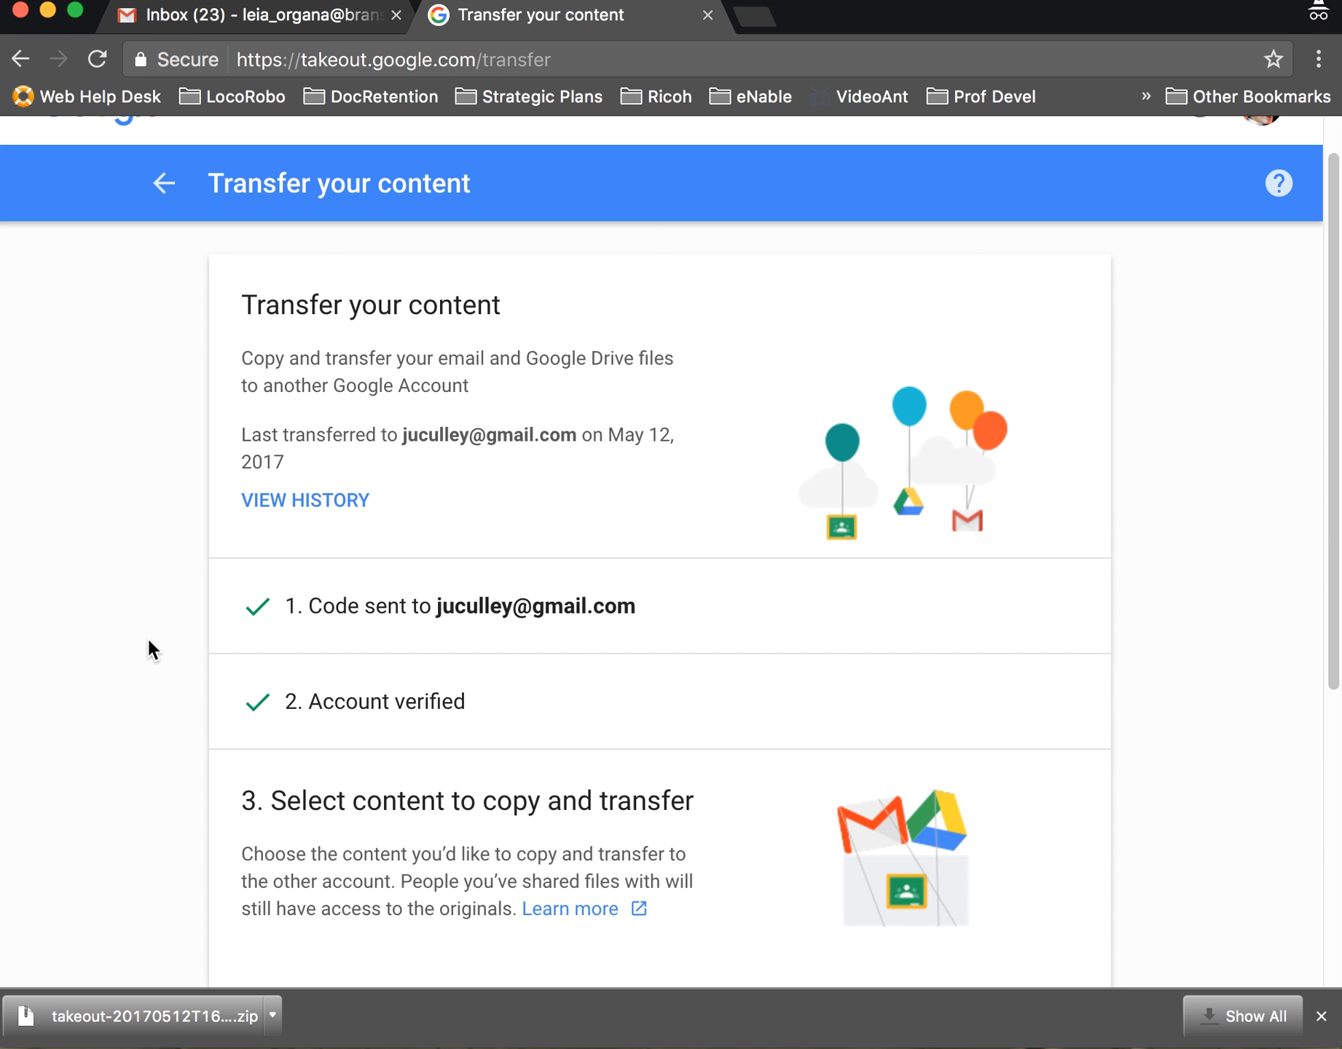
pyautogui.scroll(-1, 147, 637)
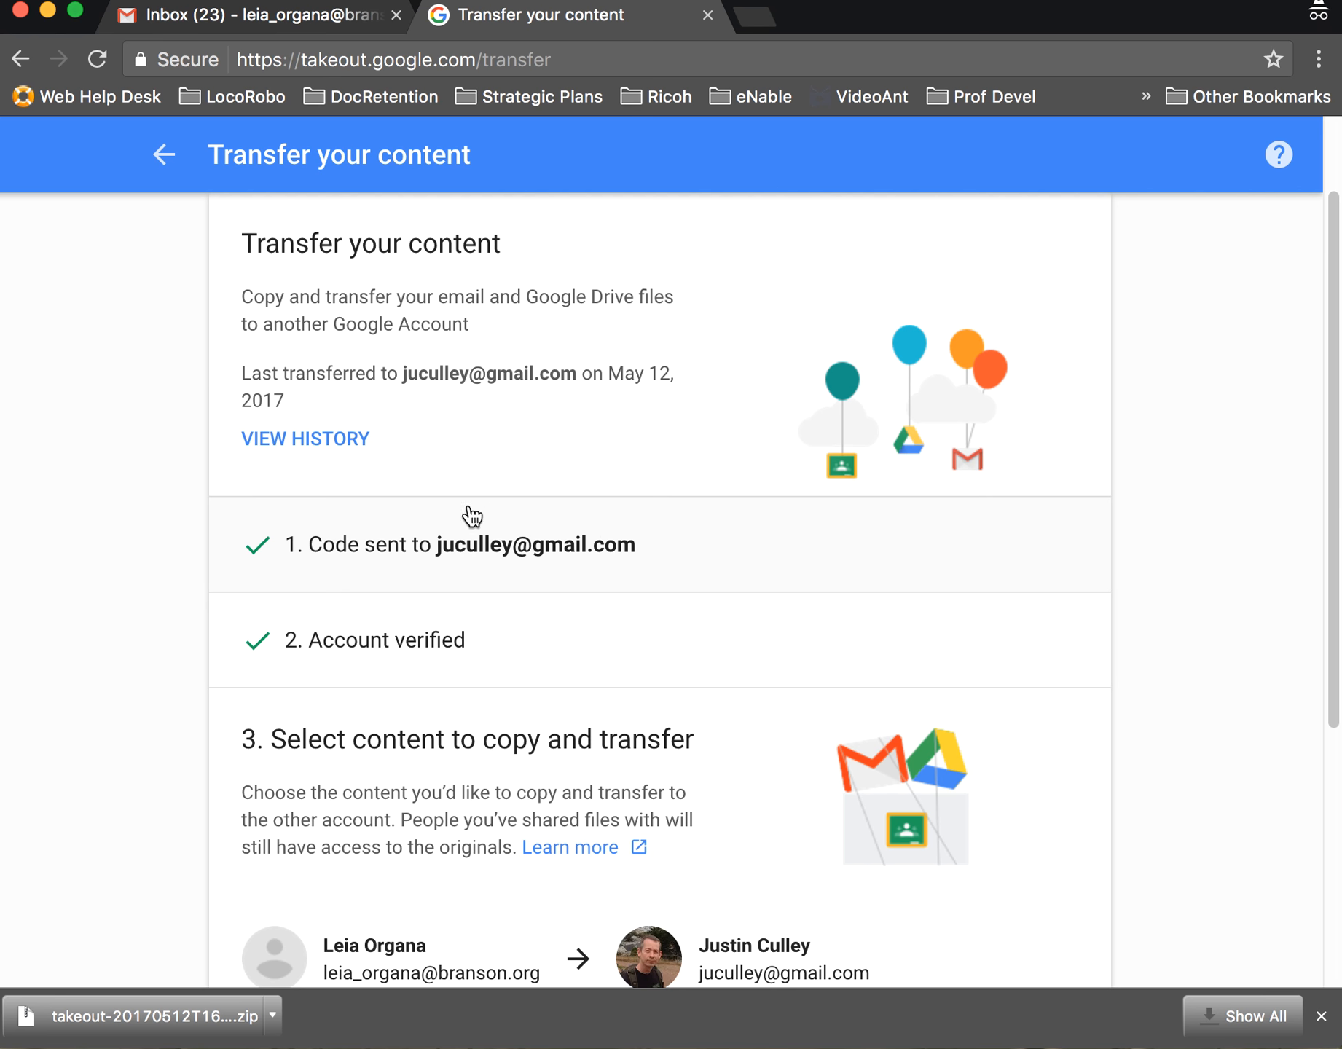
pyautogui.scroll(-1, 312, 587)
pyautogui.scroll(-2, 320, 612)
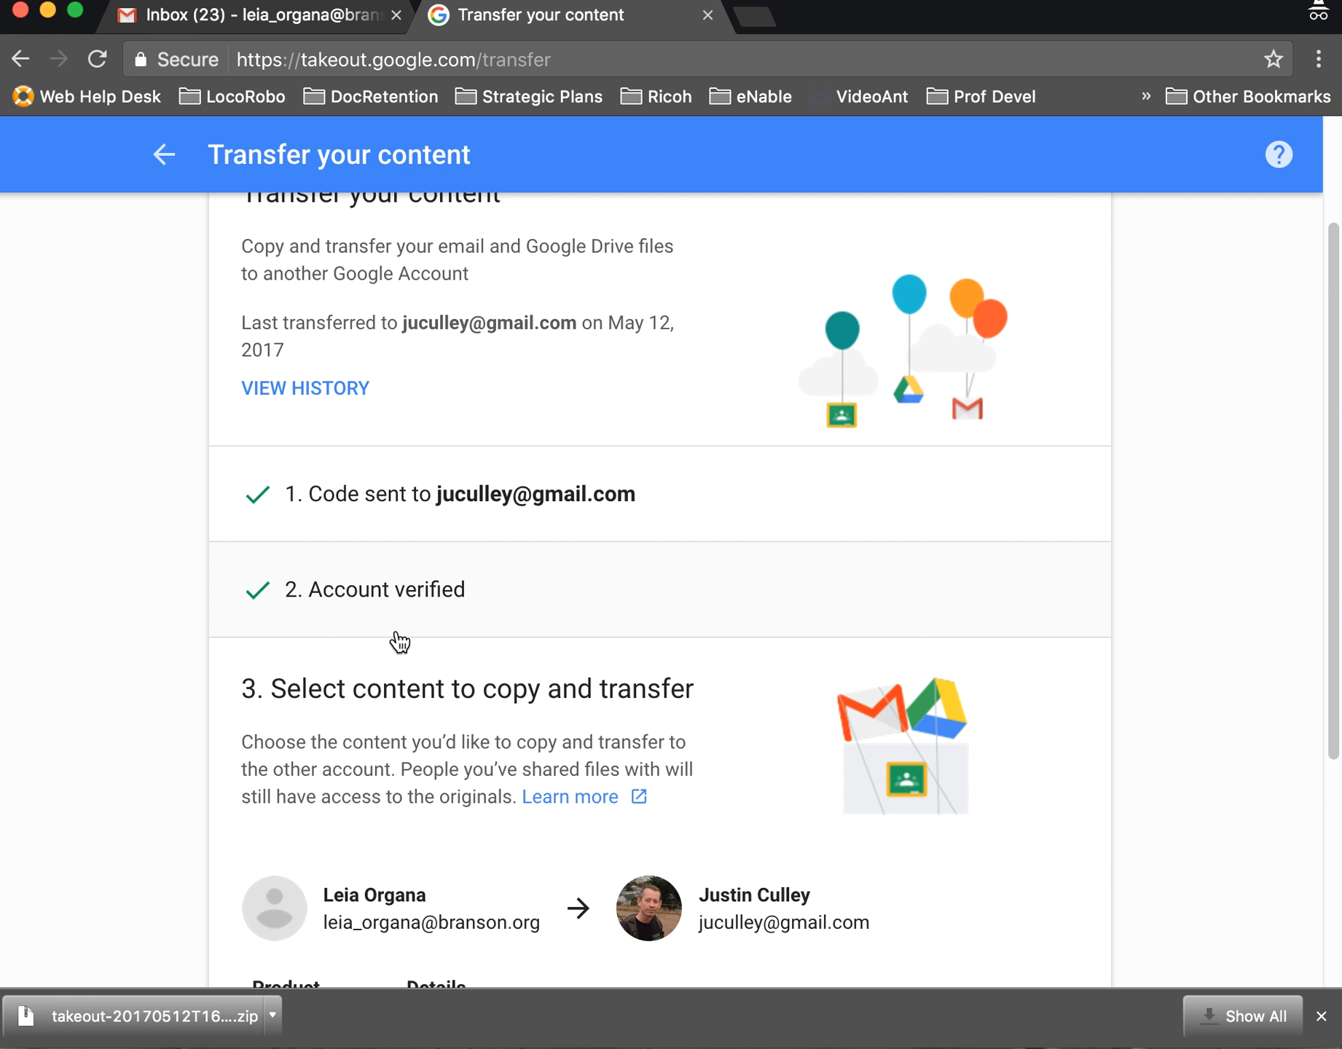
pyautogui.scroll(-5, 394, 634)
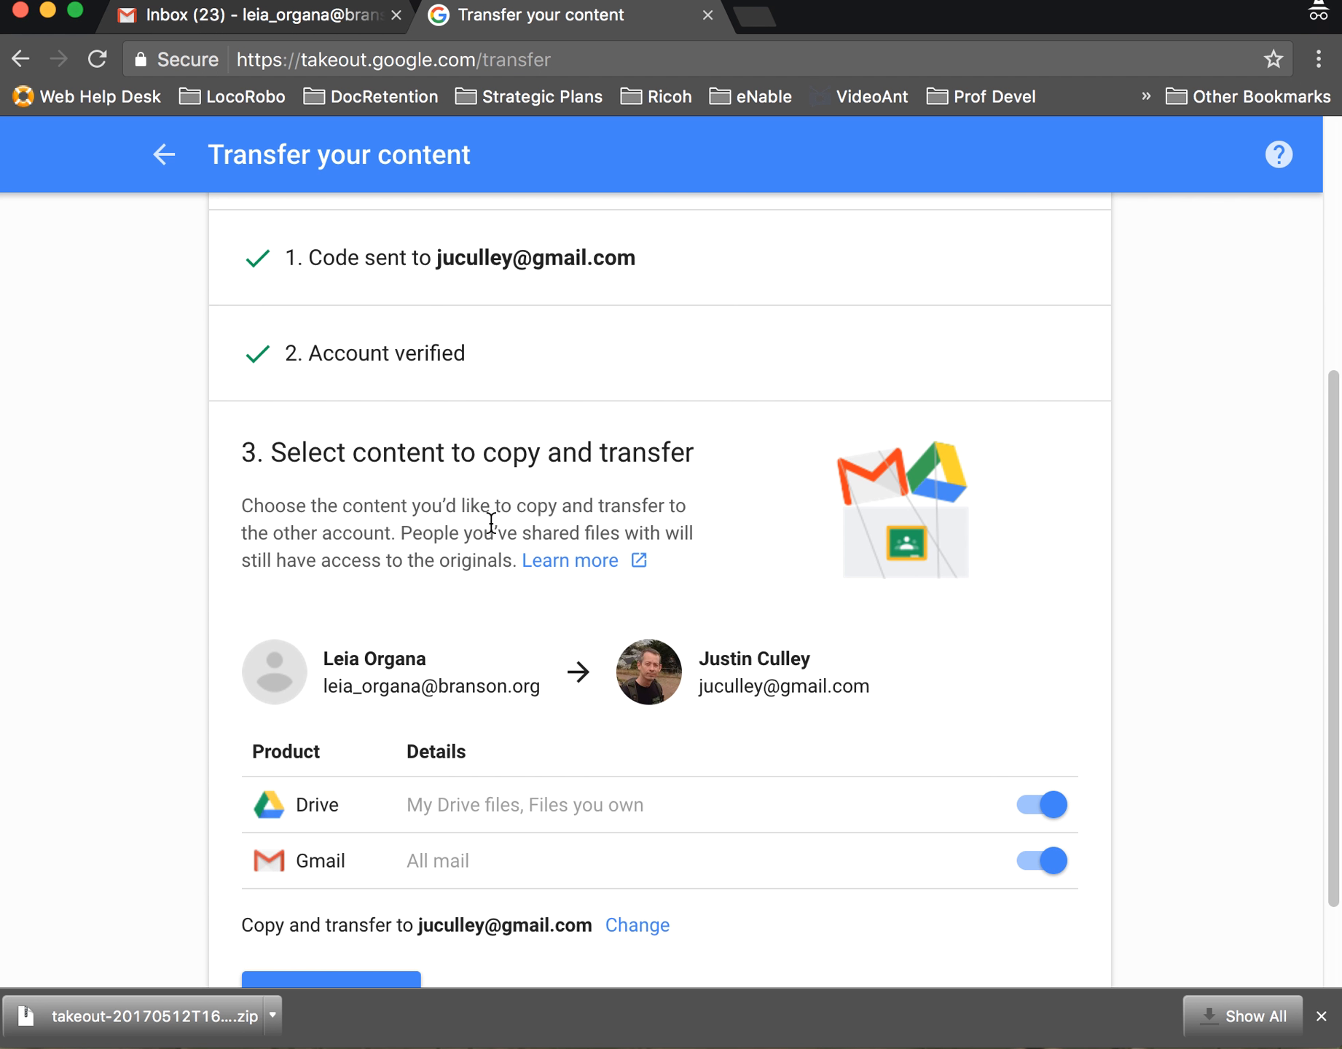
pyautogui.scroll(-3, 395, 598)
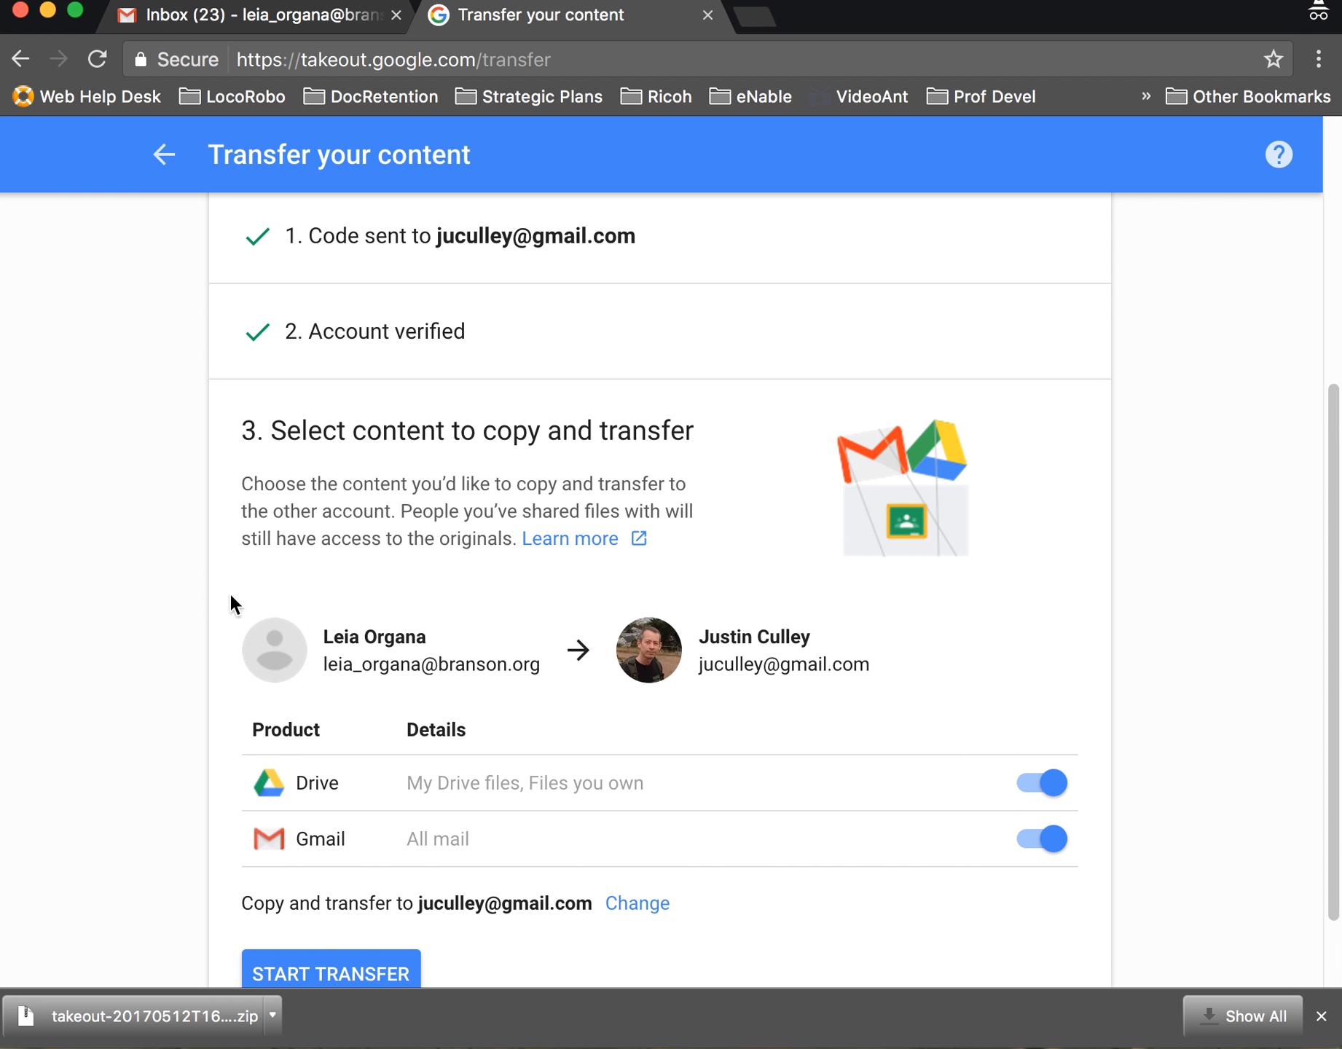
pyautogui.scroll(-3, 324, 625)
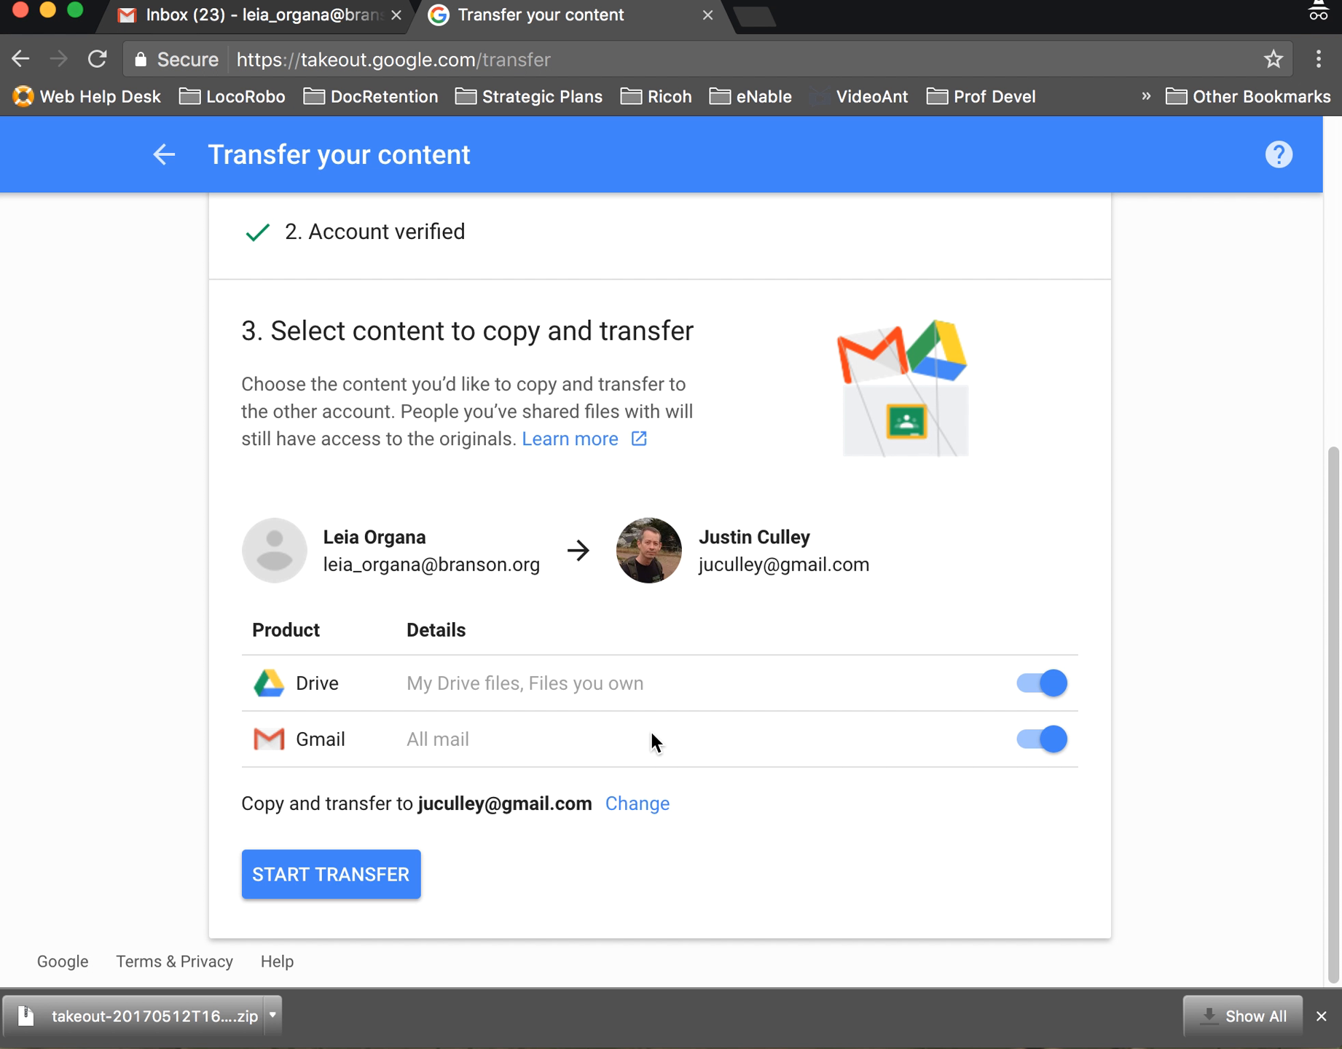
pyautogui.click(322, 872)
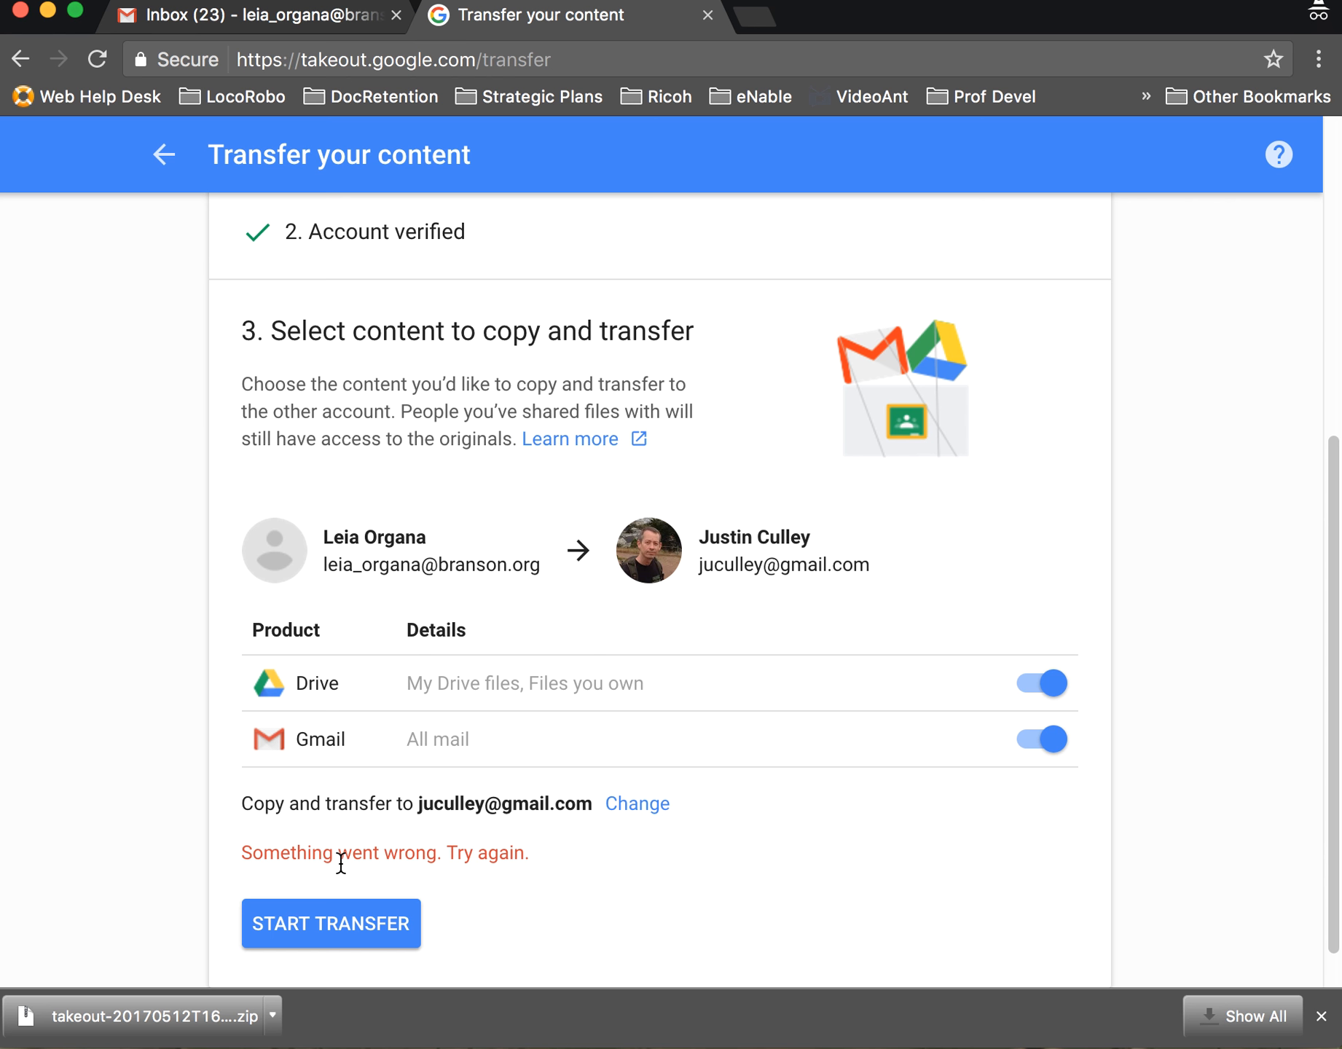
# Close the content transfer page and sign out of the school Google account from the mailbox
pyautogui.scroll(5, 627, 652)
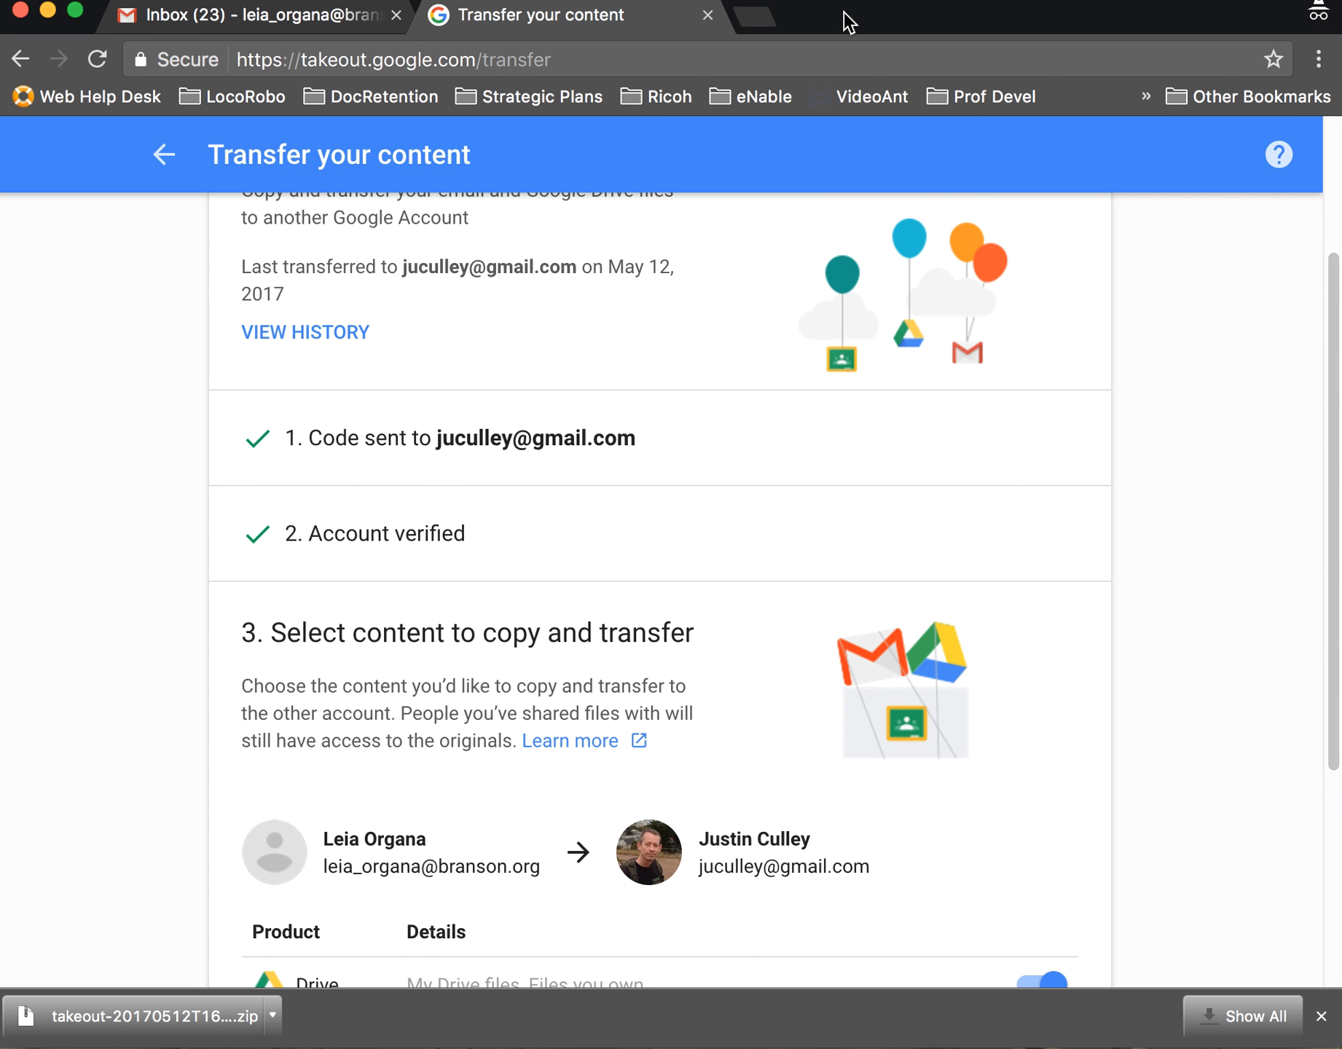
pyautogui.scroll(4, 874, 380)
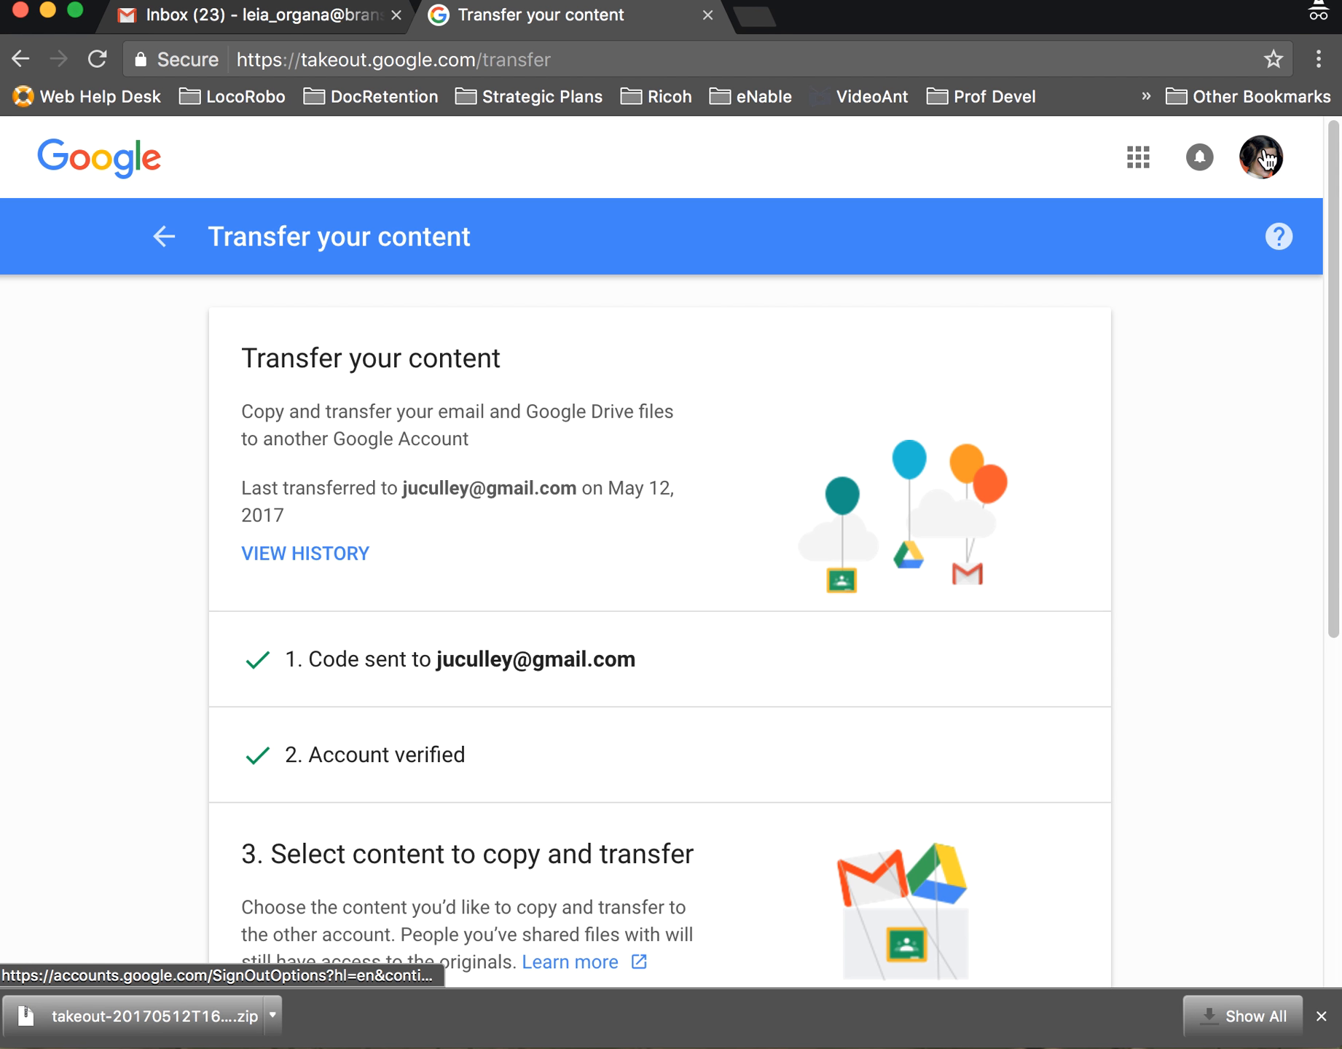
pyautogui.click(1266, 159)
pyautogui.click(1184, 477)
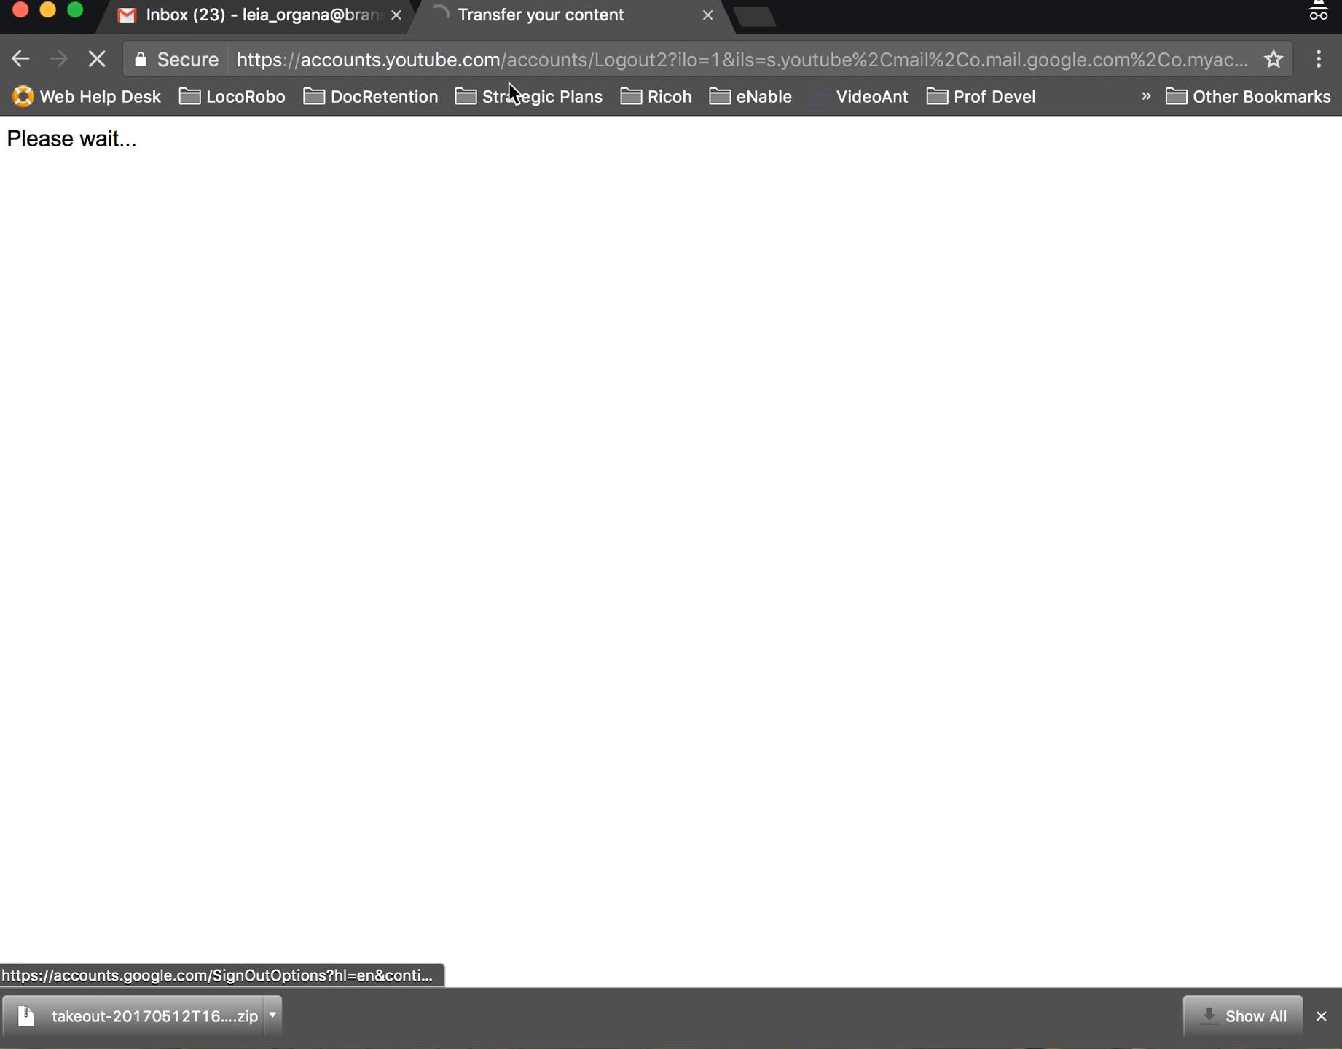
pyautogui.click(714, 22)
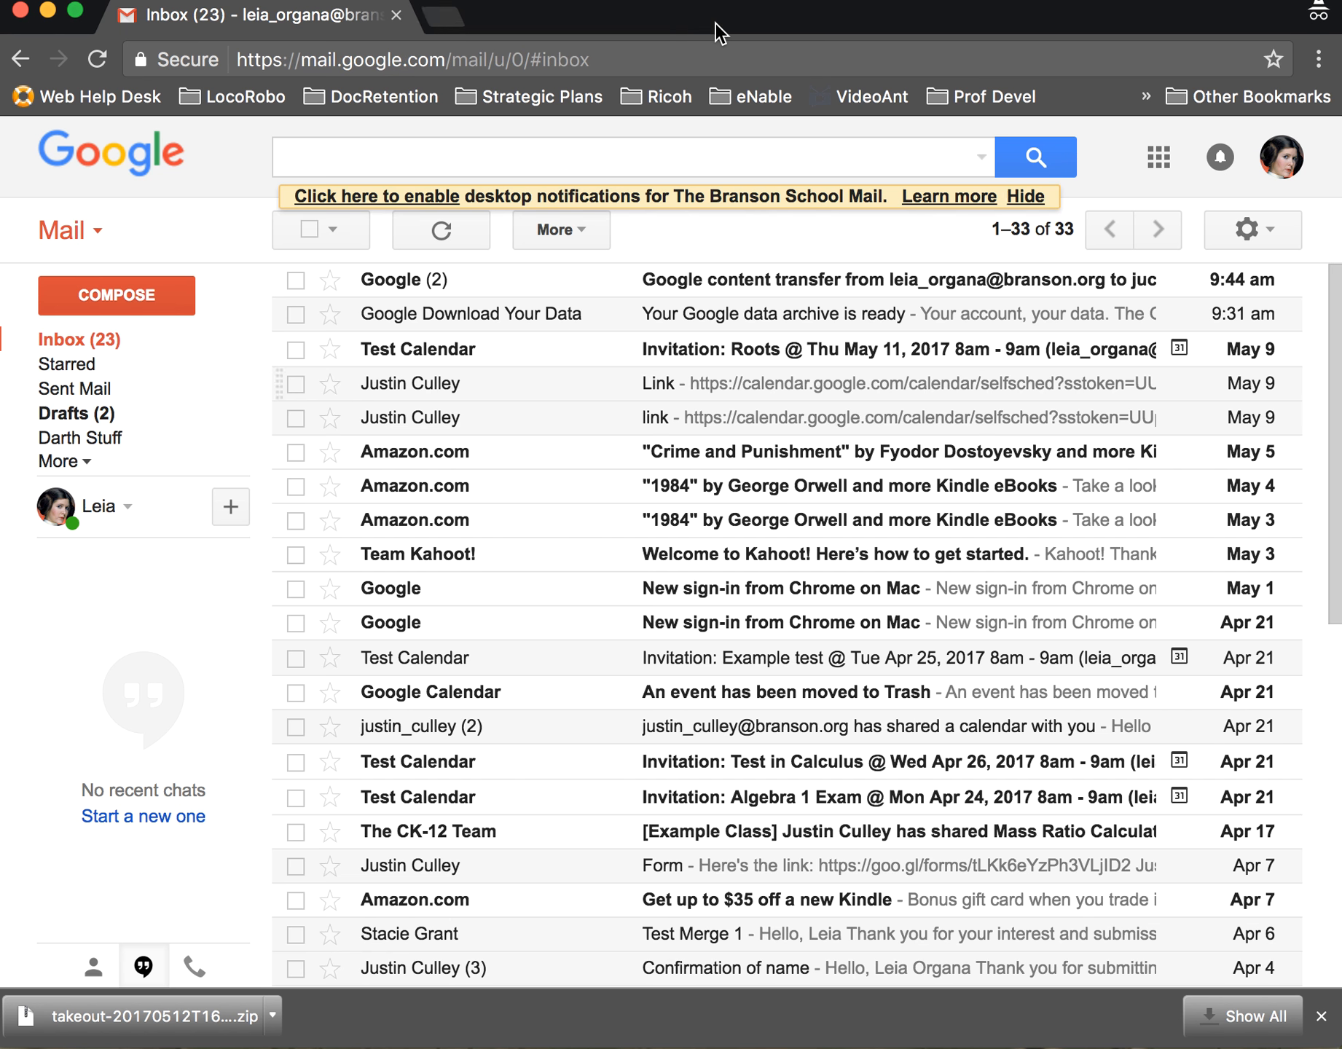
pyautogui.click(1272, 156)
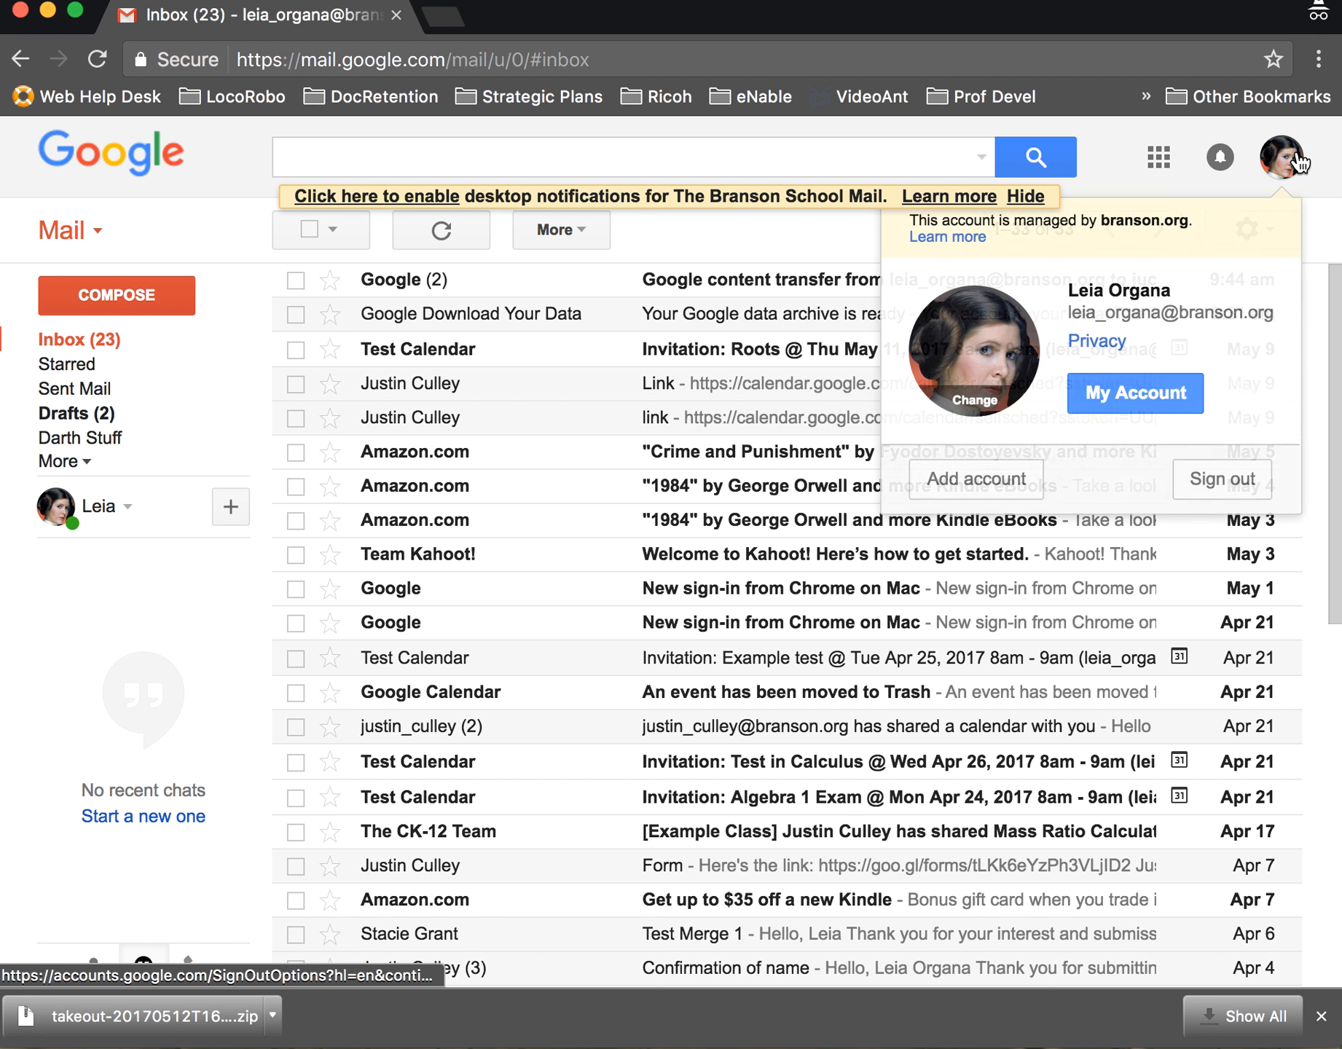
pyautogui.click(1222, 490)
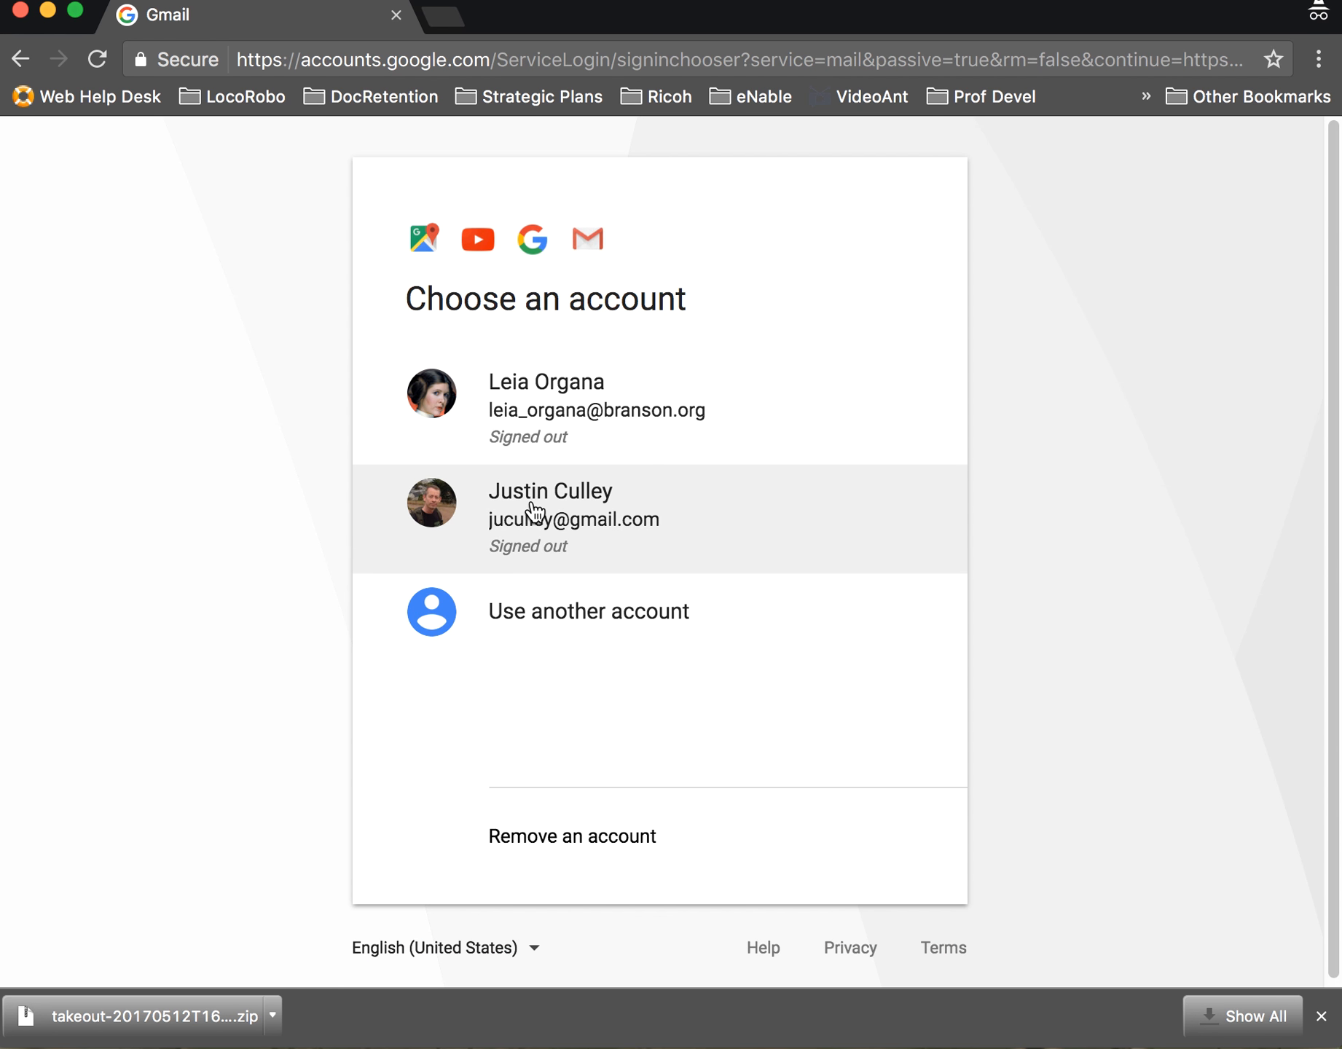
# Sign in to Gmail with the personal account that receives the transfer, entering the account password
pyautogui.click(534, 509)
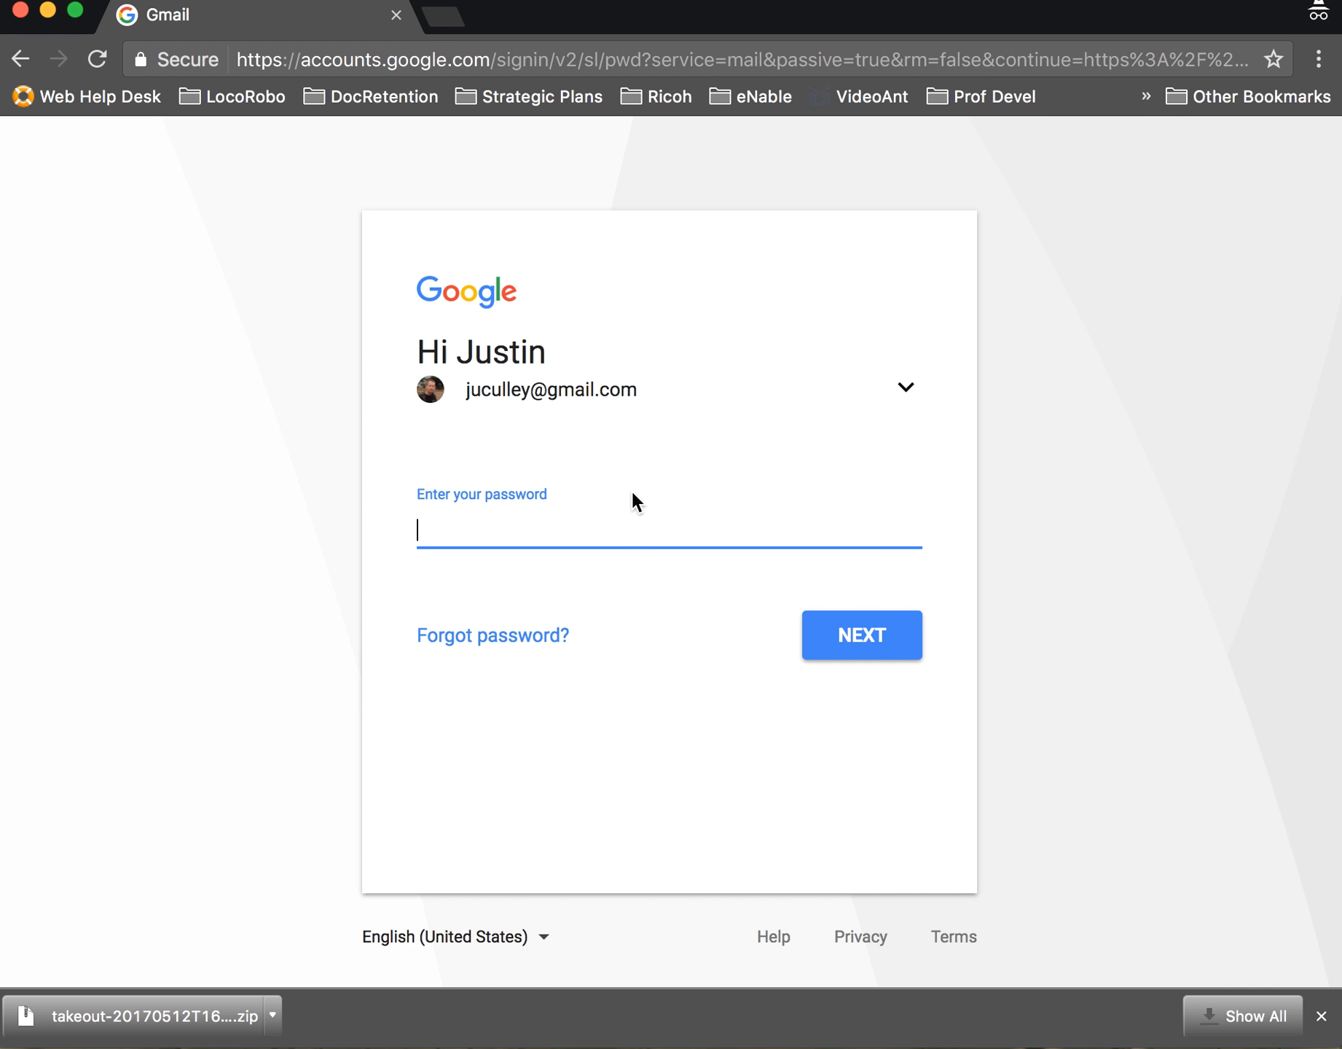
pyautogui.write('•••••••••')
pyautogui.press('Return')
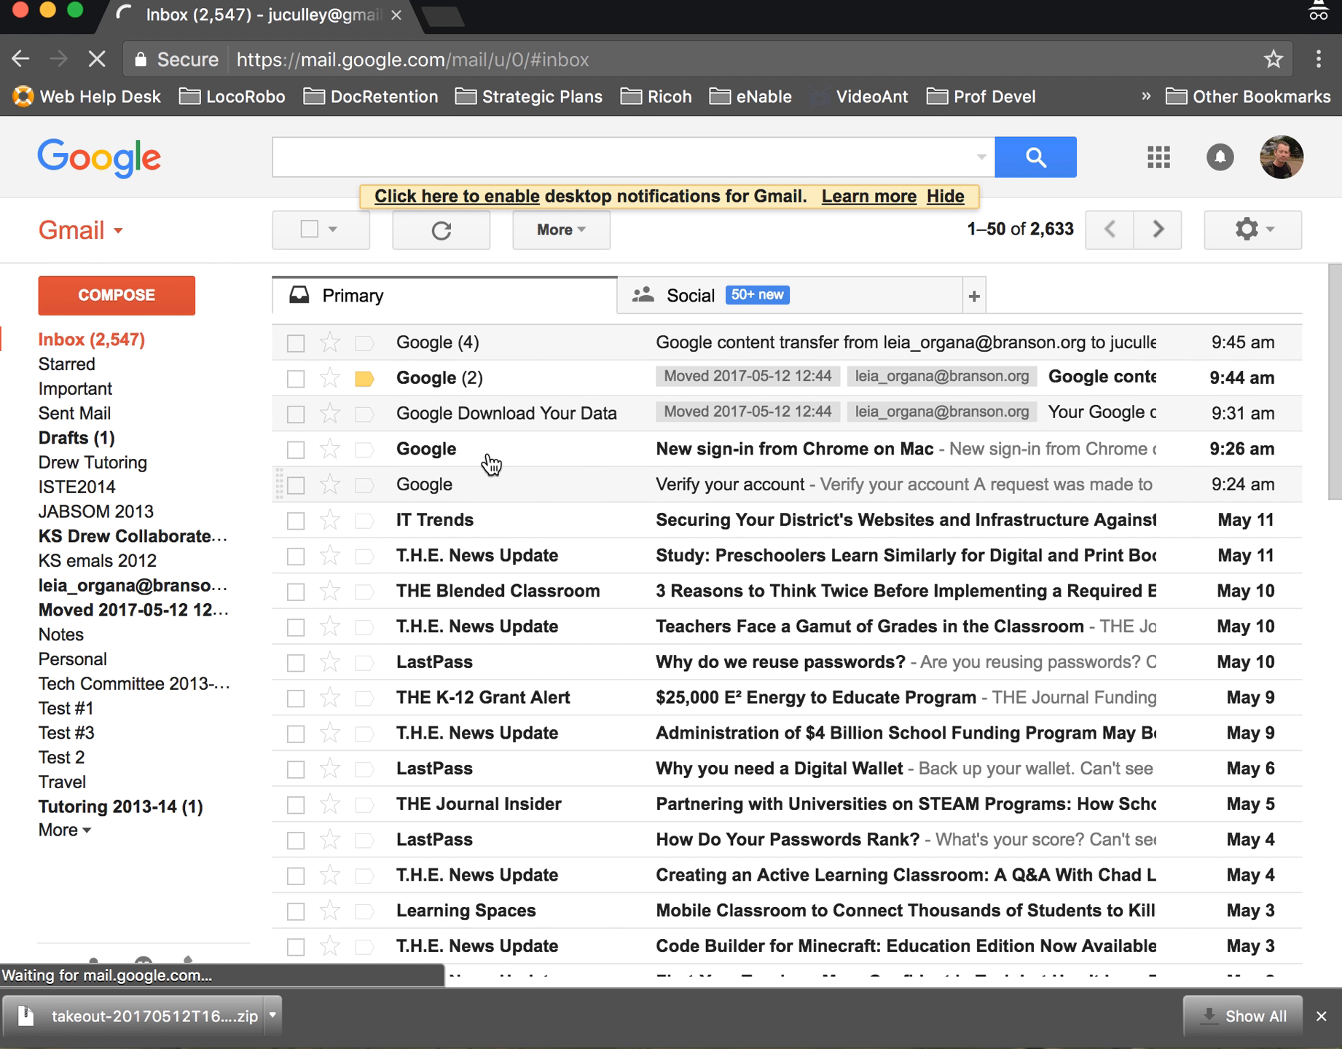
# Open the Google content transfer conversation and expand the 9:28 AM and 9:31 AM messages to read the transfer notices
pyautogui.click(674, 344)
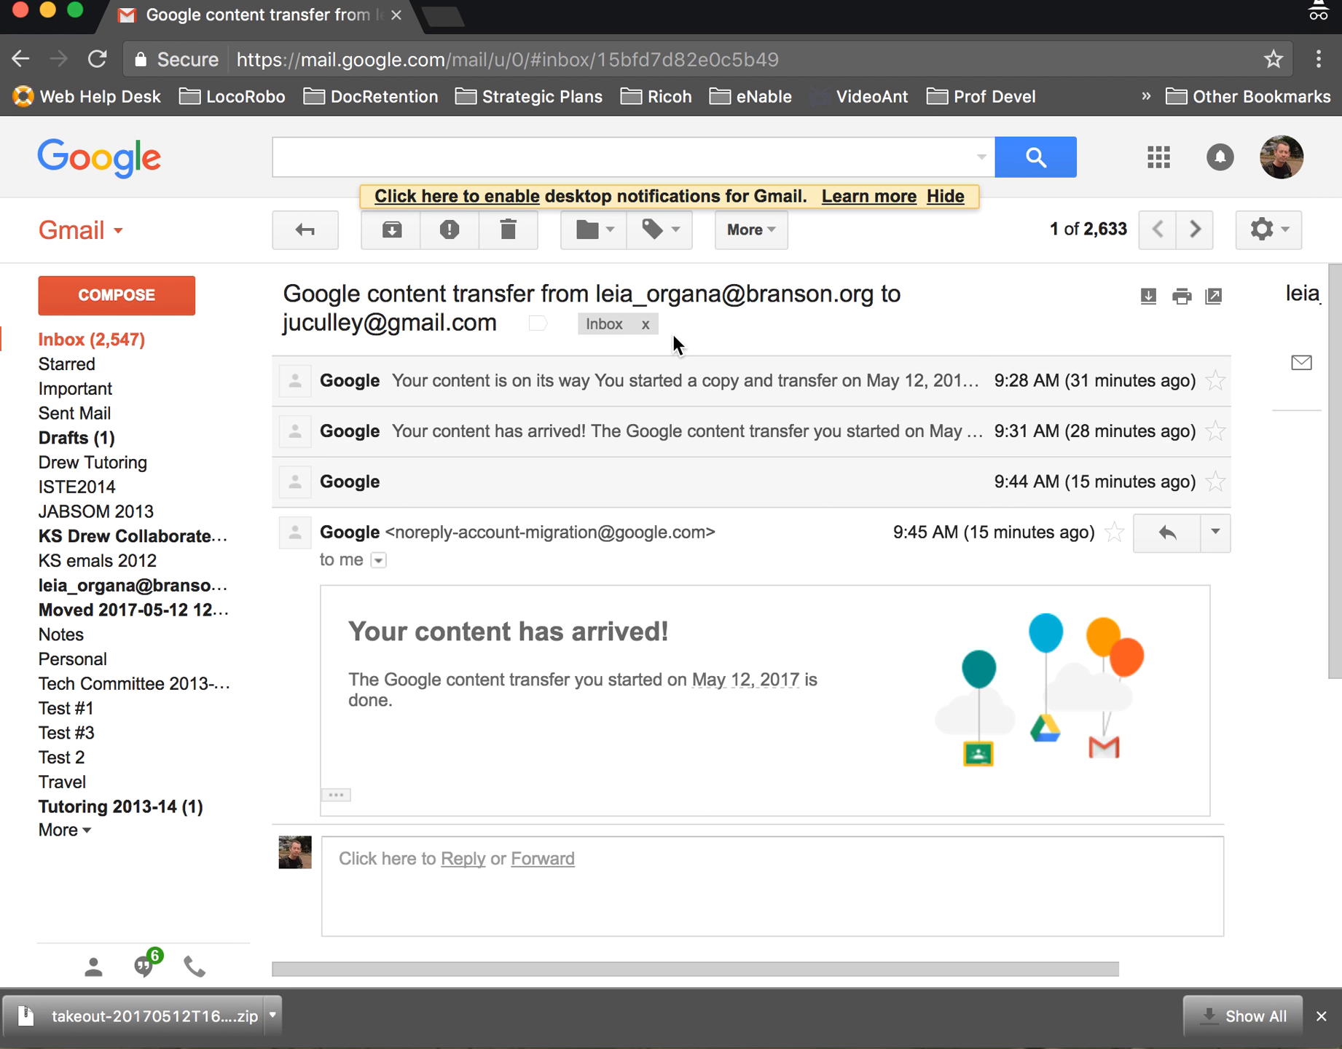
pyautogui.click(502, 382)
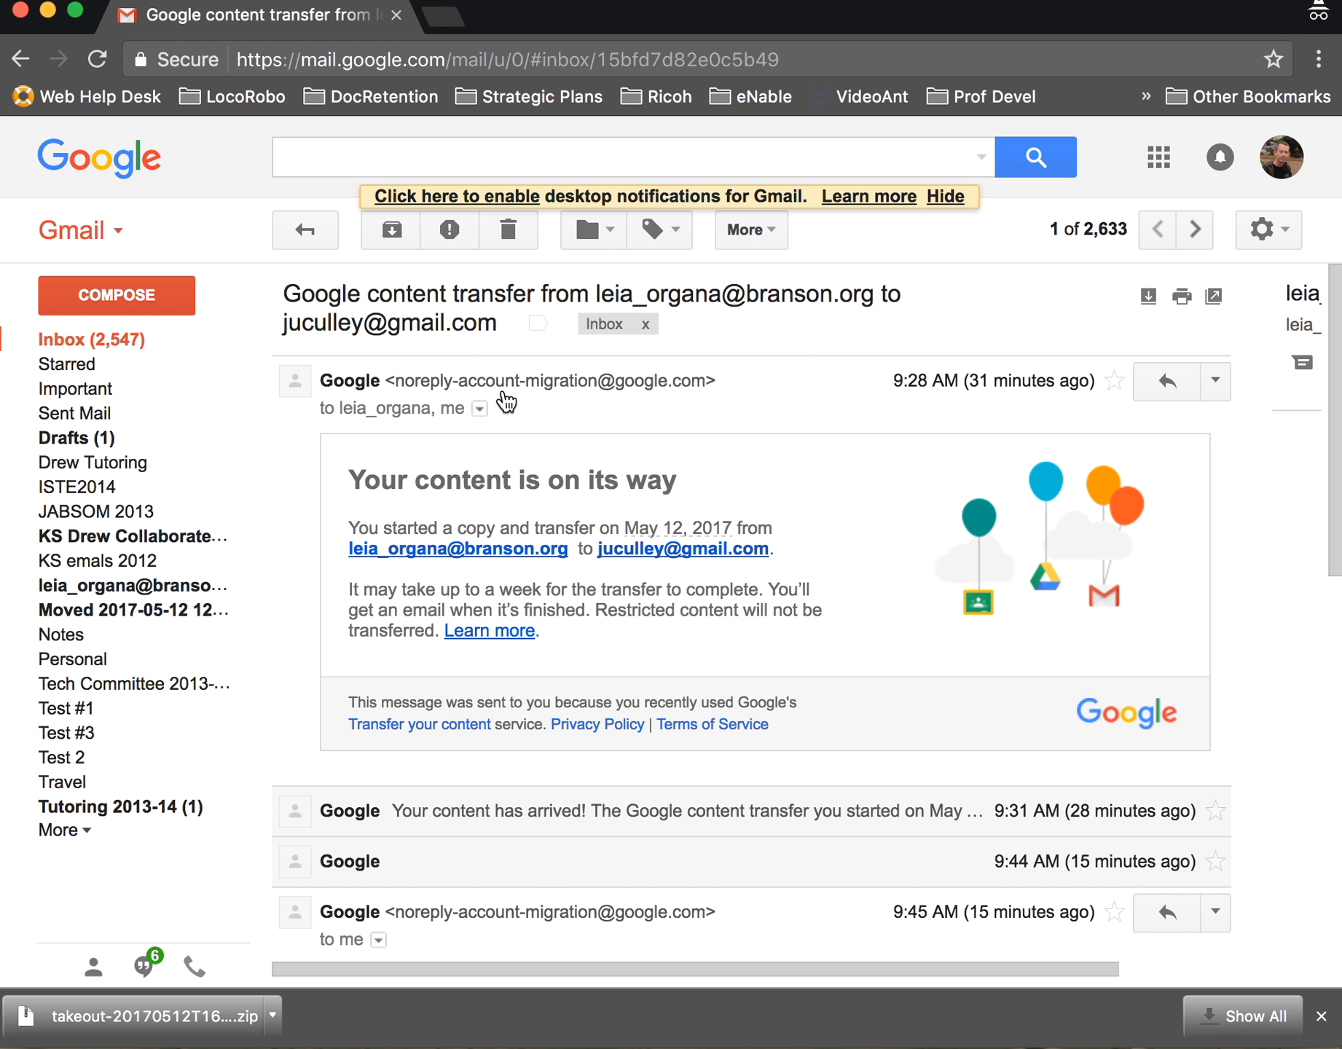
pyautogui.scroll(-2, 512, 639)
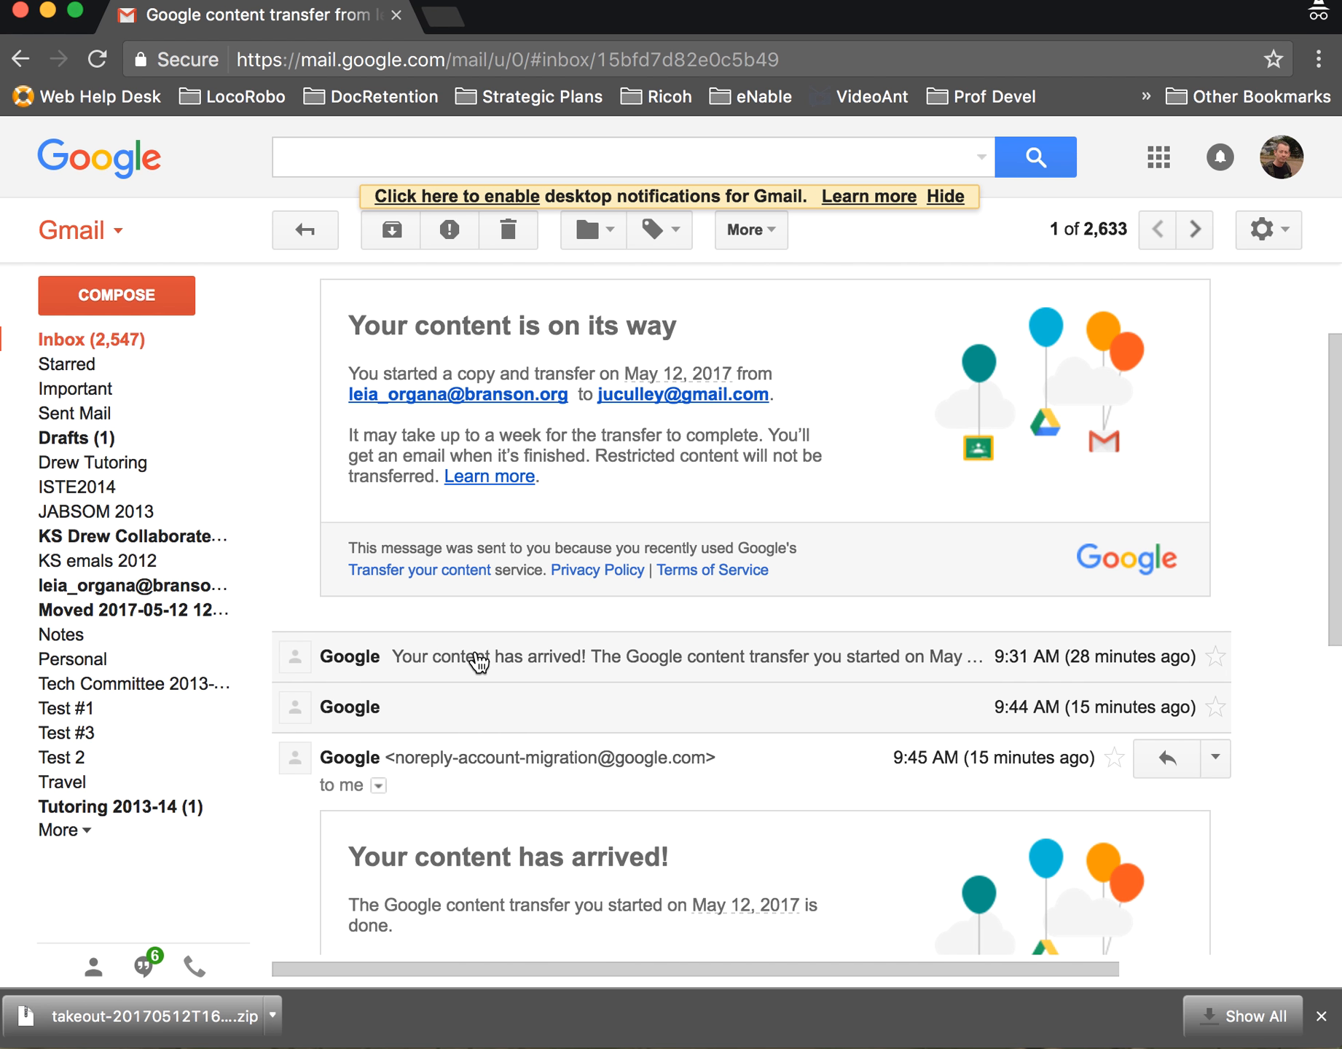
pyautogui.click(477, 659)
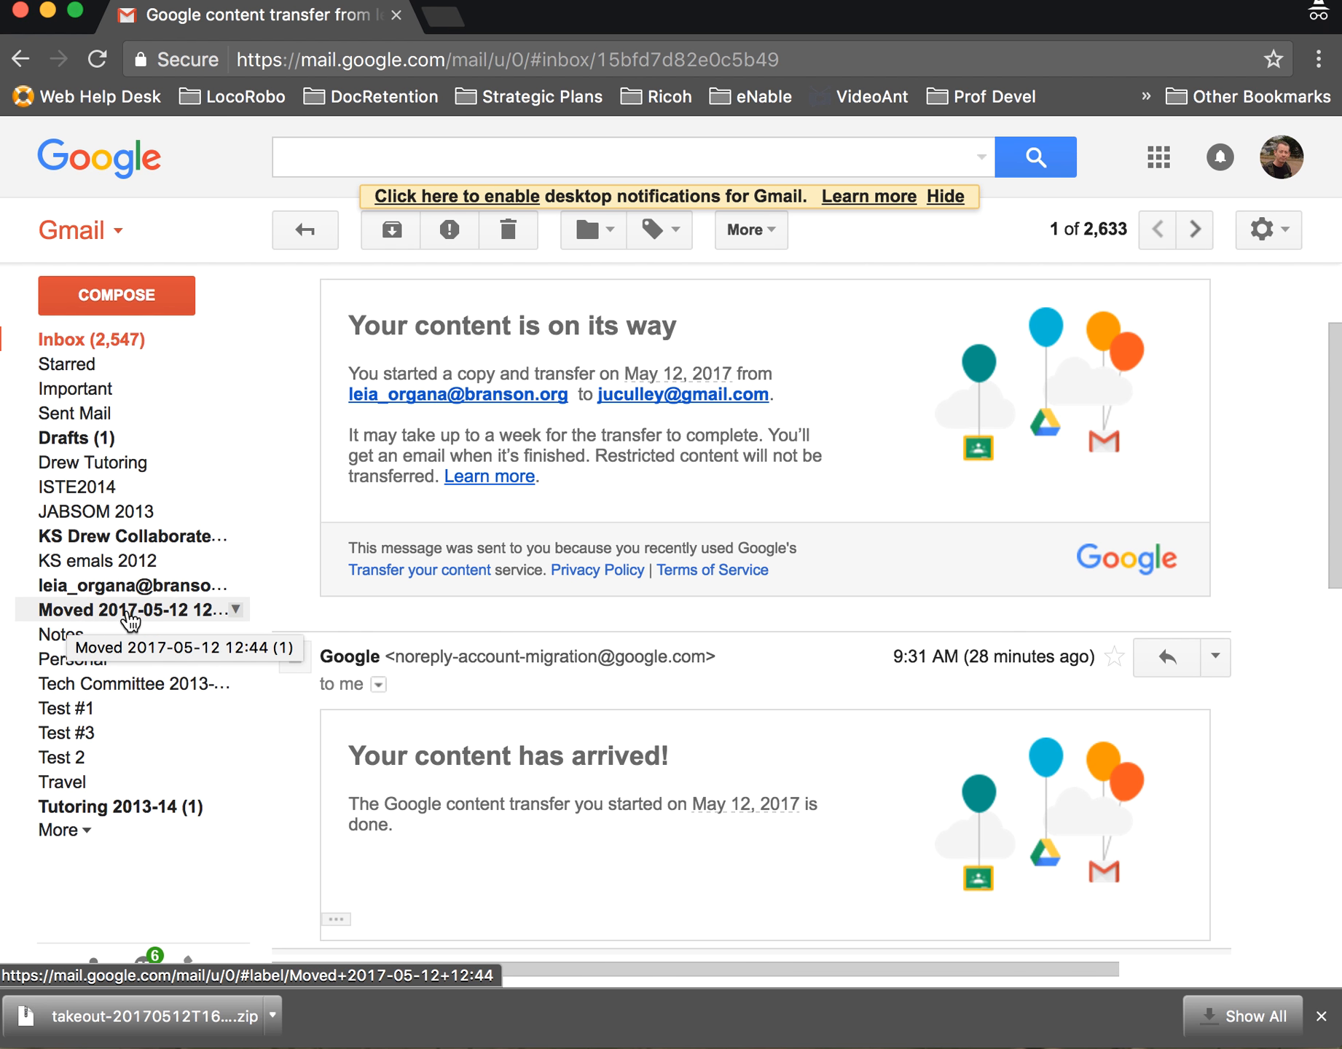
pyautogui.click(177, 596)
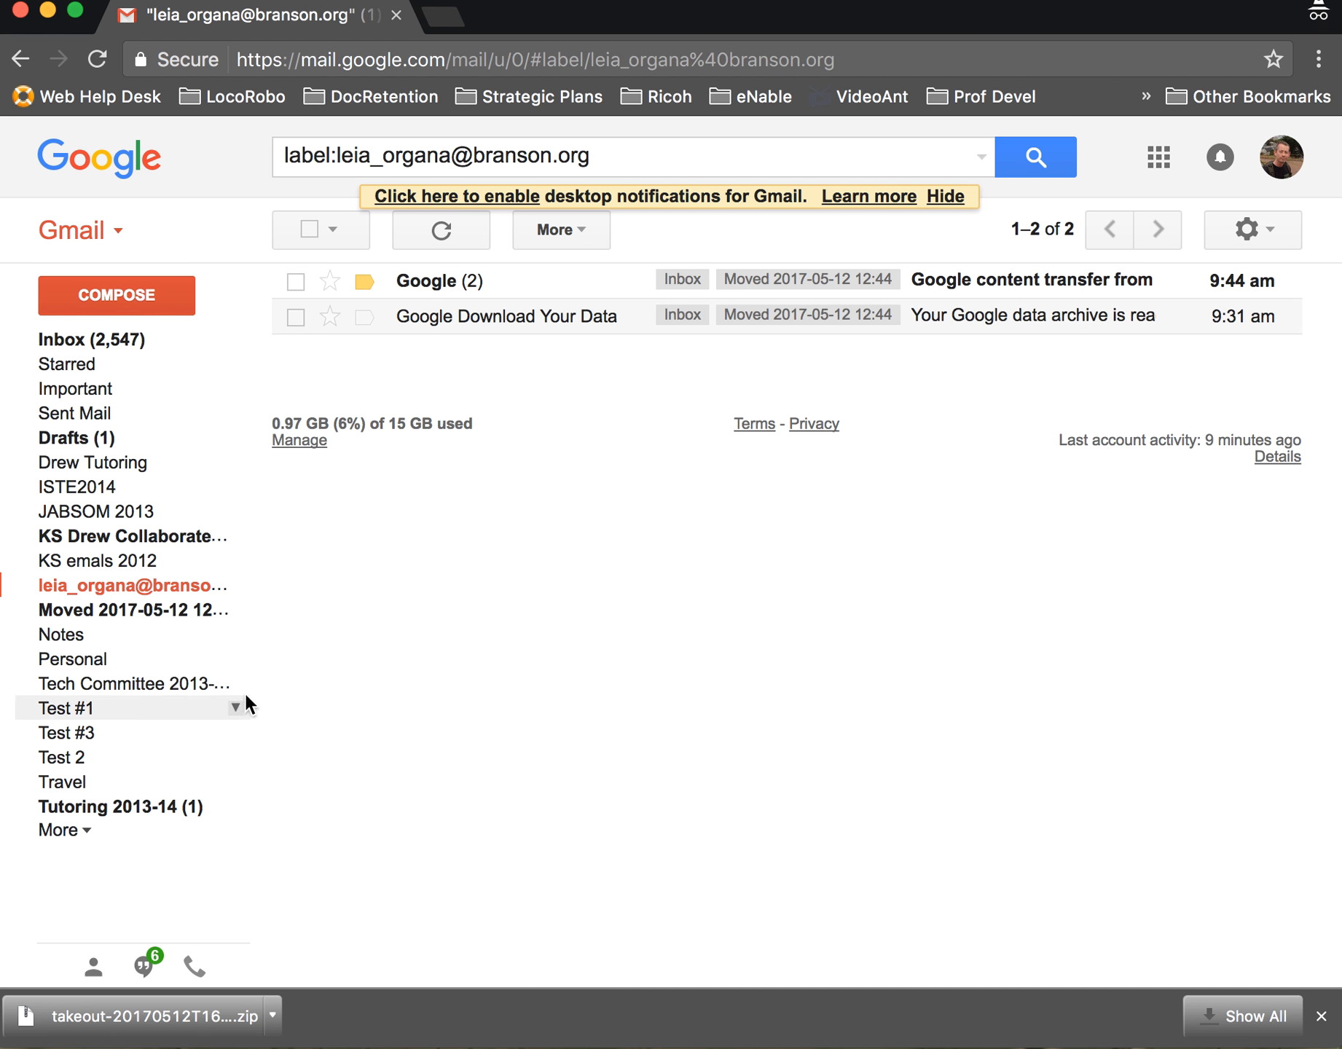
pyautogui.click(156, 618)
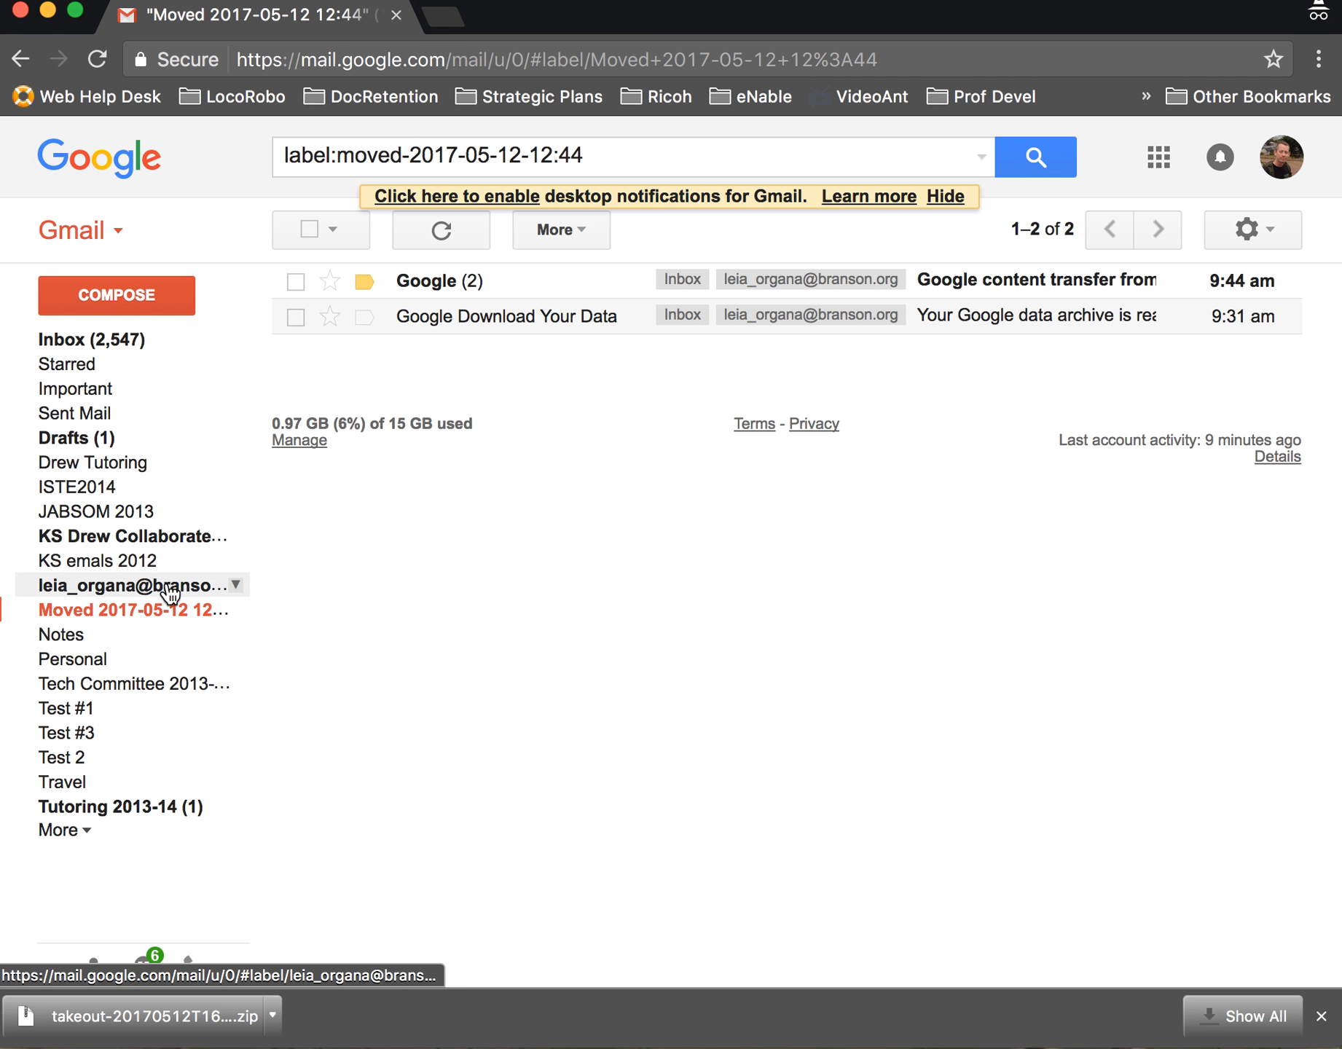
pyautogui.click(172, 594)
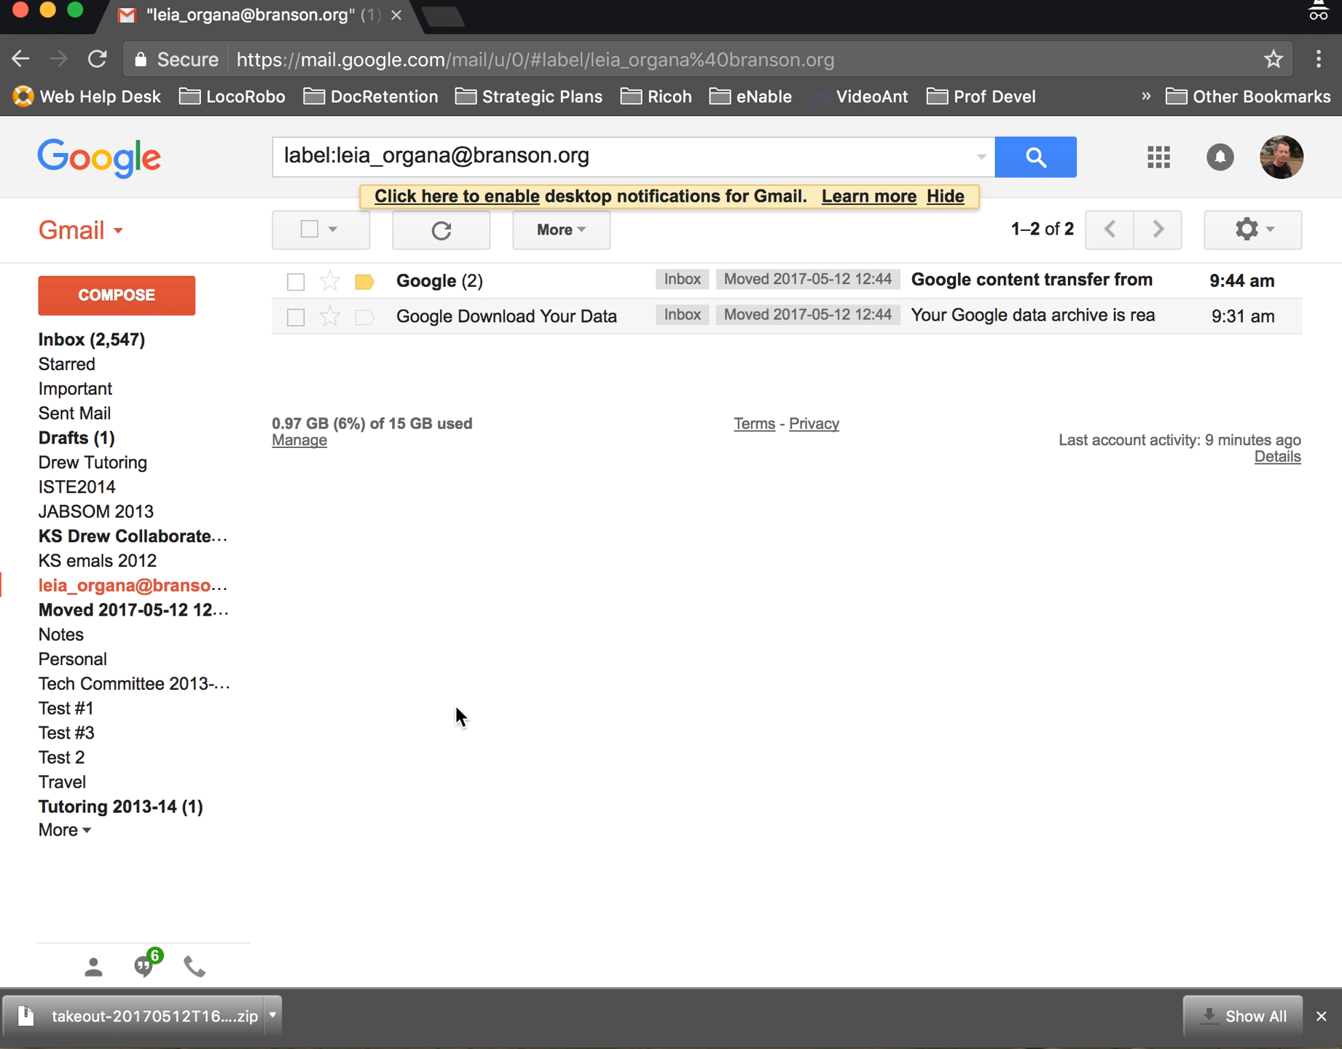
# Switch to Google Drive and open the folder named after the school e-mail address to examine the transferred files
pyautogui.click(1159, 157)
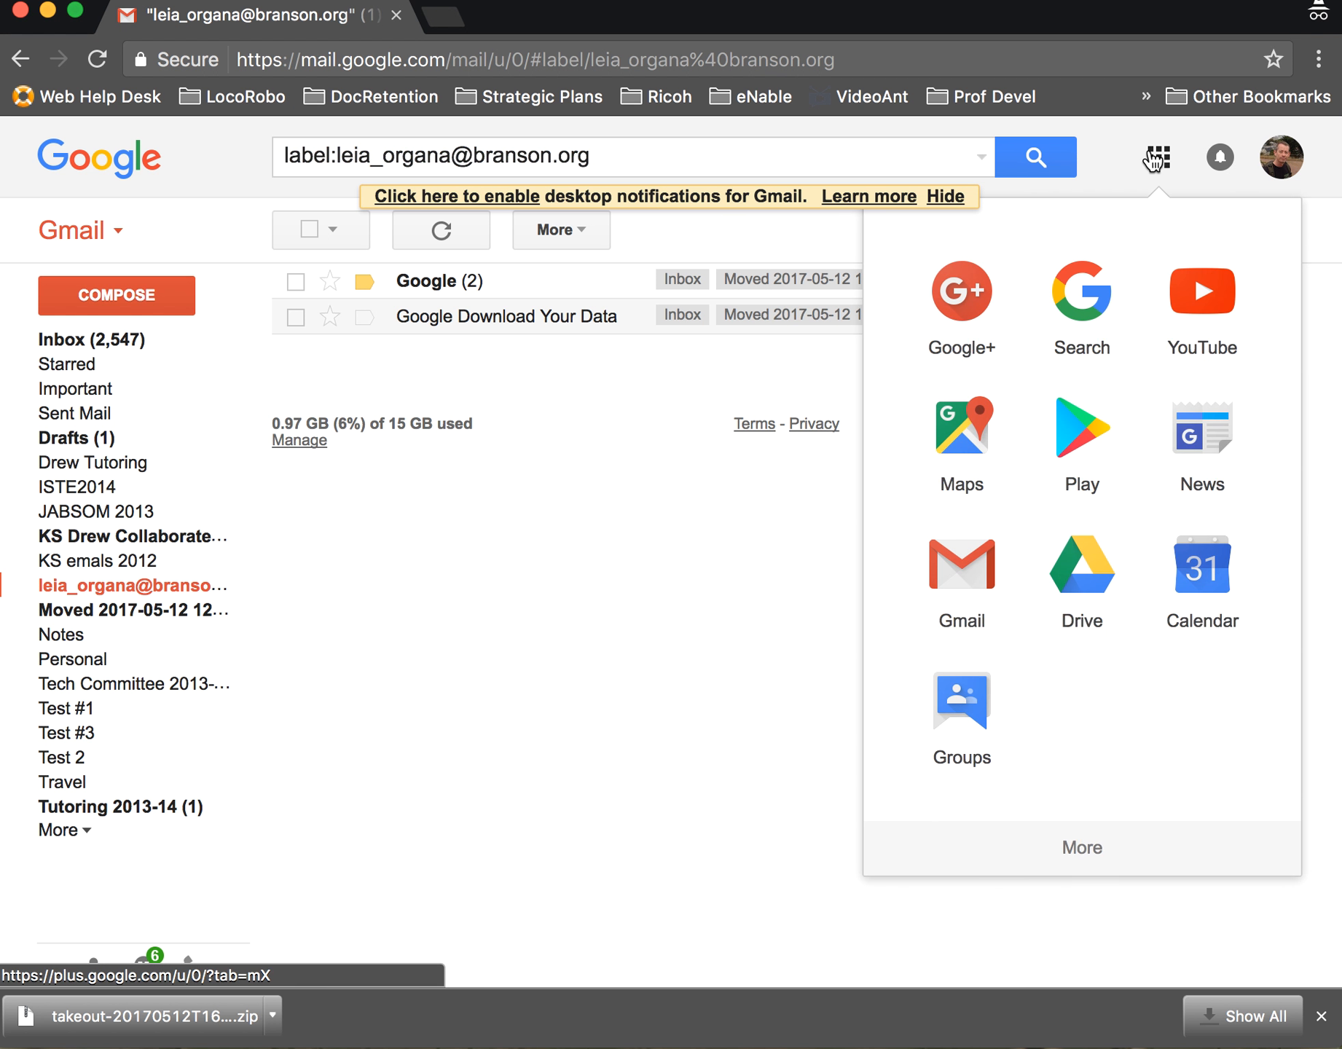
pyautogui.click(1062, 539)
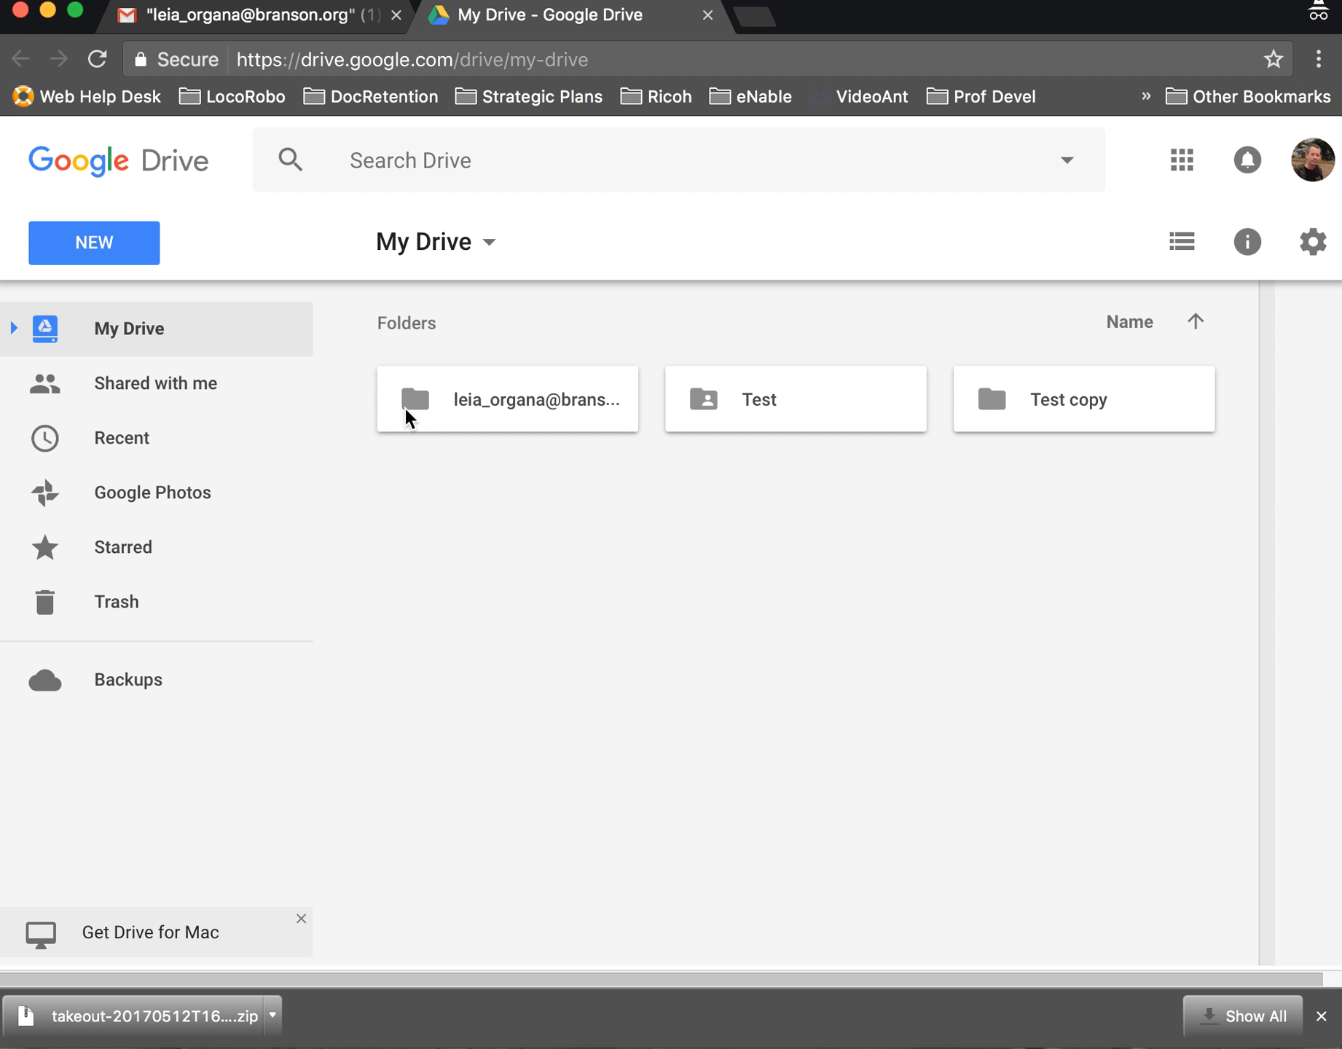
pyautogui.doubleClick(503, 410)
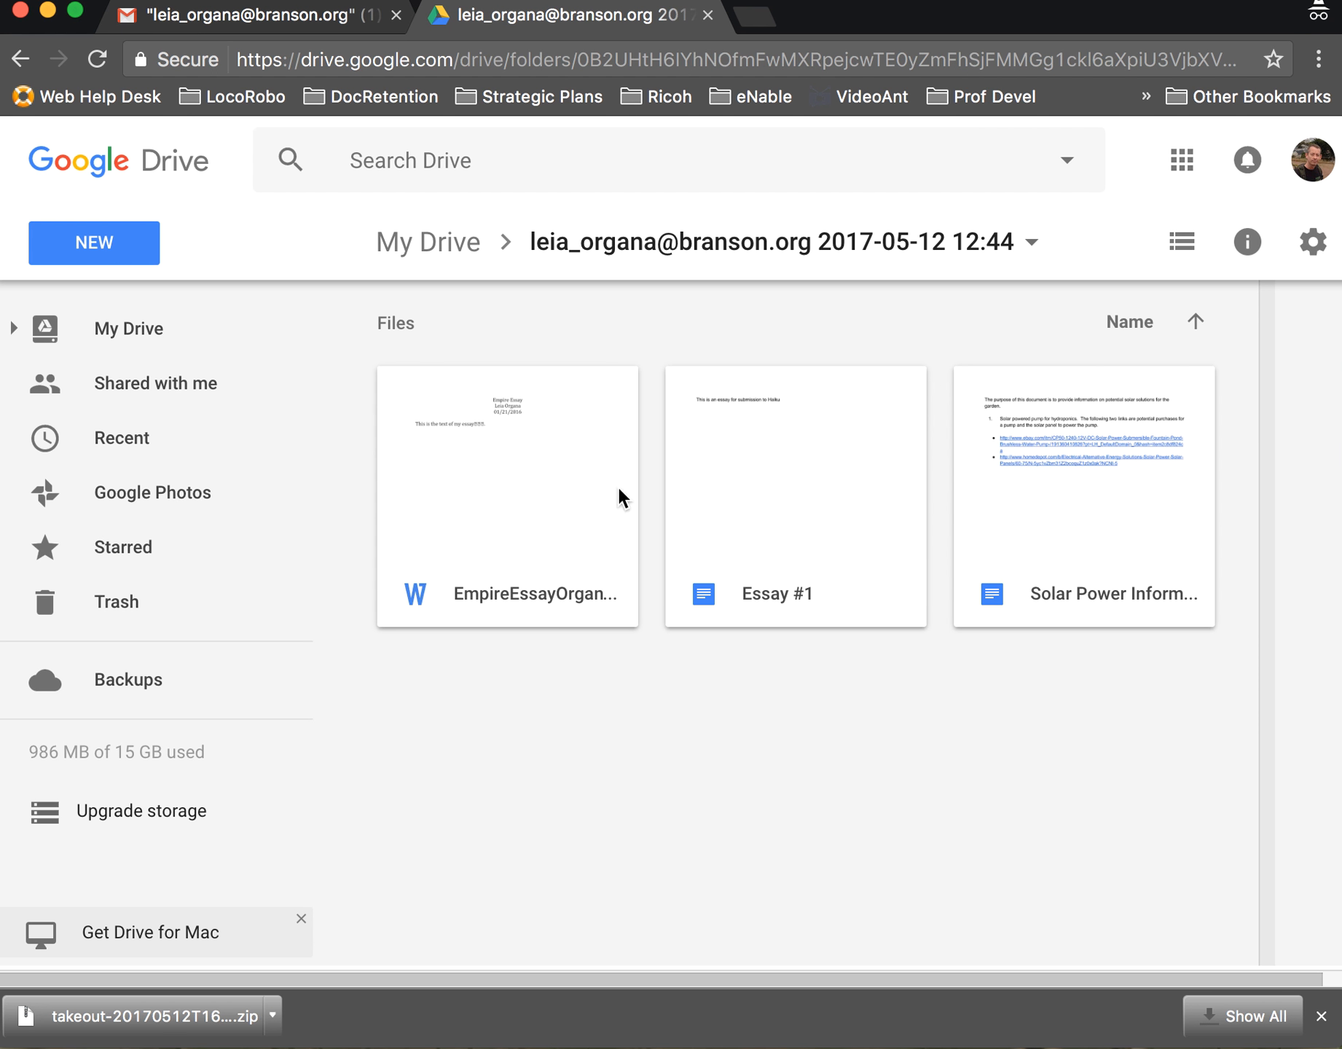
# Return to My Drive, close Google Drive, and sign the personal account out of Gmail
pyautogui.click(441, 246)
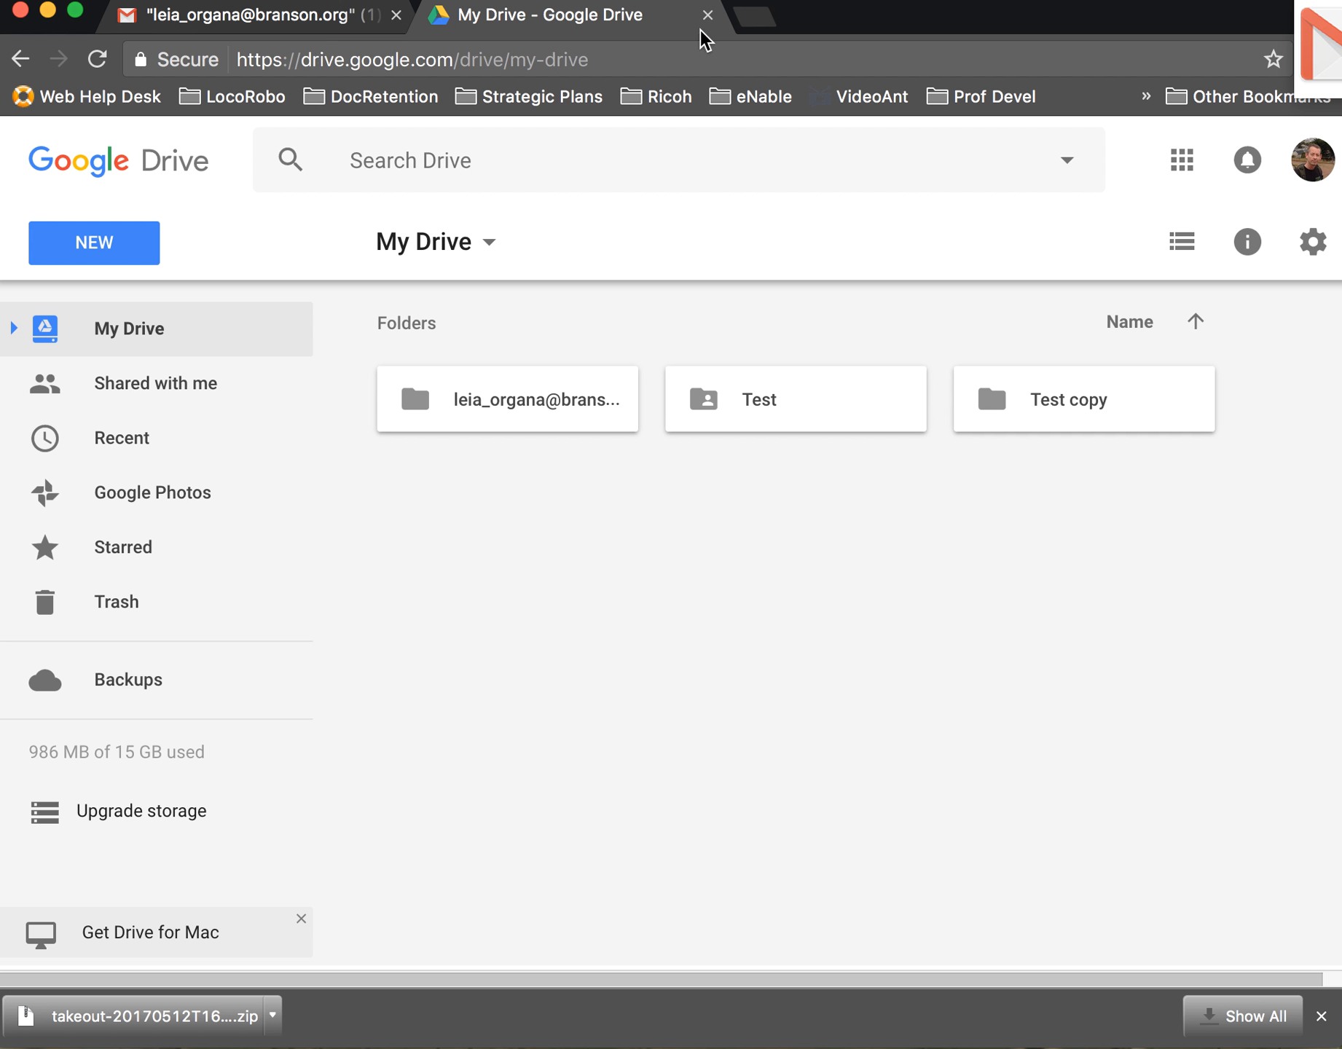
pyautogui.moveTo(708, 8); pyautogui.dragTo(721, 43)
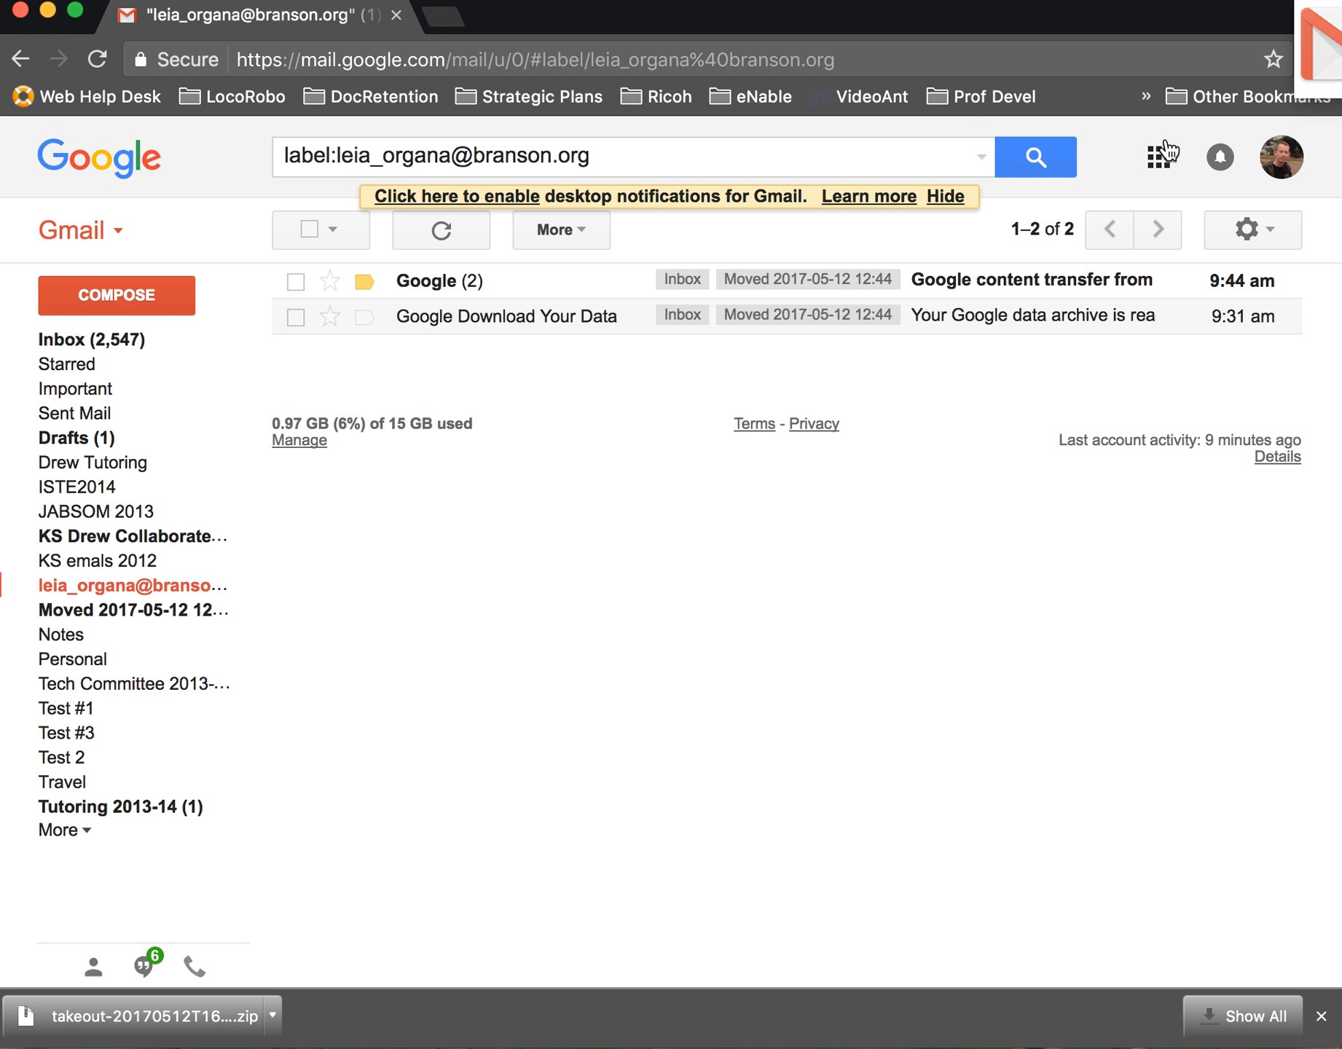
pyautogui.click(1281, 157)
pyautogui.click(1212, 413)
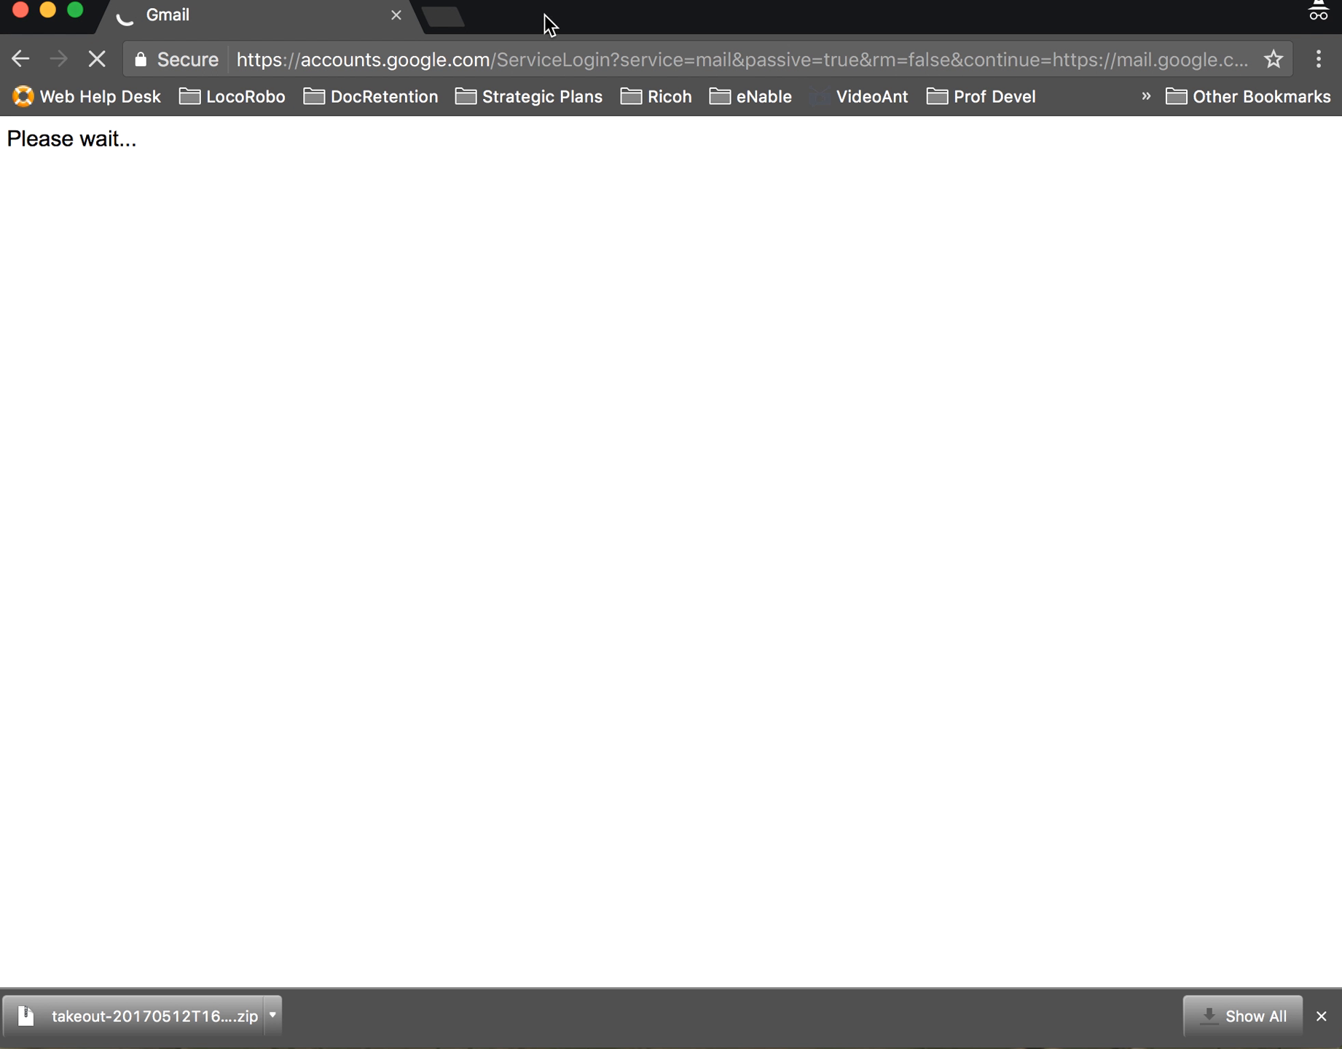
pyautogui.moveTo(545, 13)
pyautogui.mouseDown()
pyautogui.moveTo(545, 43)
pyautogui.moveTo(548, 27)
pyautogui.mouseUp()
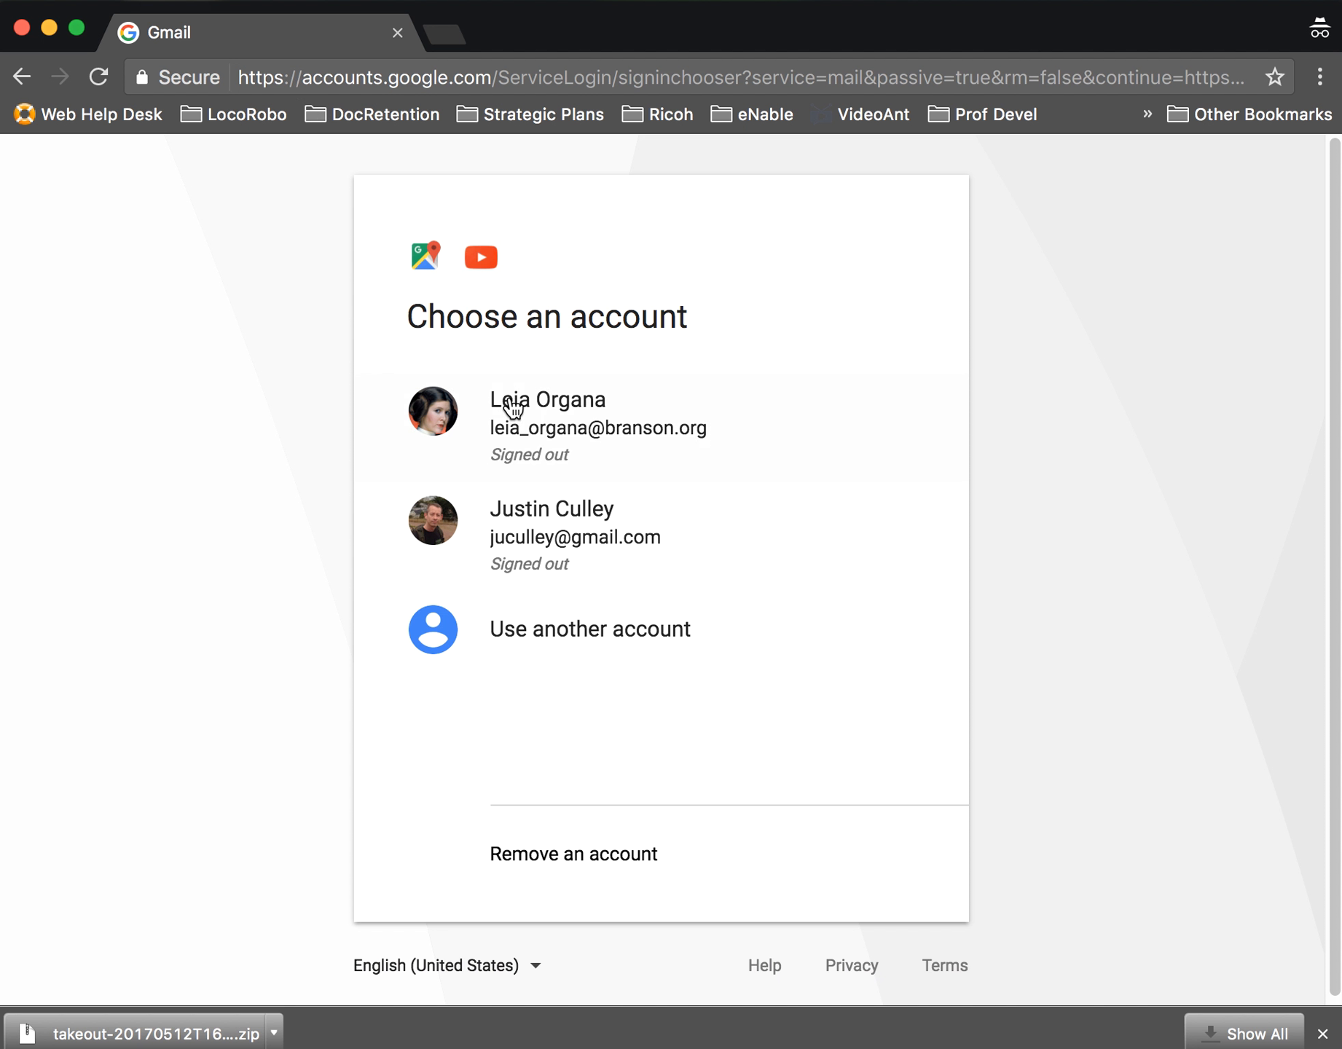
# Sign in to Gmail with the school account, entering the account password
pyautogui.click(553, 430)
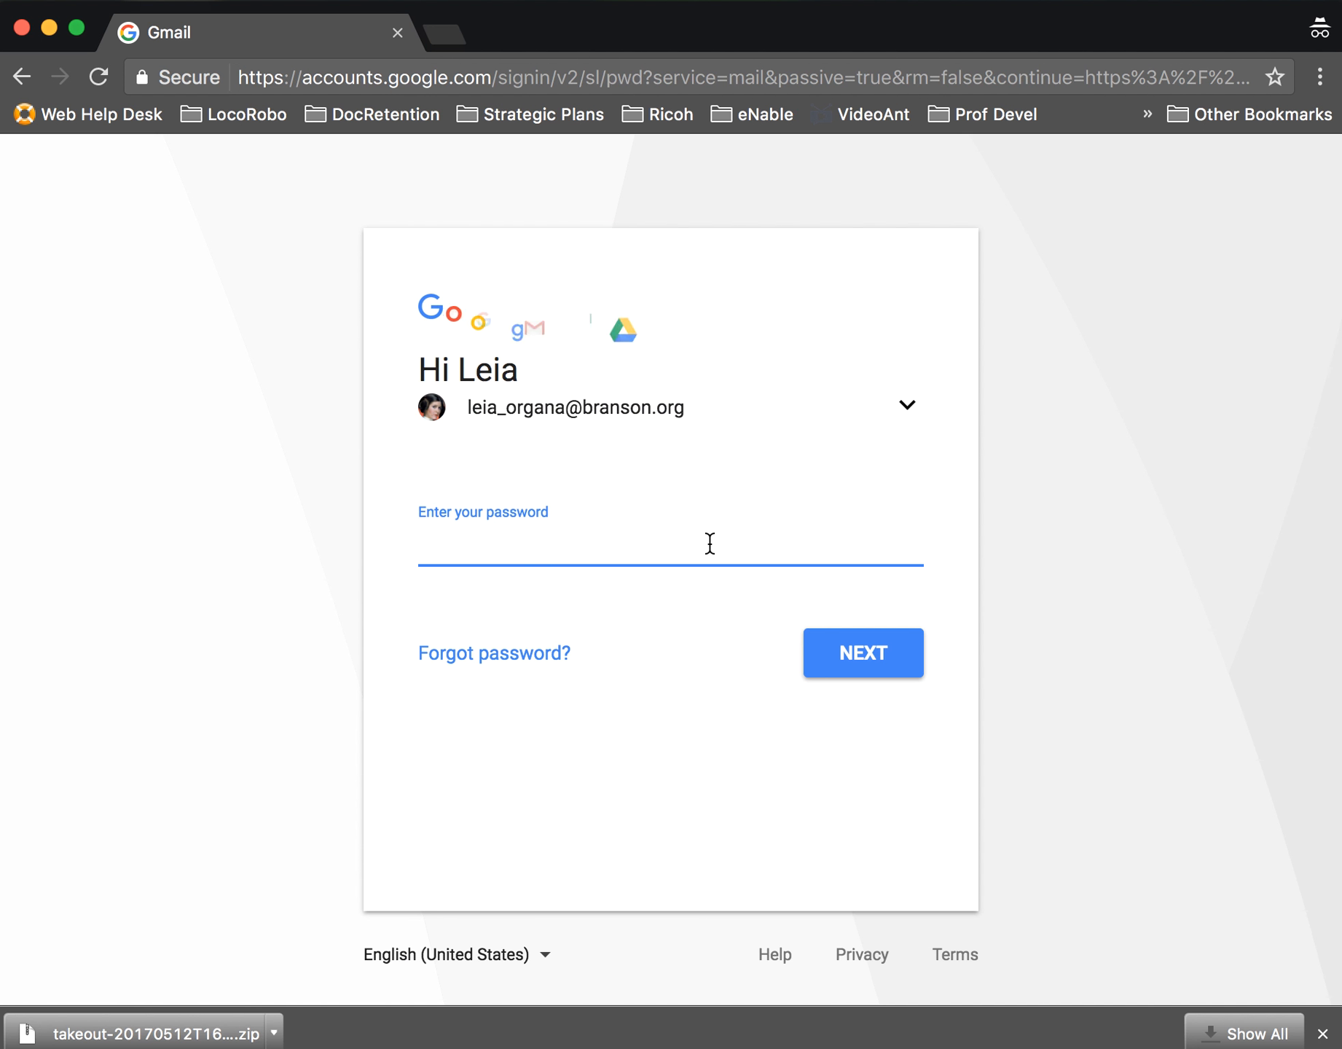
pyautogui.write('***********')
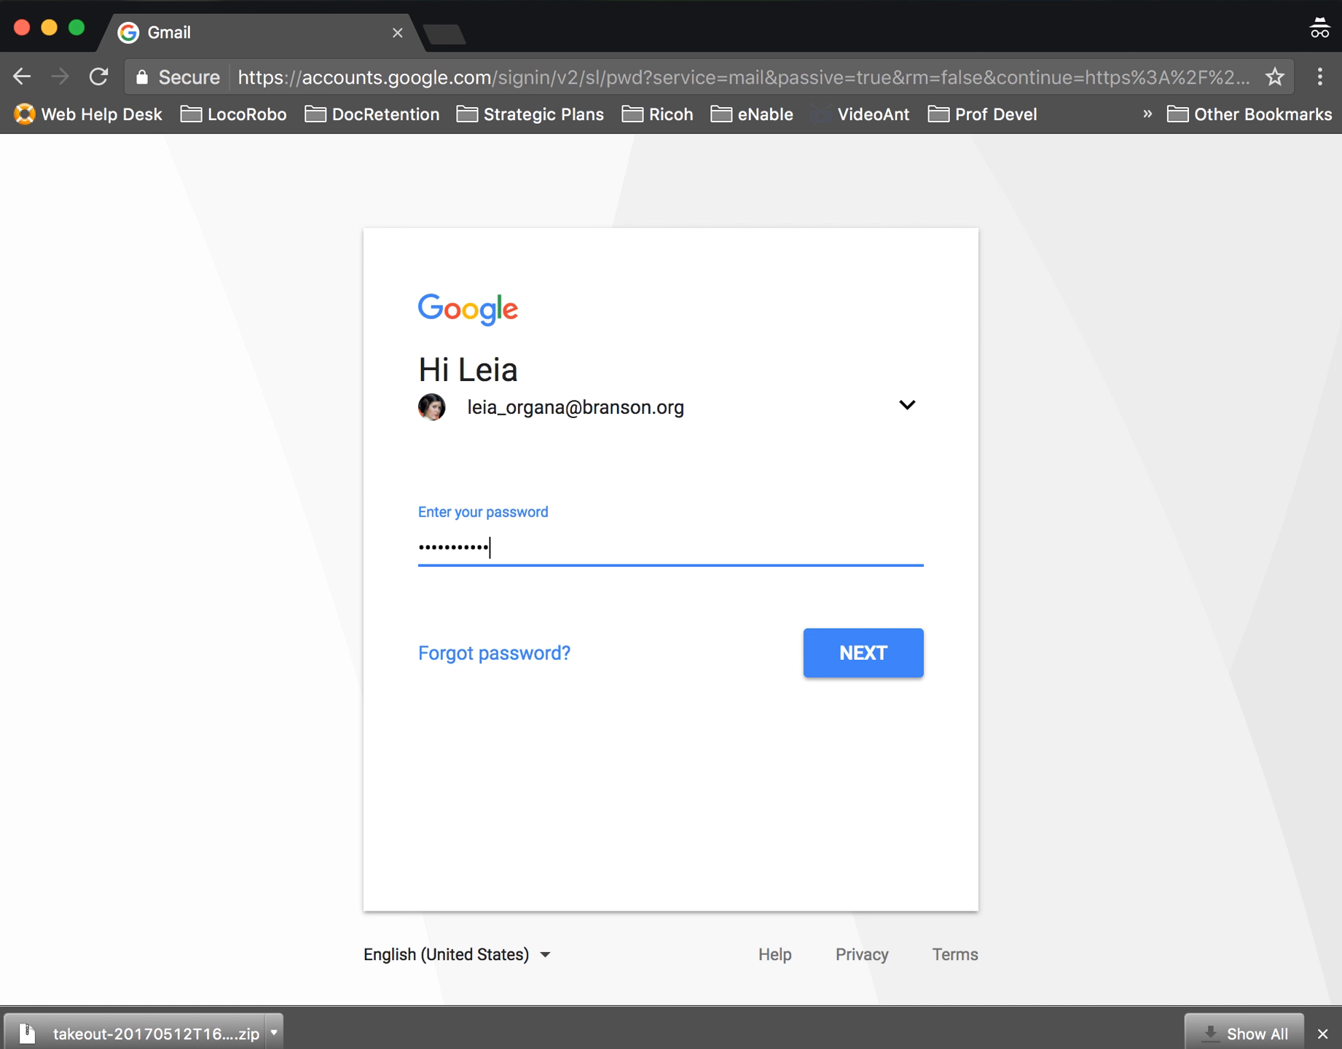
pyautogui.press('Return')
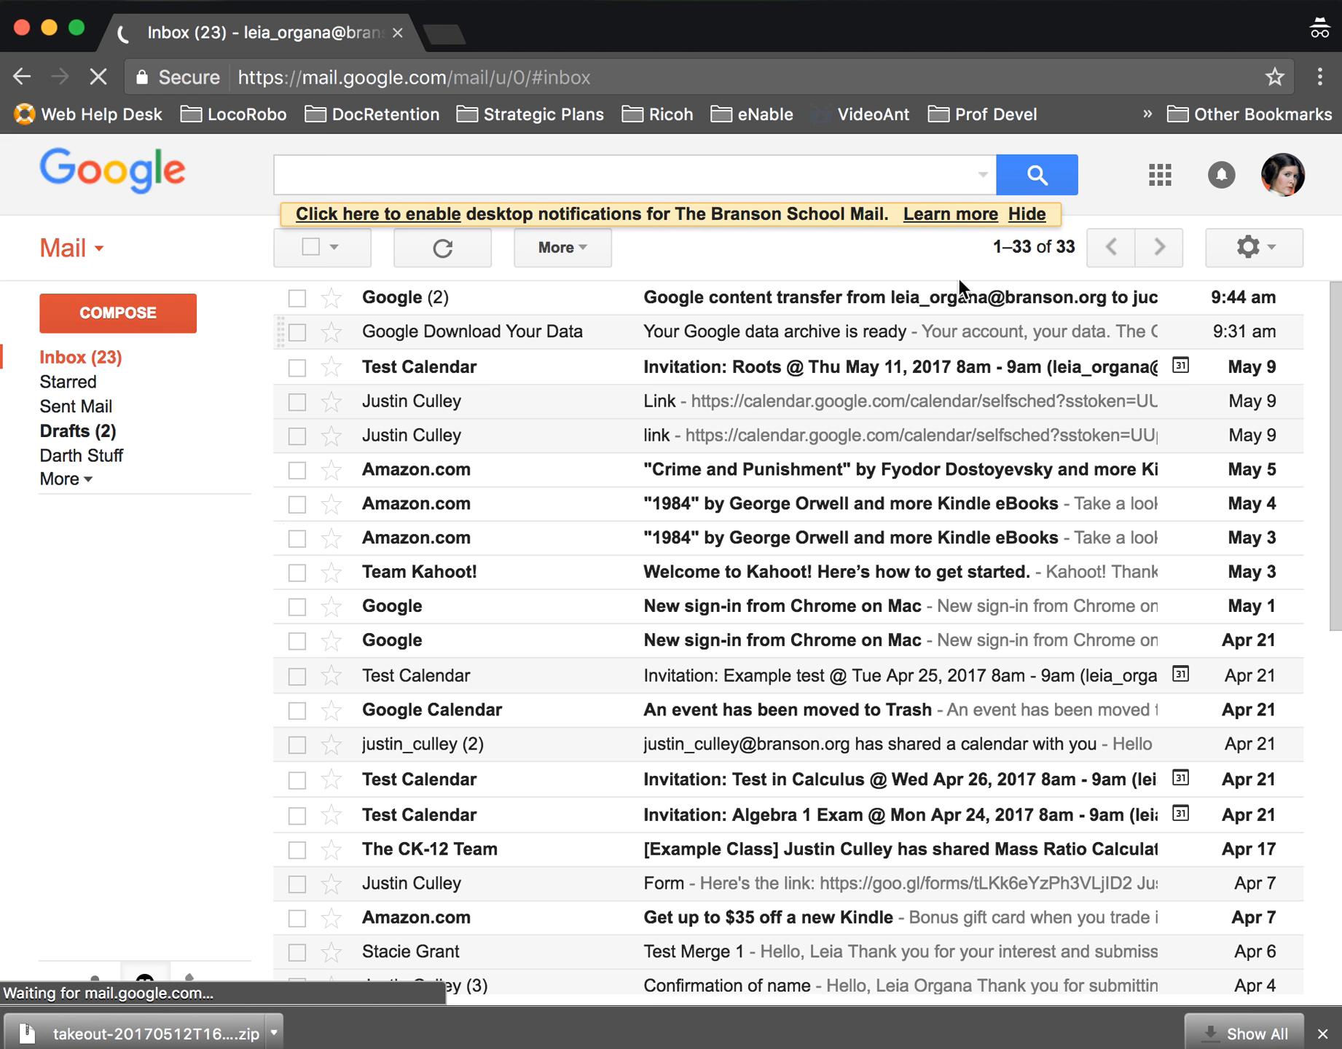
# Open the school account's My Account content controls and start creating an archive under Download your data
pyautogui.click(1288, 185)
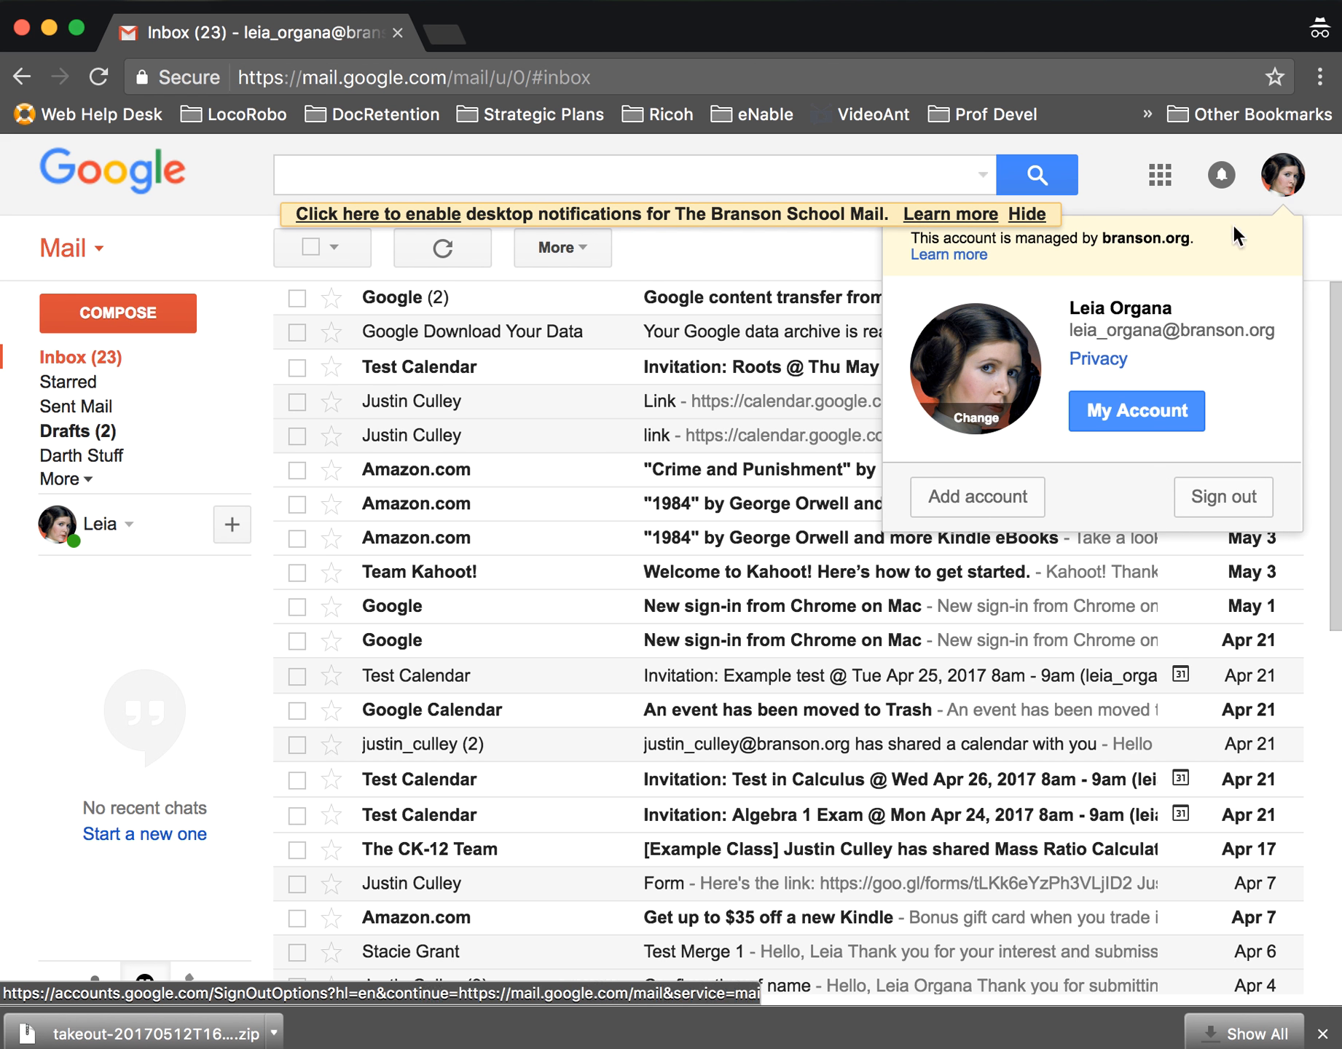
pyautogui.click(1124, 414)
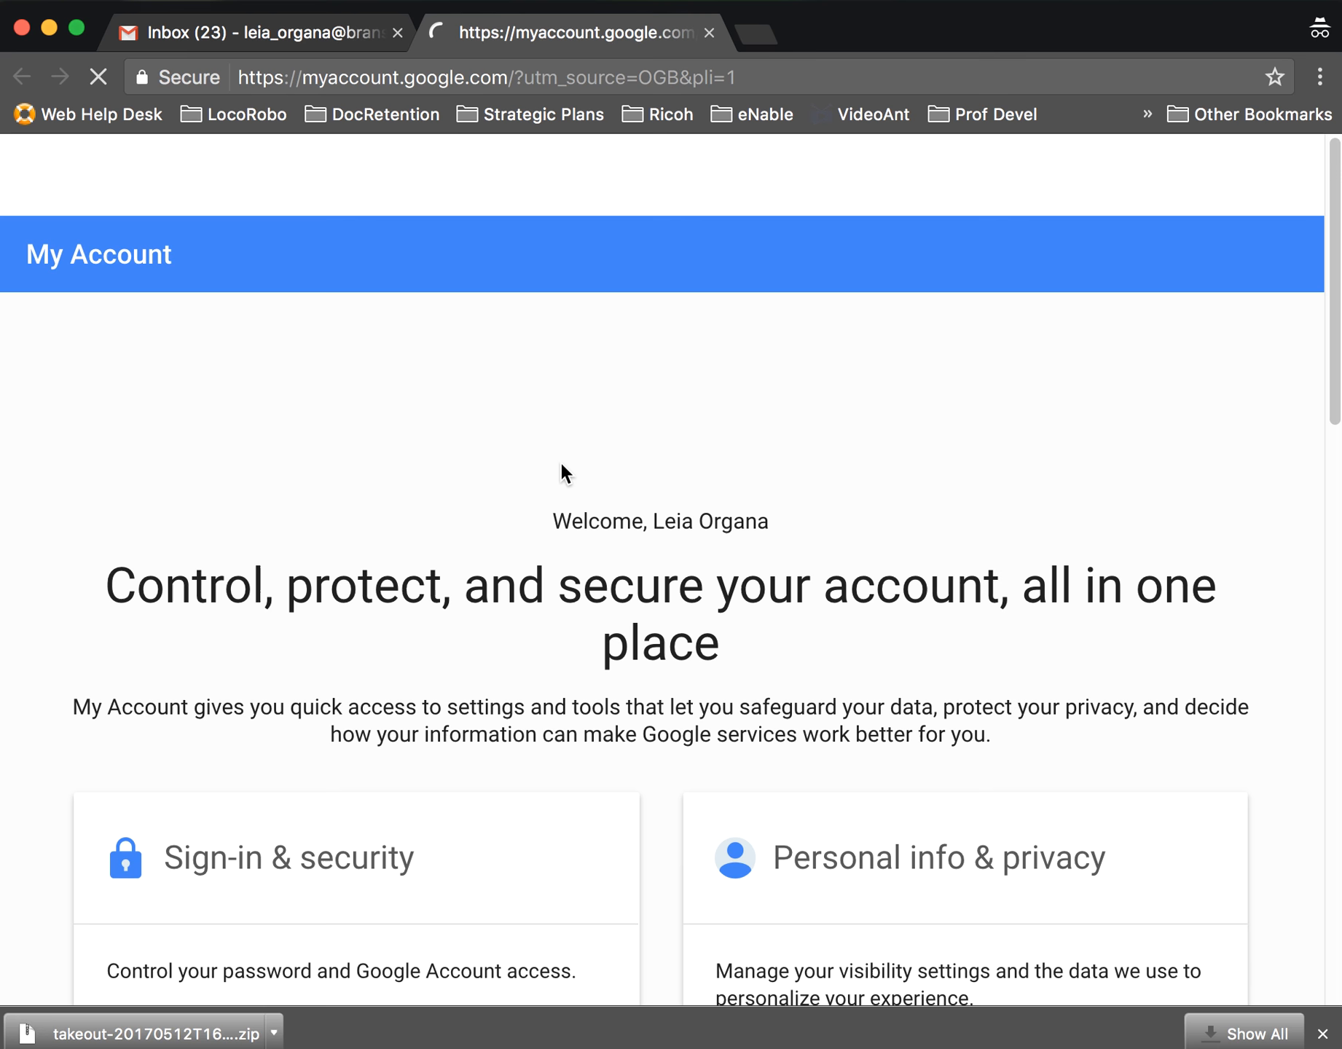
pyautogui.scroll(-4, 961, 571)
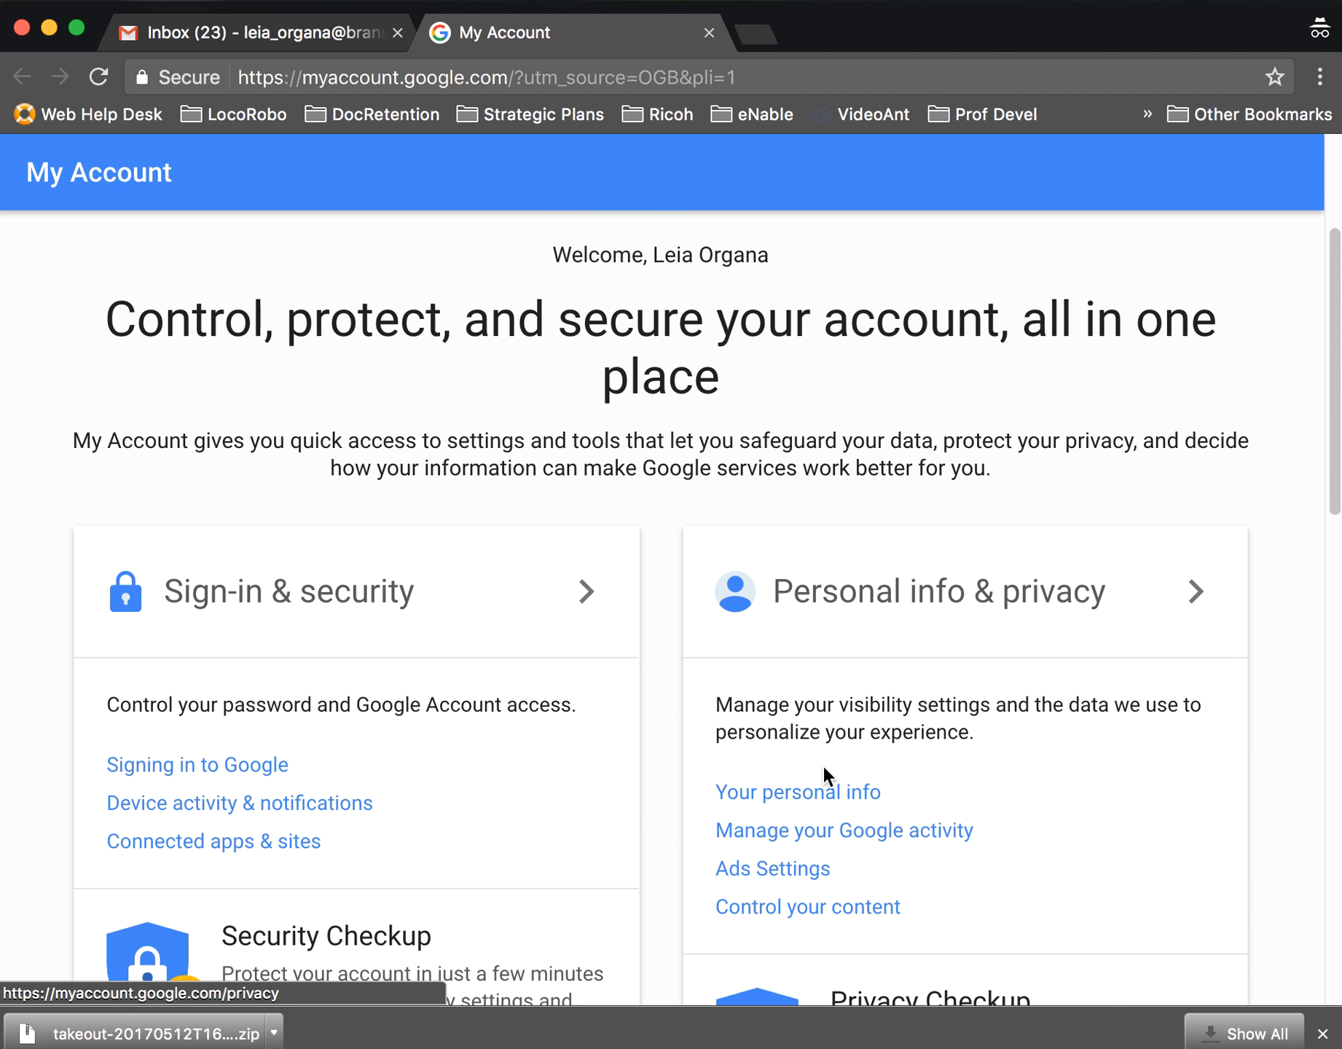
pyautogui.click(789, 920)
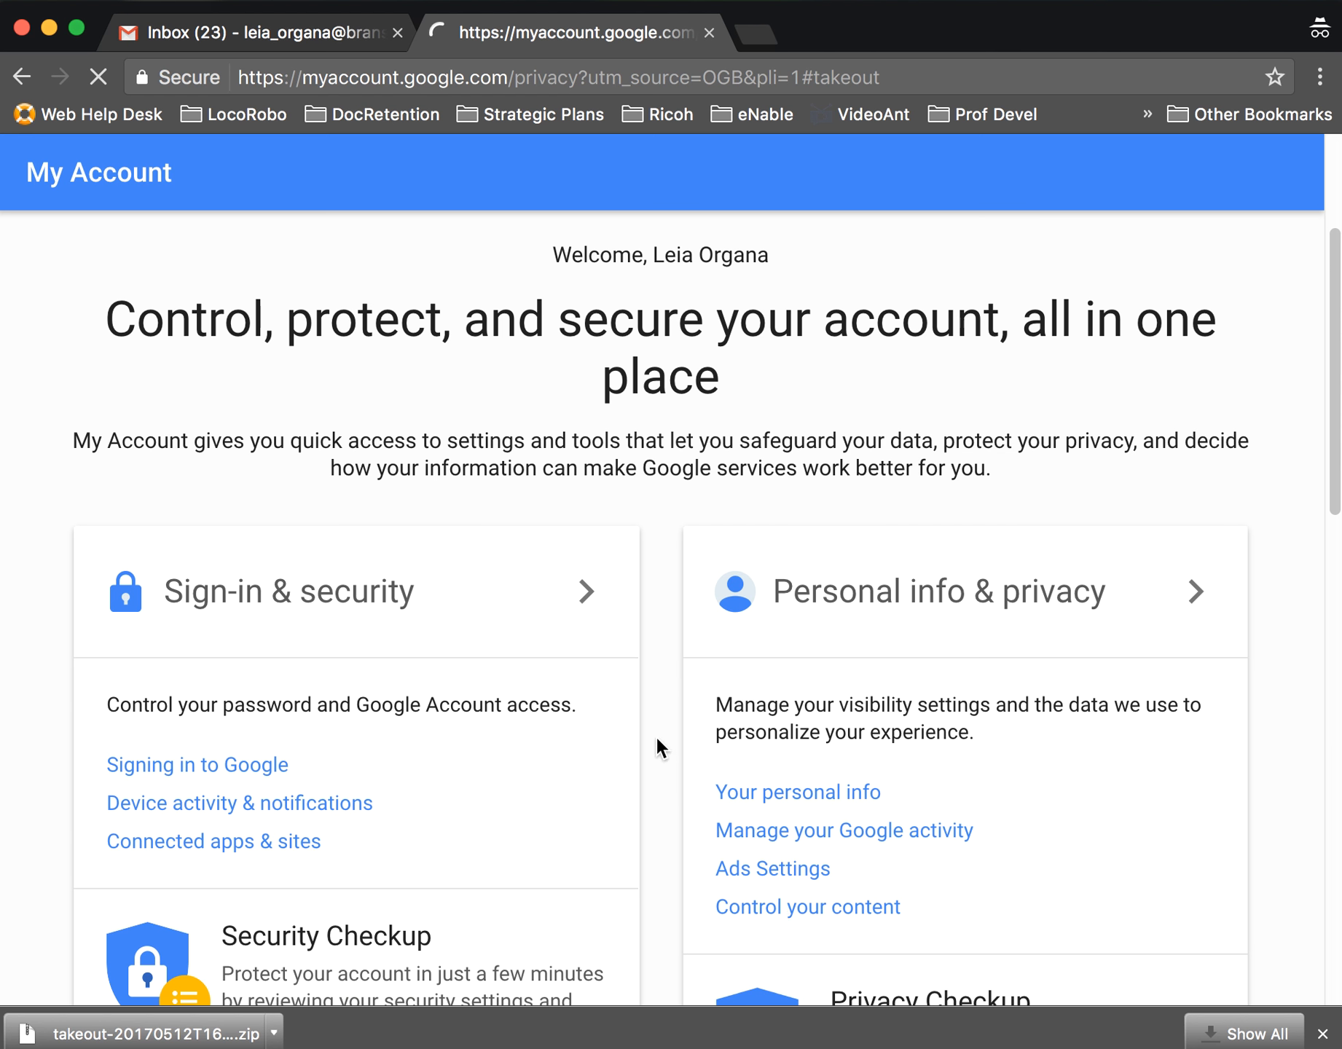
pyautogui.scroll(-3, 655, 734)
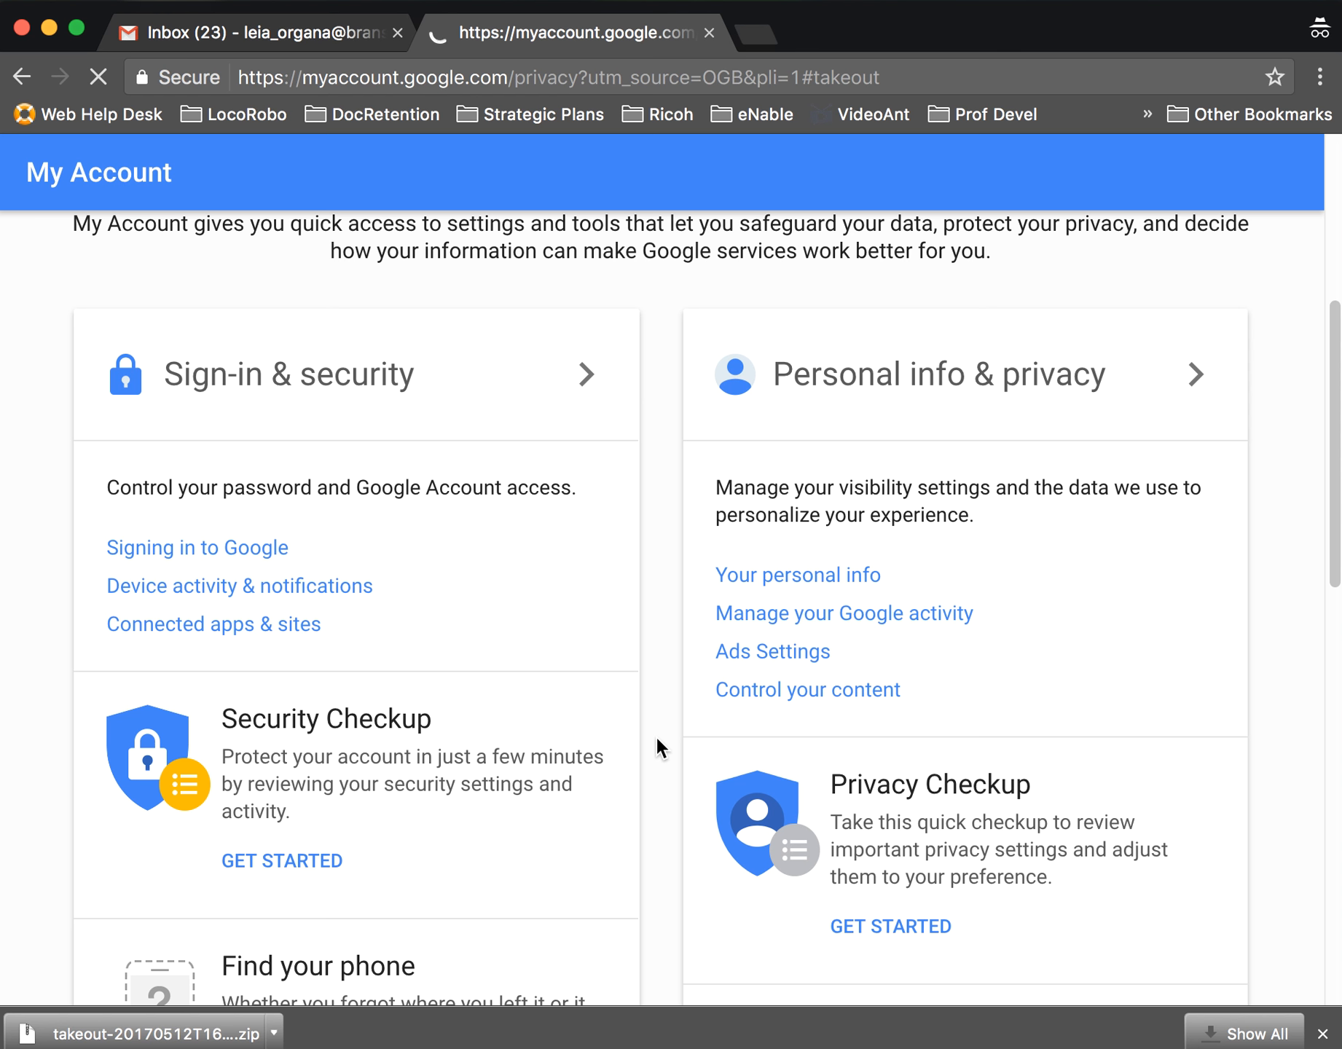
pyautogui.scroll(-6, 655, 733)
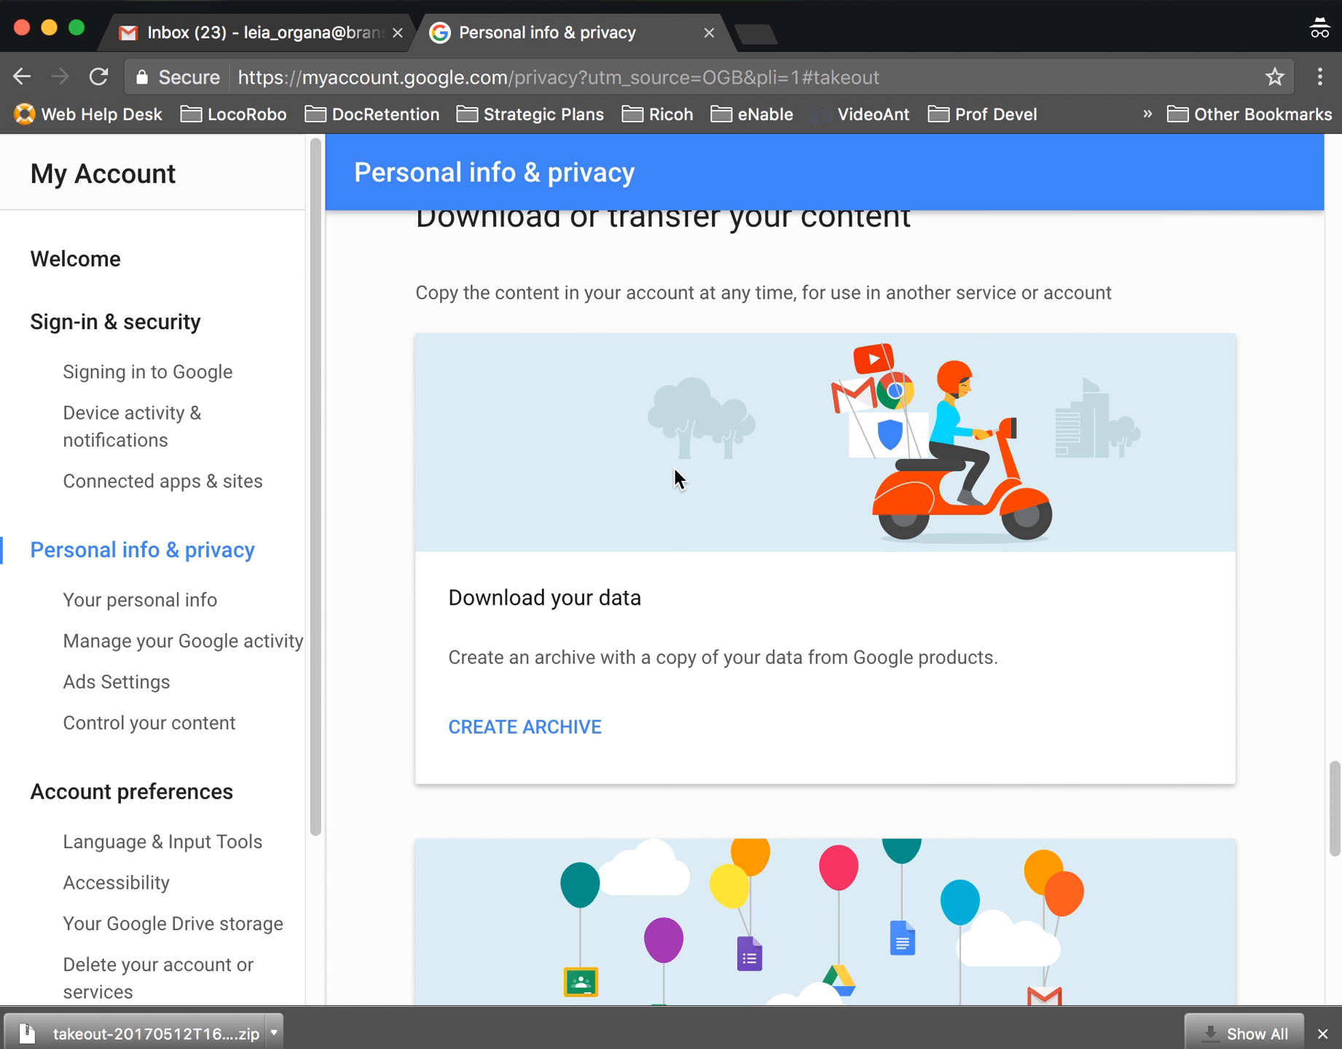
pyautogui.scroll(-2, 628, 718)
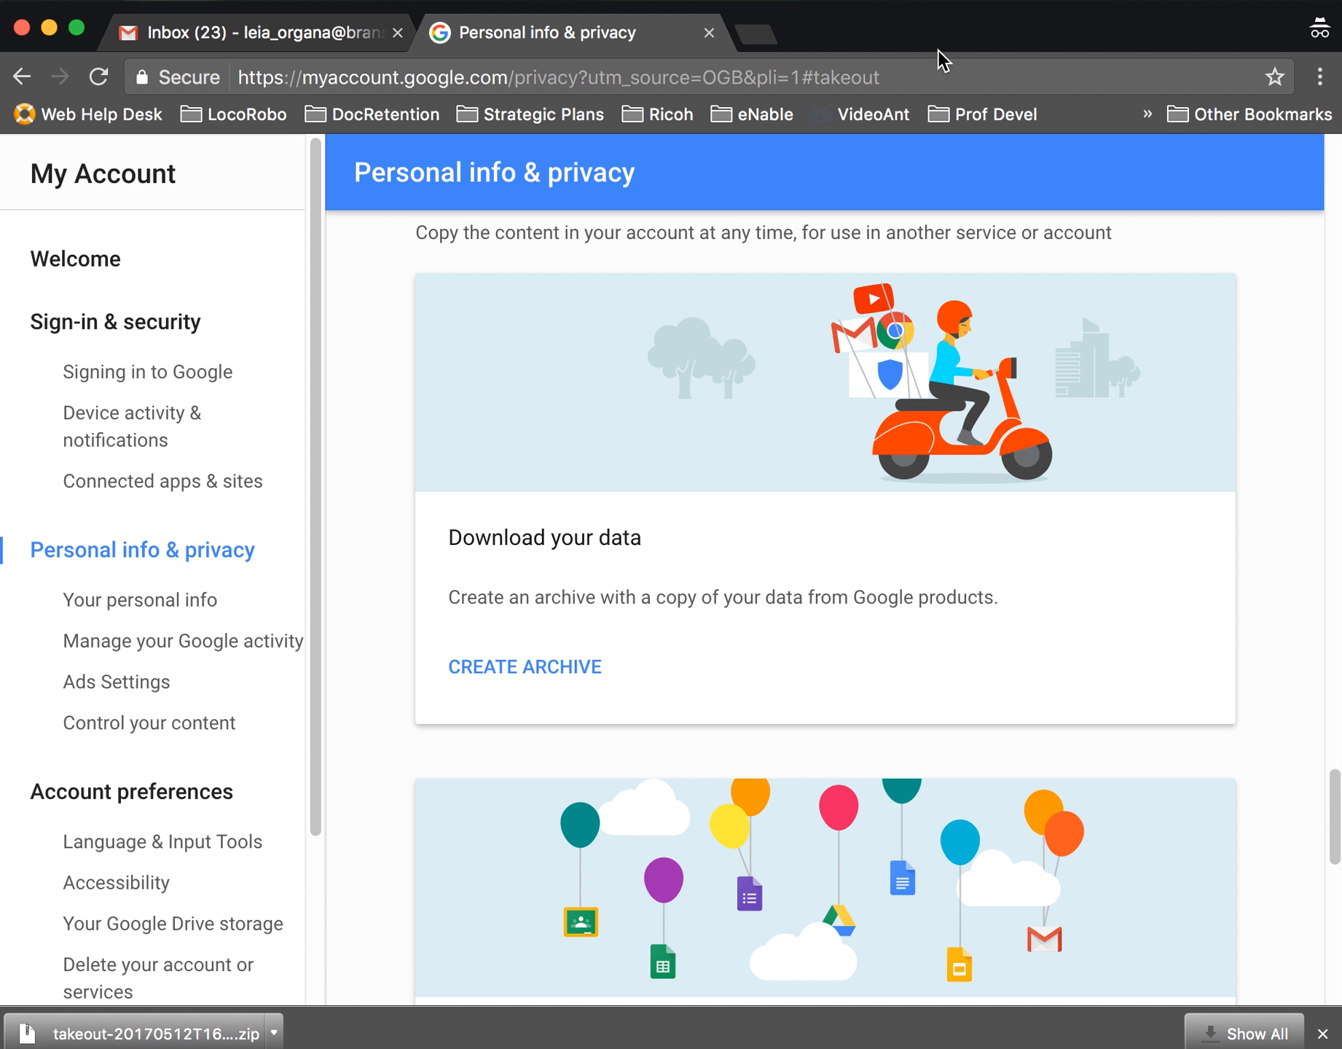
pyautogui.click(472, 671)
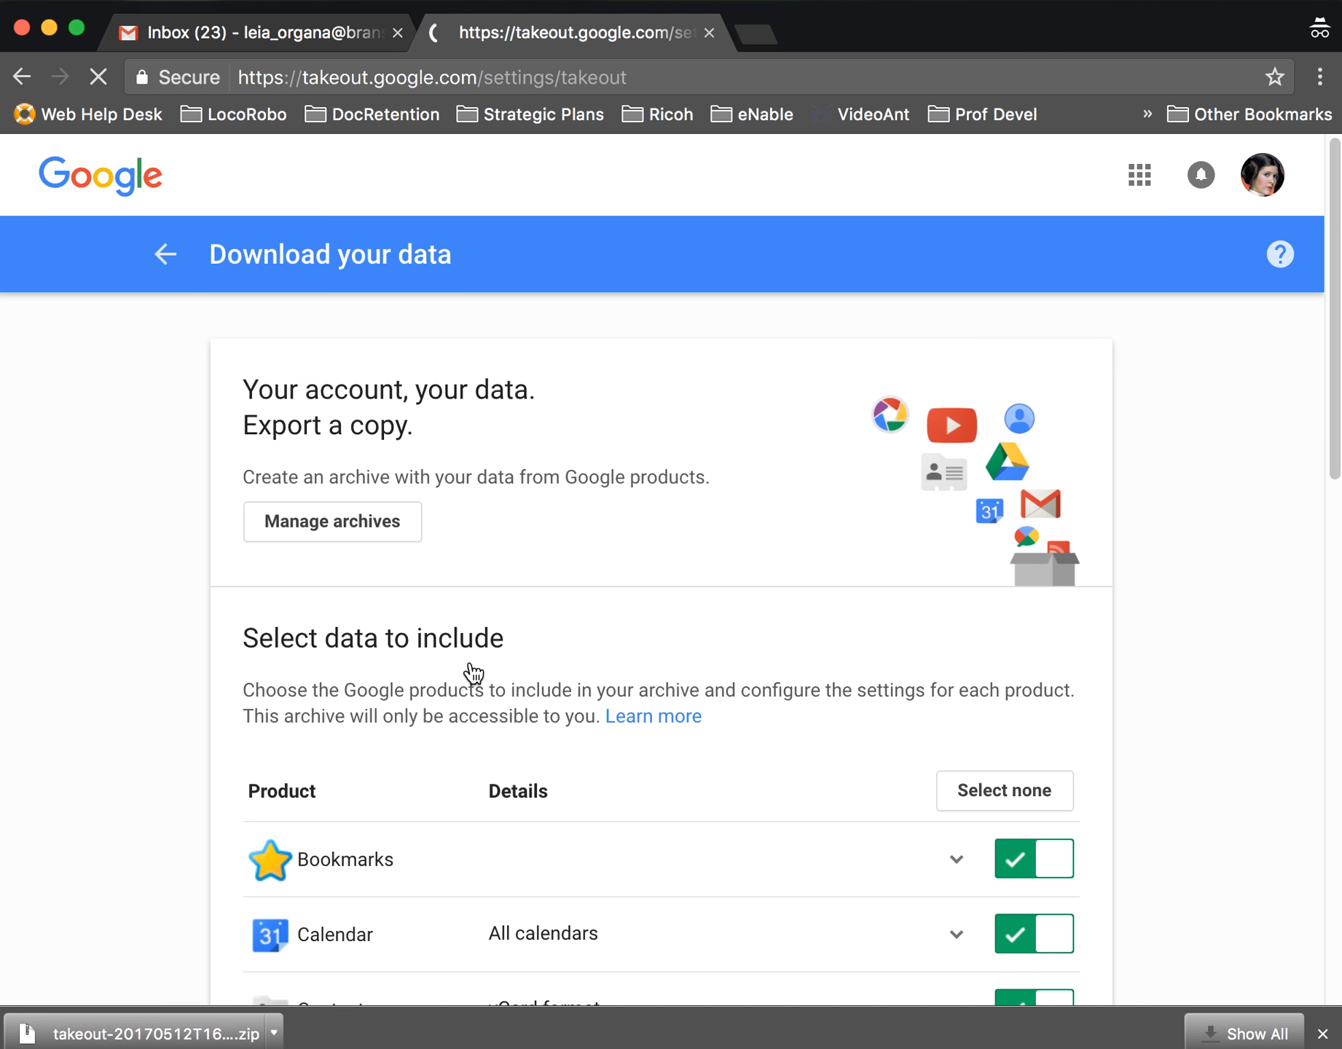
# Examine the list of Google products that can be included in the archive, from Bookmarks through YouTube
pyautogui.scroll(-2, 312, 594)
pyautogui.scroll(-5, 131, 587)
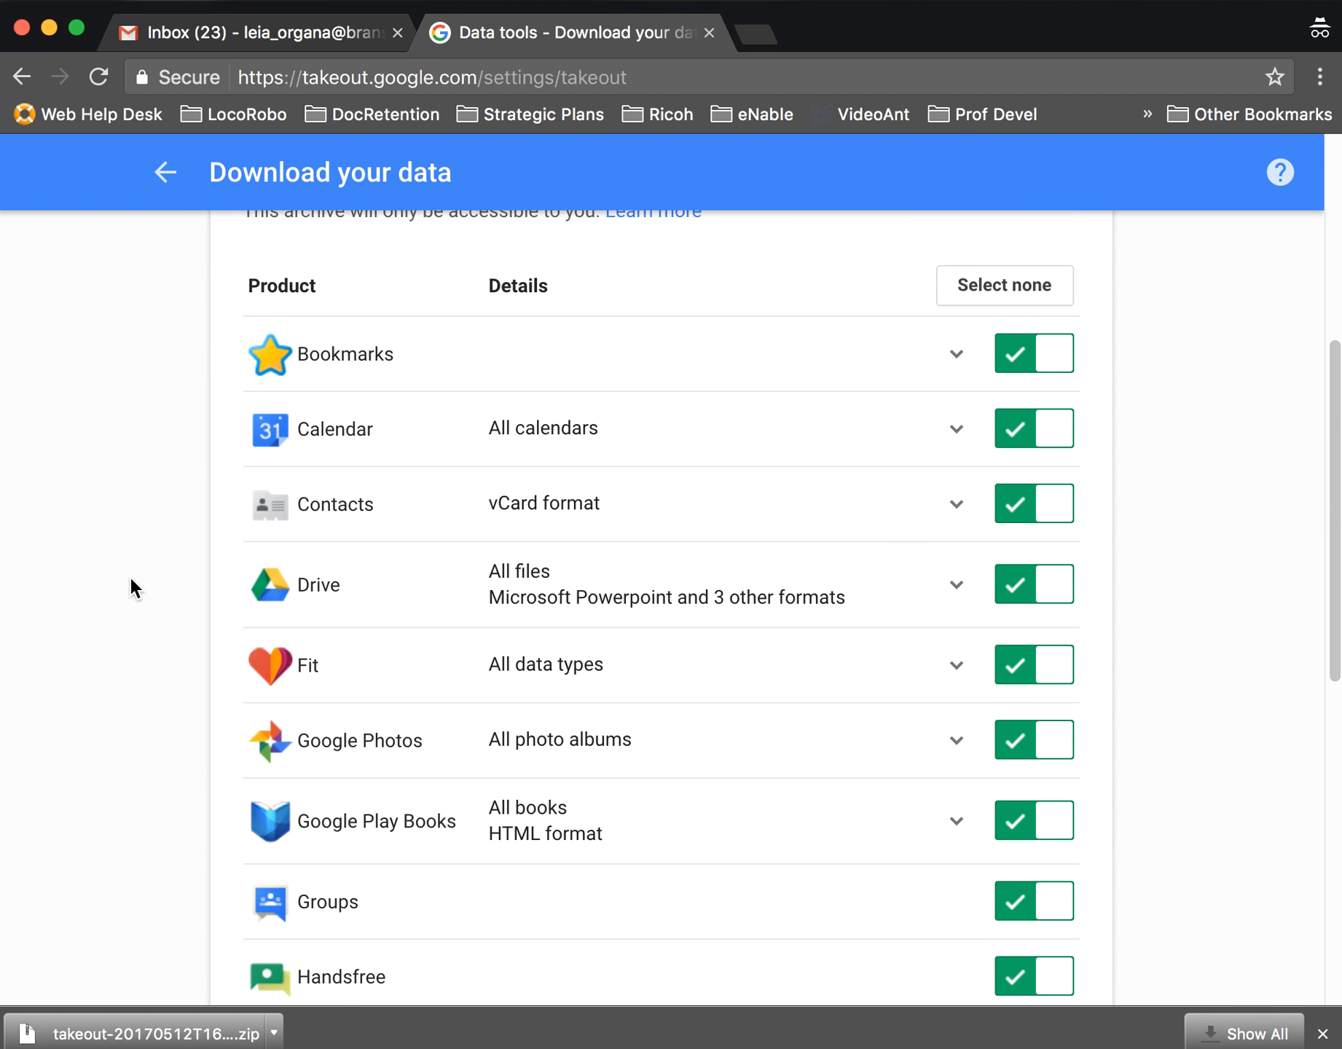
pyautogui.scroll(-3, 130, 579)
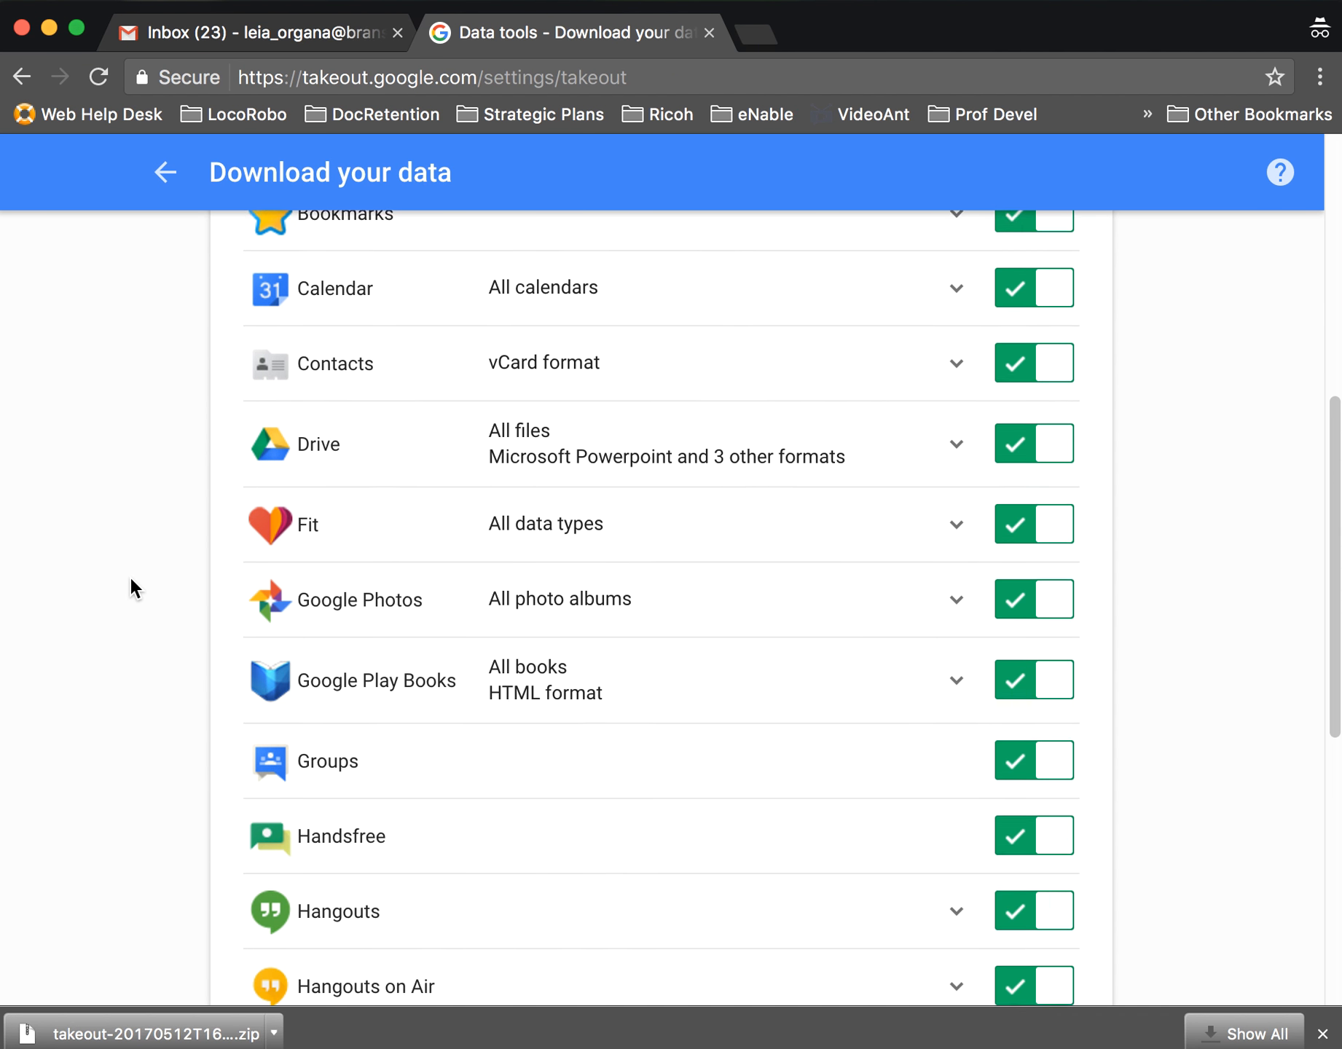
pyautogui.scroll(5, 130, 579)
pyautogui.scroll(-2, 129, 575)
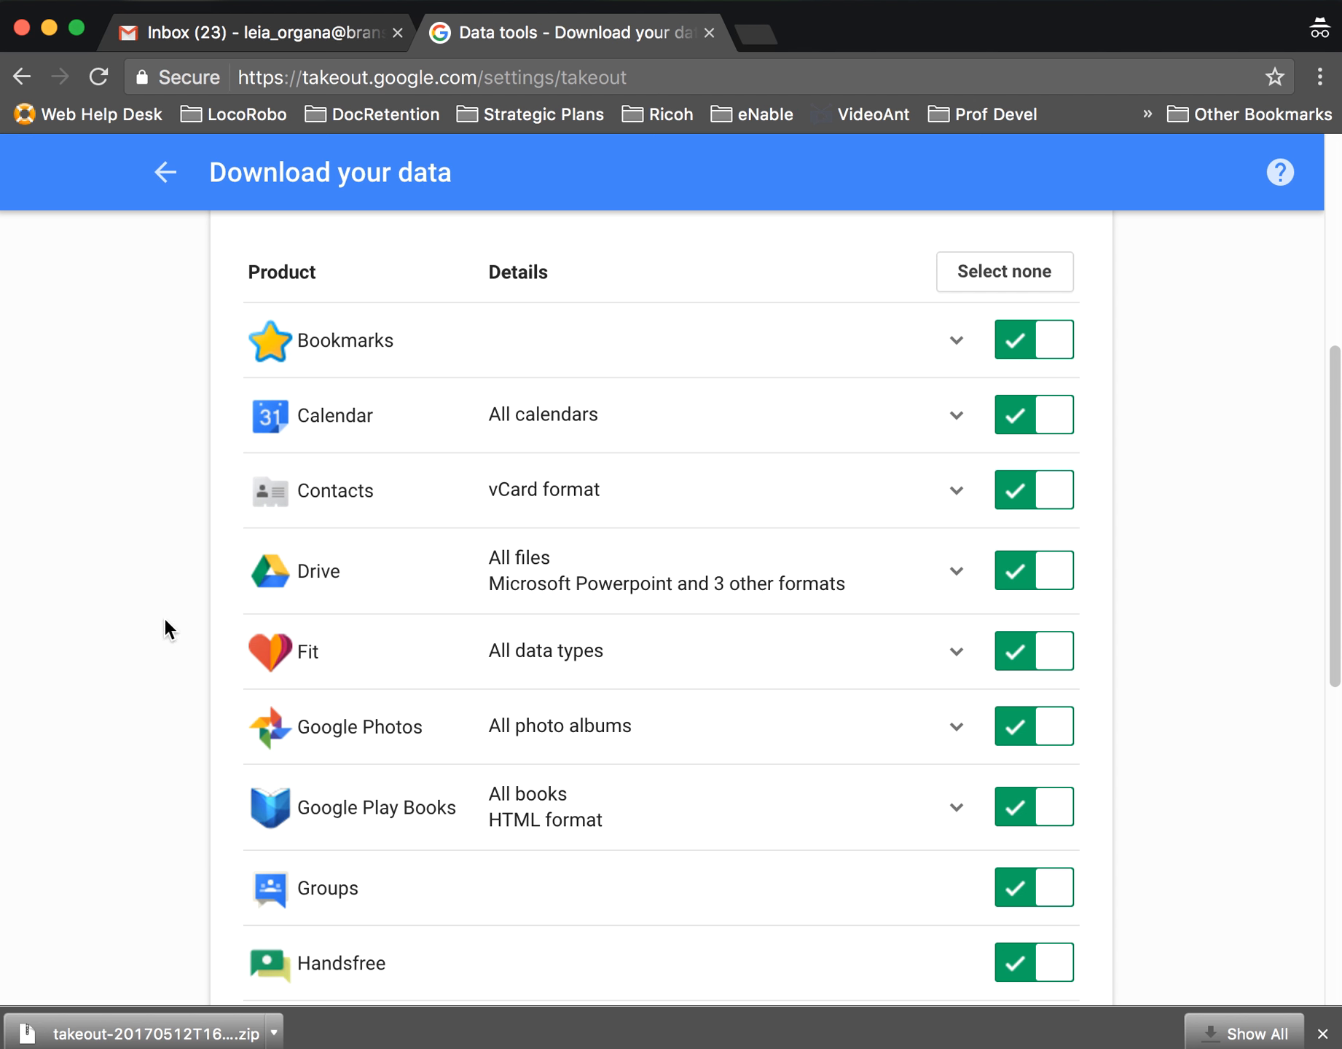
pyautogui.scroll(-3, 166, 626)
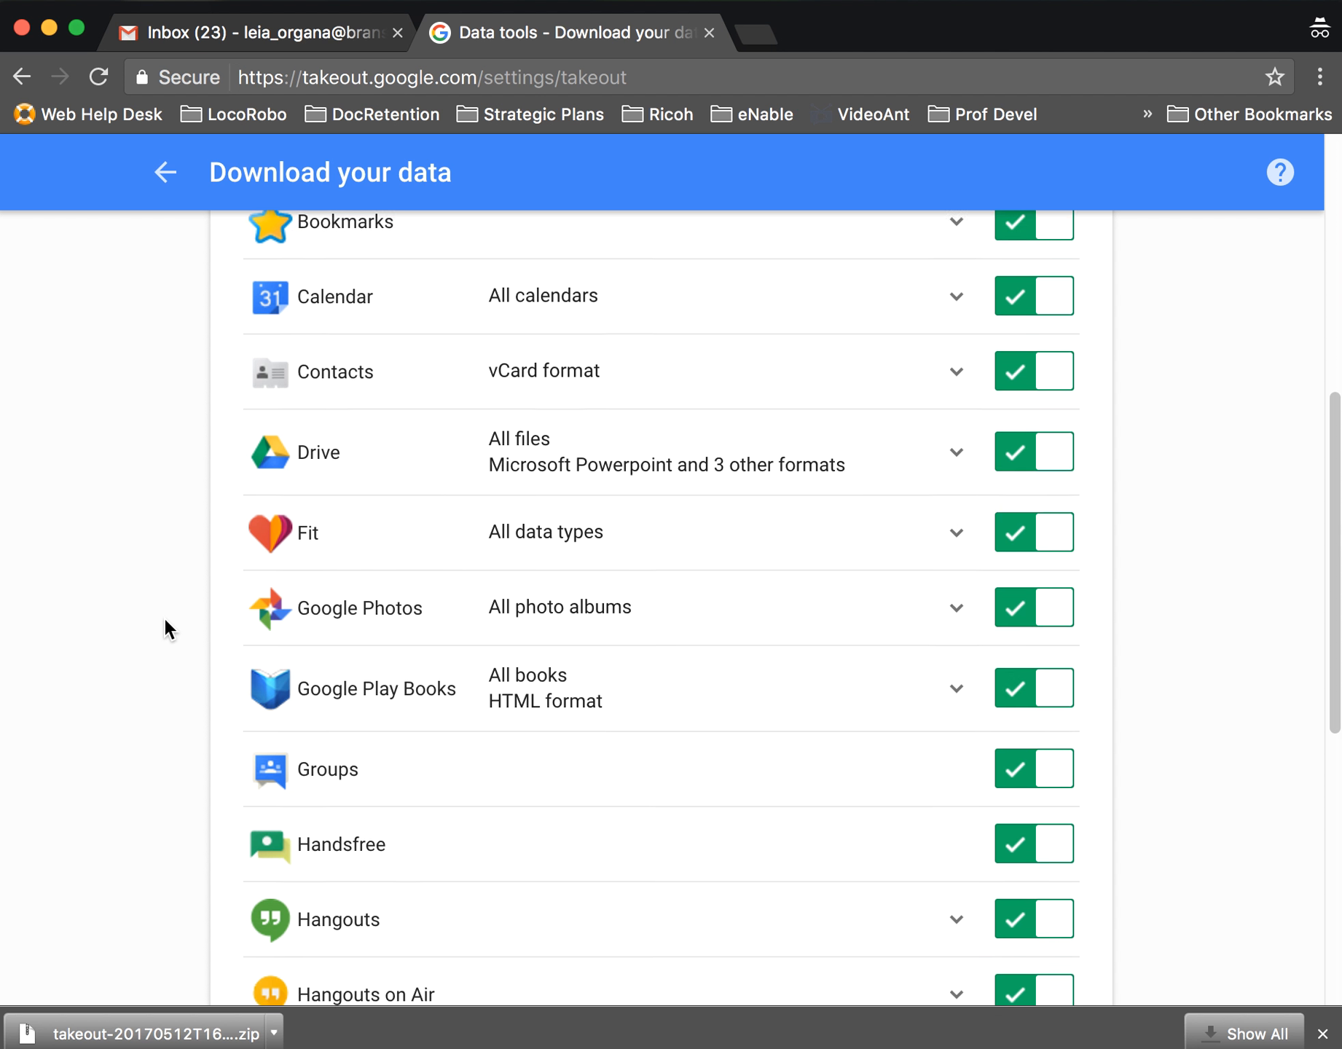
pyautogui.scroll(-2, 166, 627)
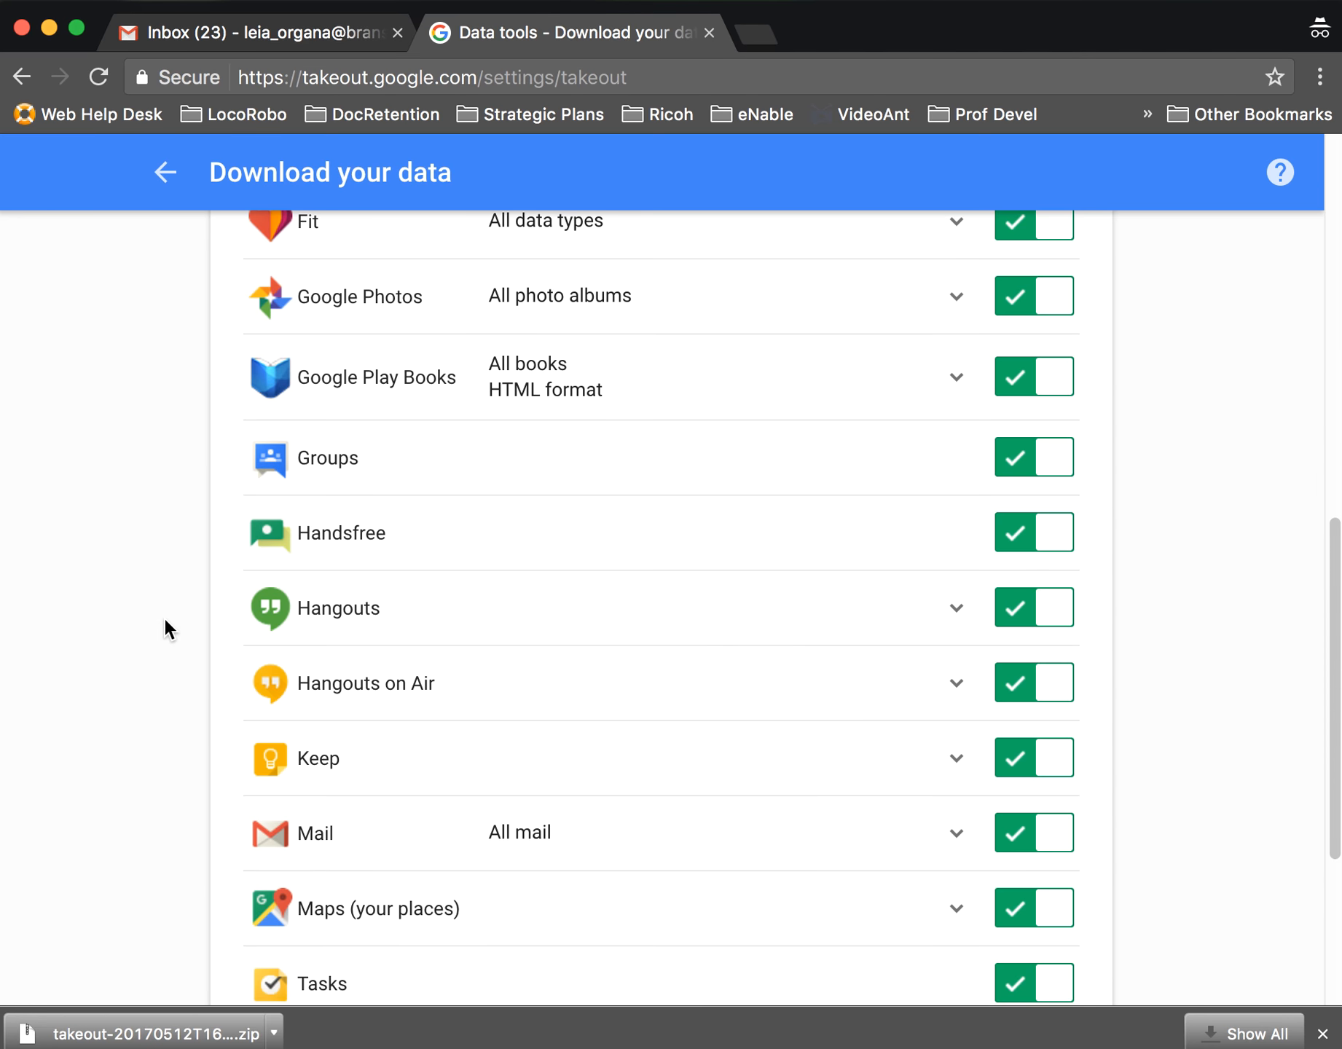
pyautogui.scroll(5, 165, 620)
pyautogui.scroll(1, 167, 628)
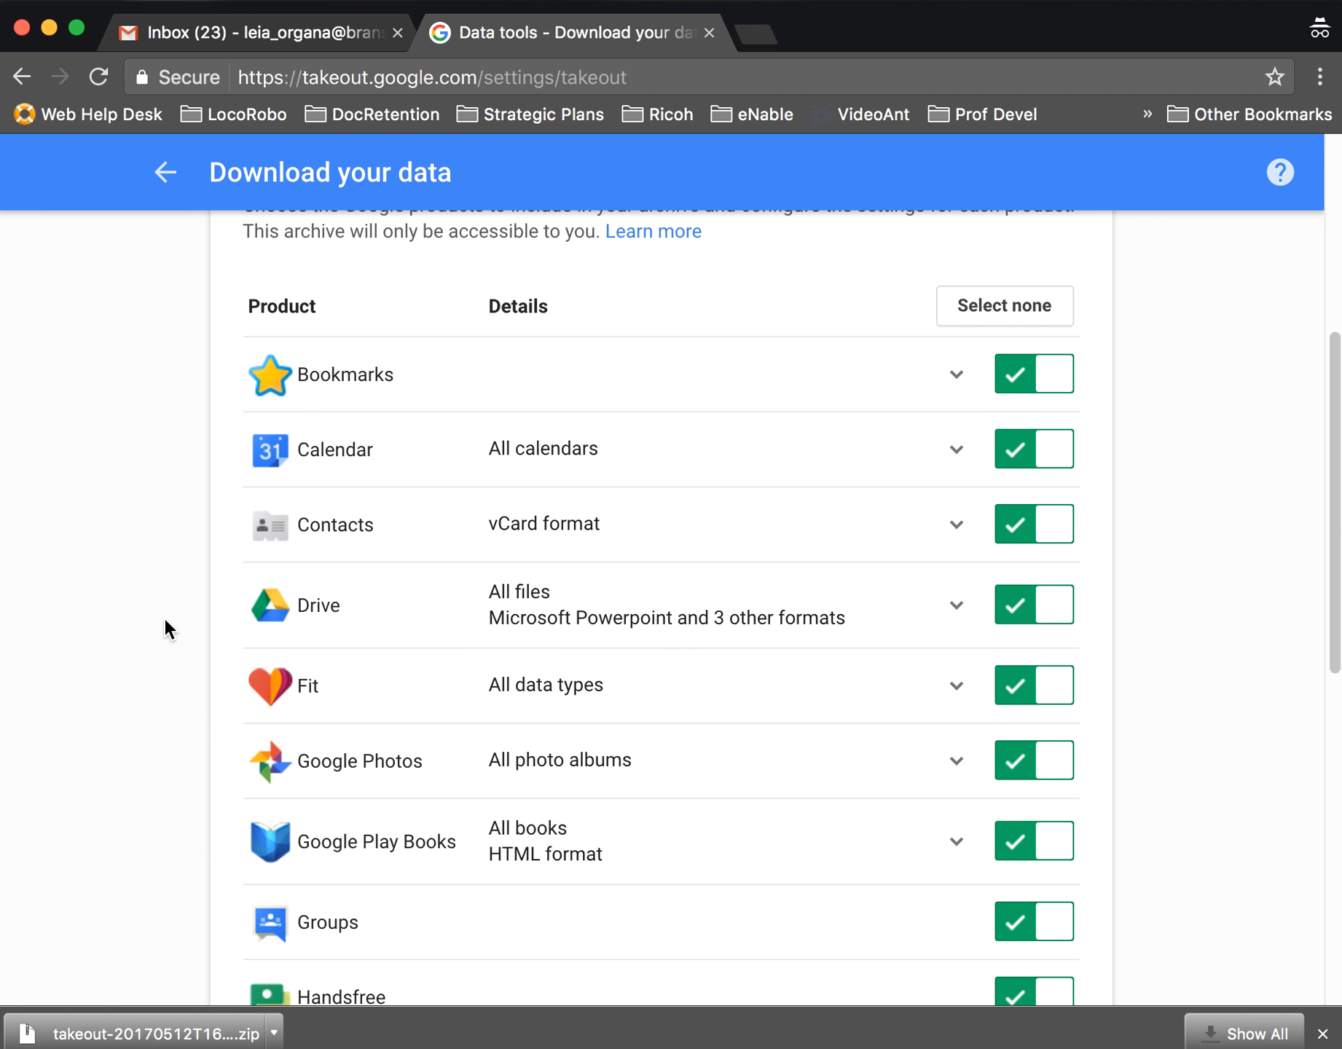
pyautogui.scroll(-1, 166, 628)
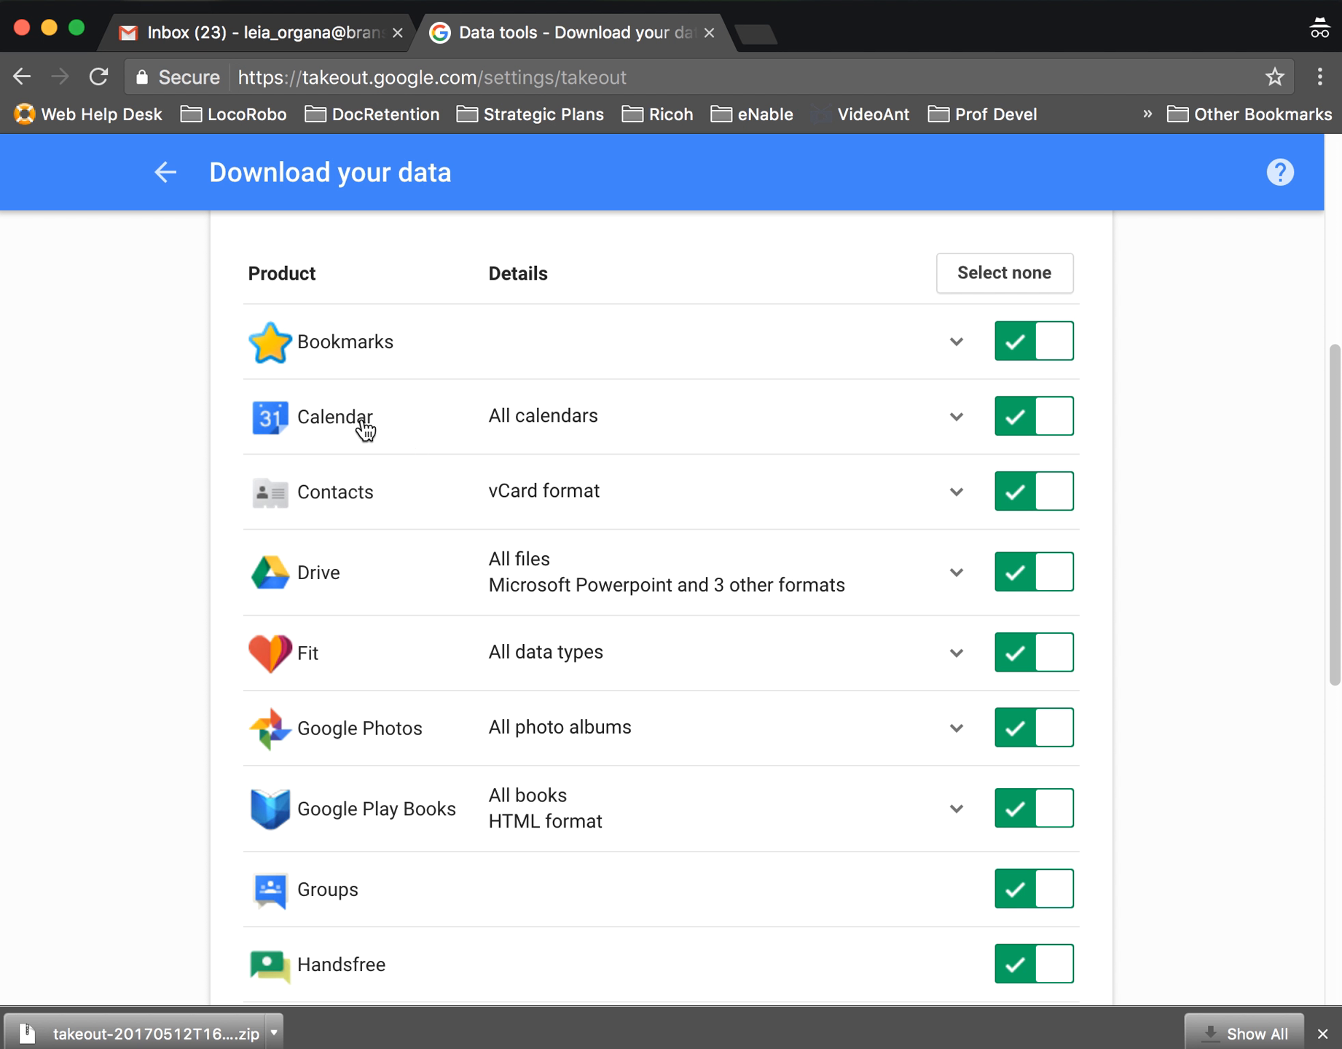
pyautogui.scroll(-3, 376, 437)
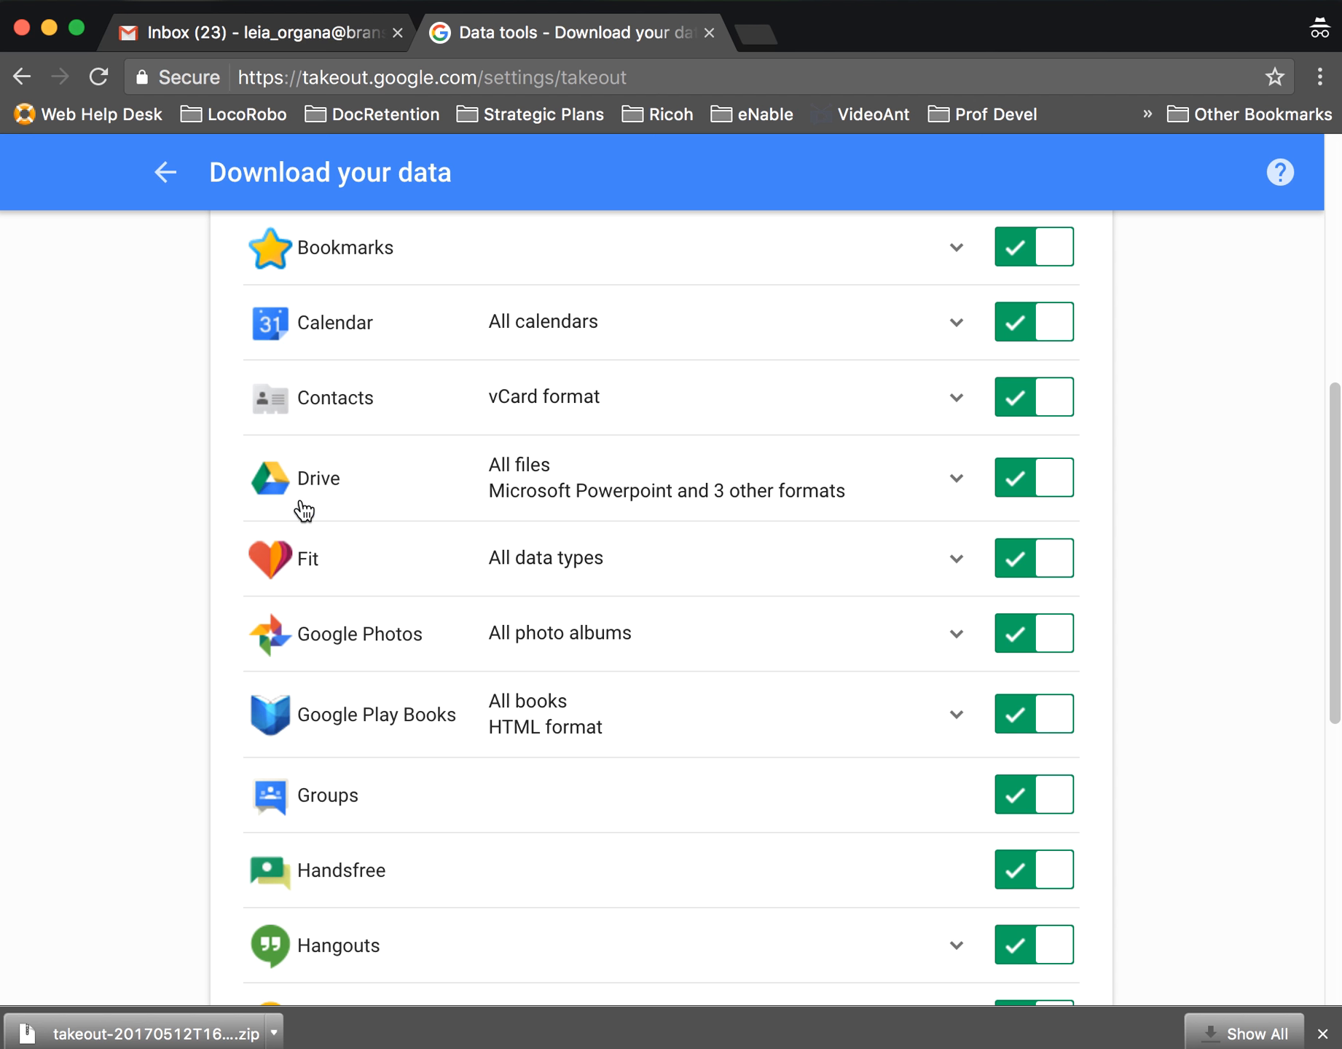
pyautogui.scroll(-3, 364, 641)
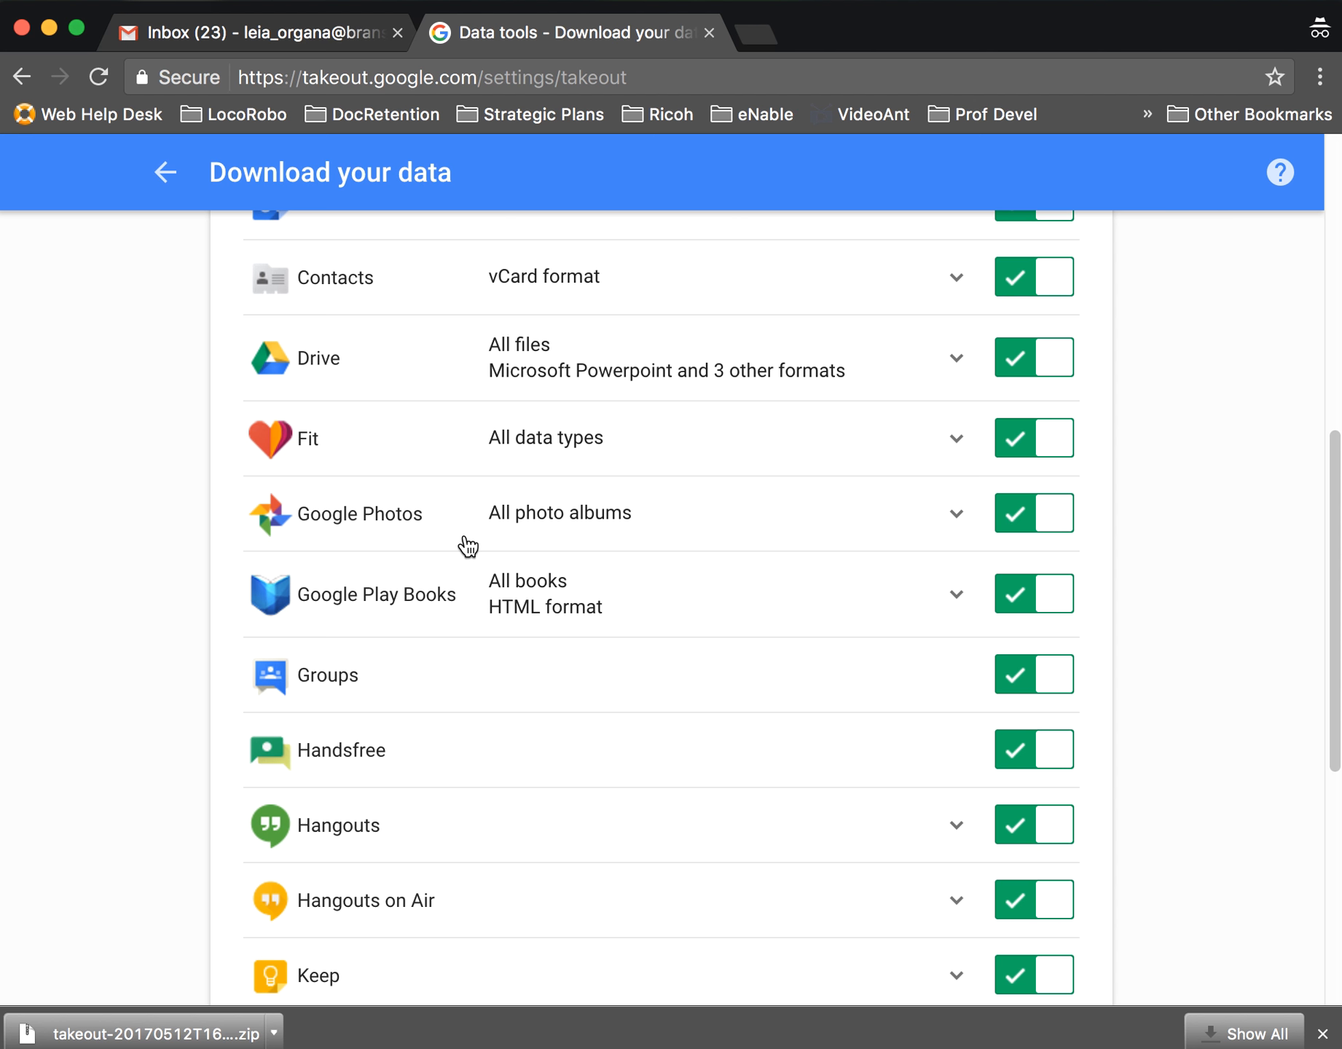
pyautogui.scroll(5, 376, 529)
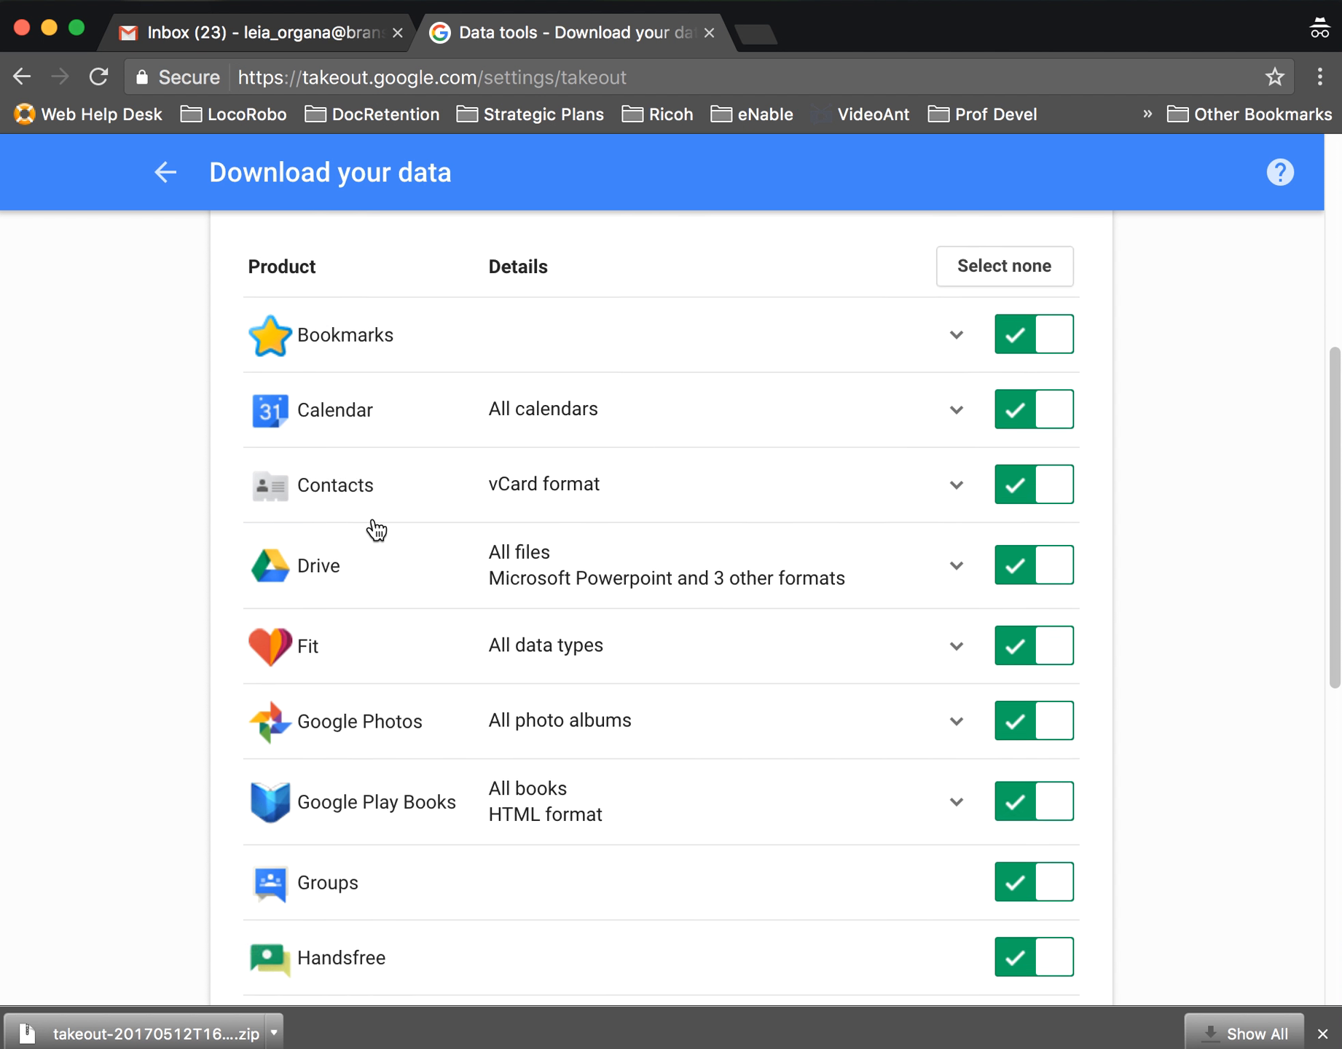
pyautogui.scroll(-5, 409, 618)
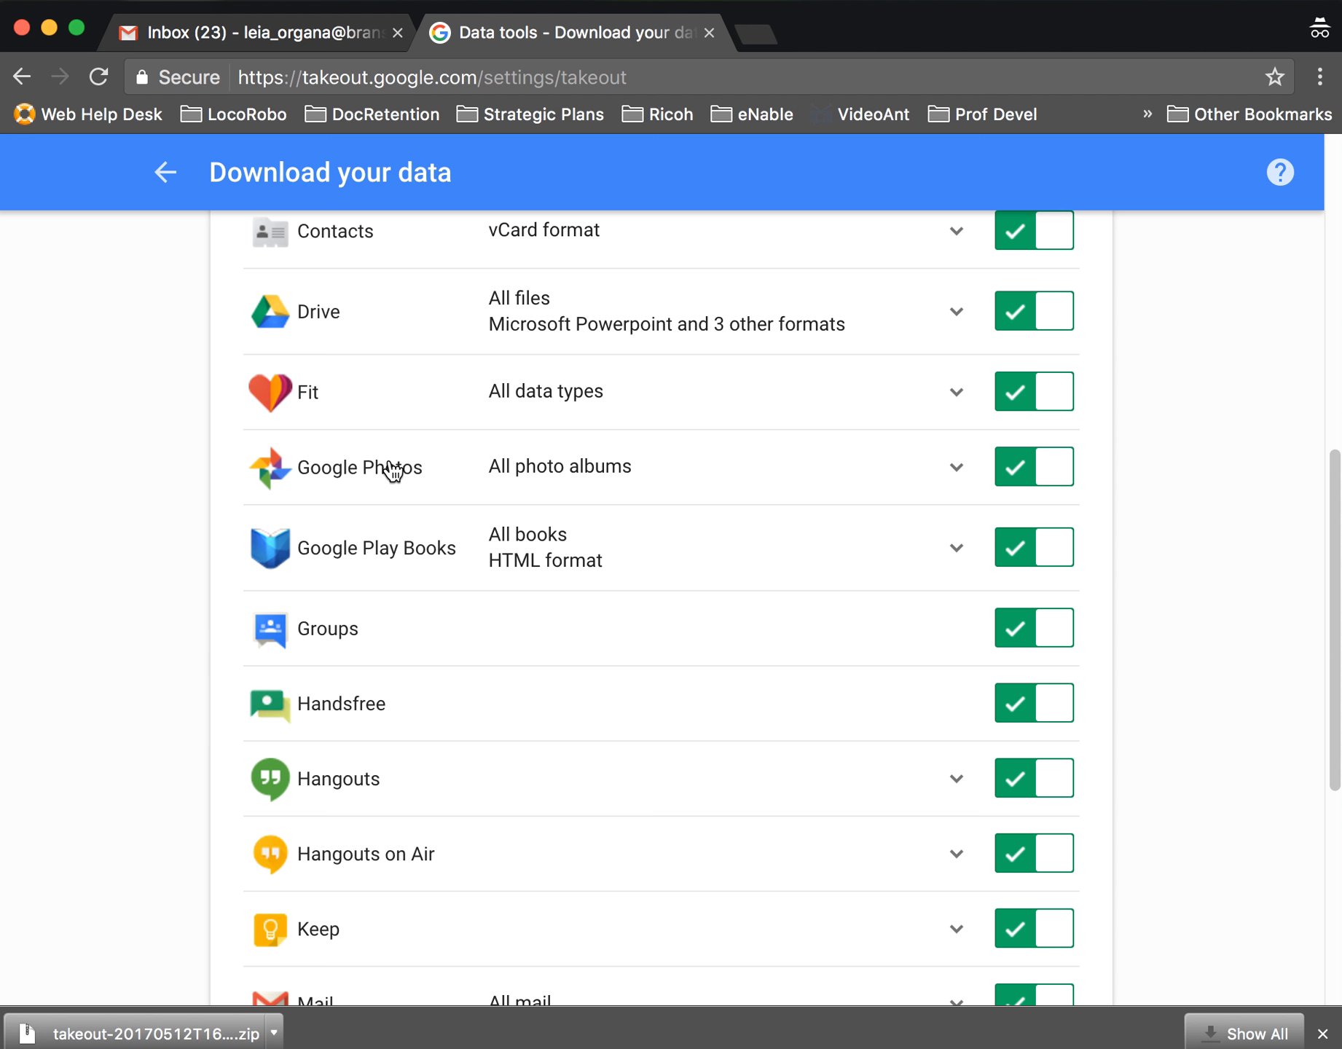
pyautogui.scroll(-5, 391, 470)
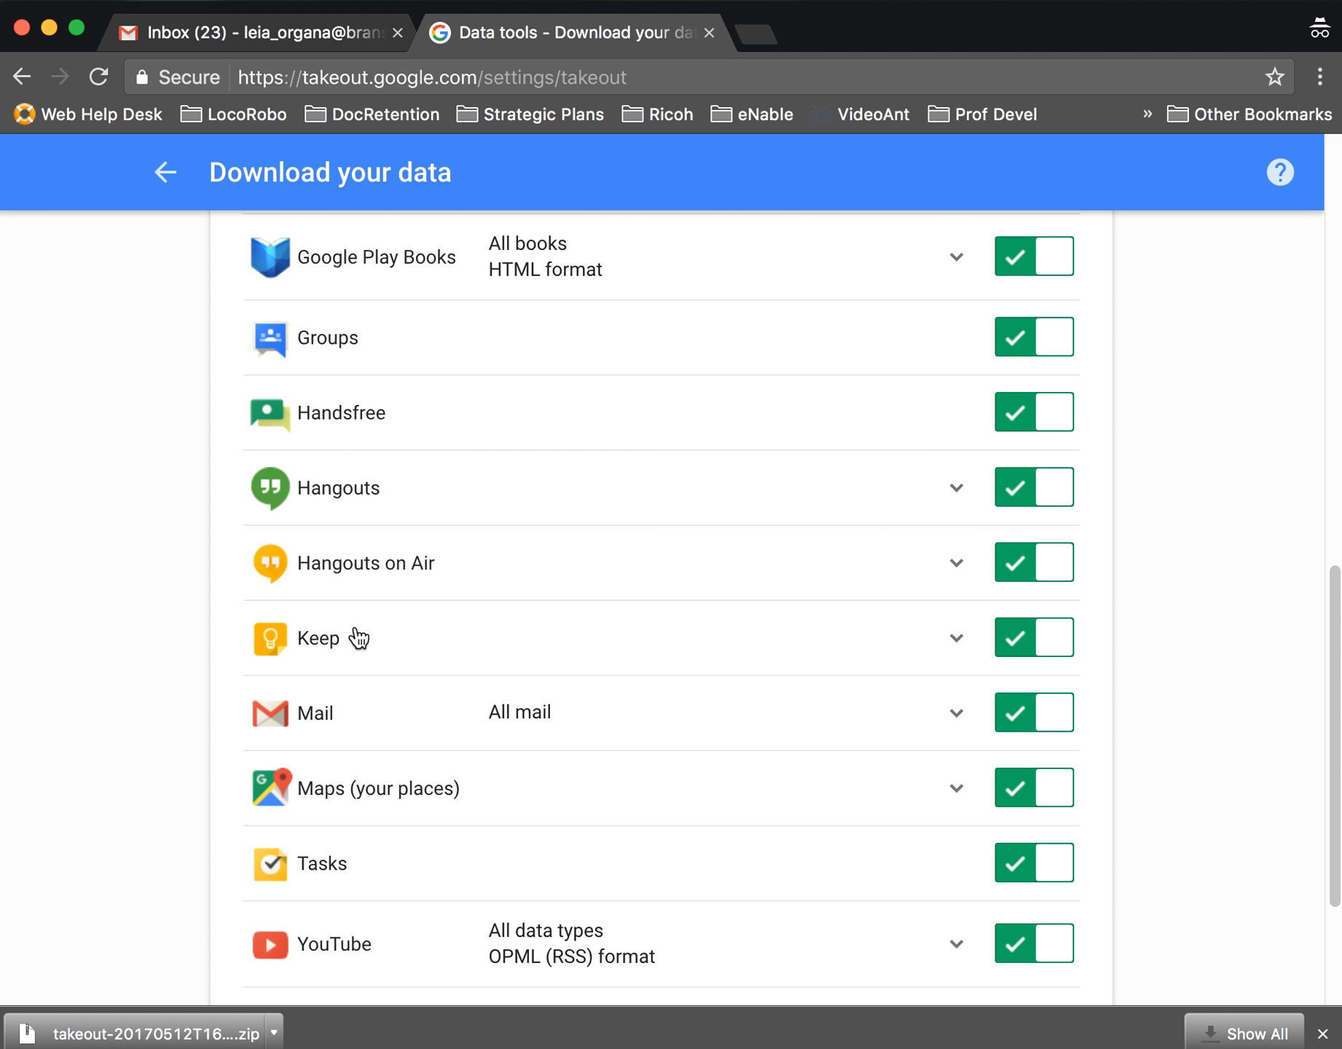
pyautogui.scroll(-3, 393, 560)
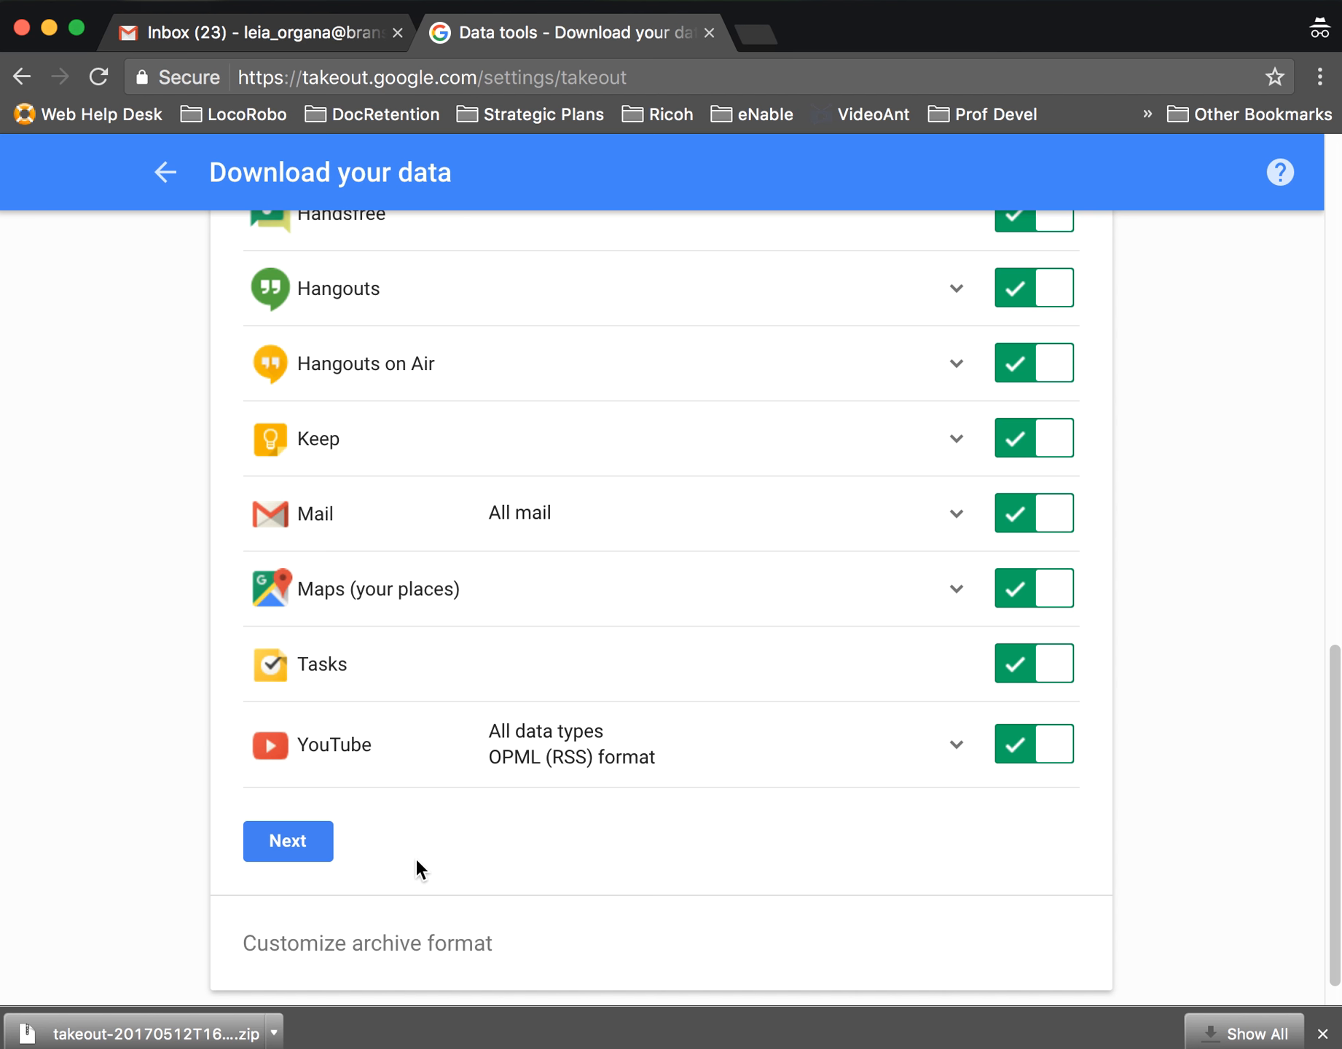
# Exclude Hangouts on Air from the archive and include it again
pyautogui.scroll(2, 416, 860)
pyautogui.click(1053, 548)
pyautogui.click(1003, 539)
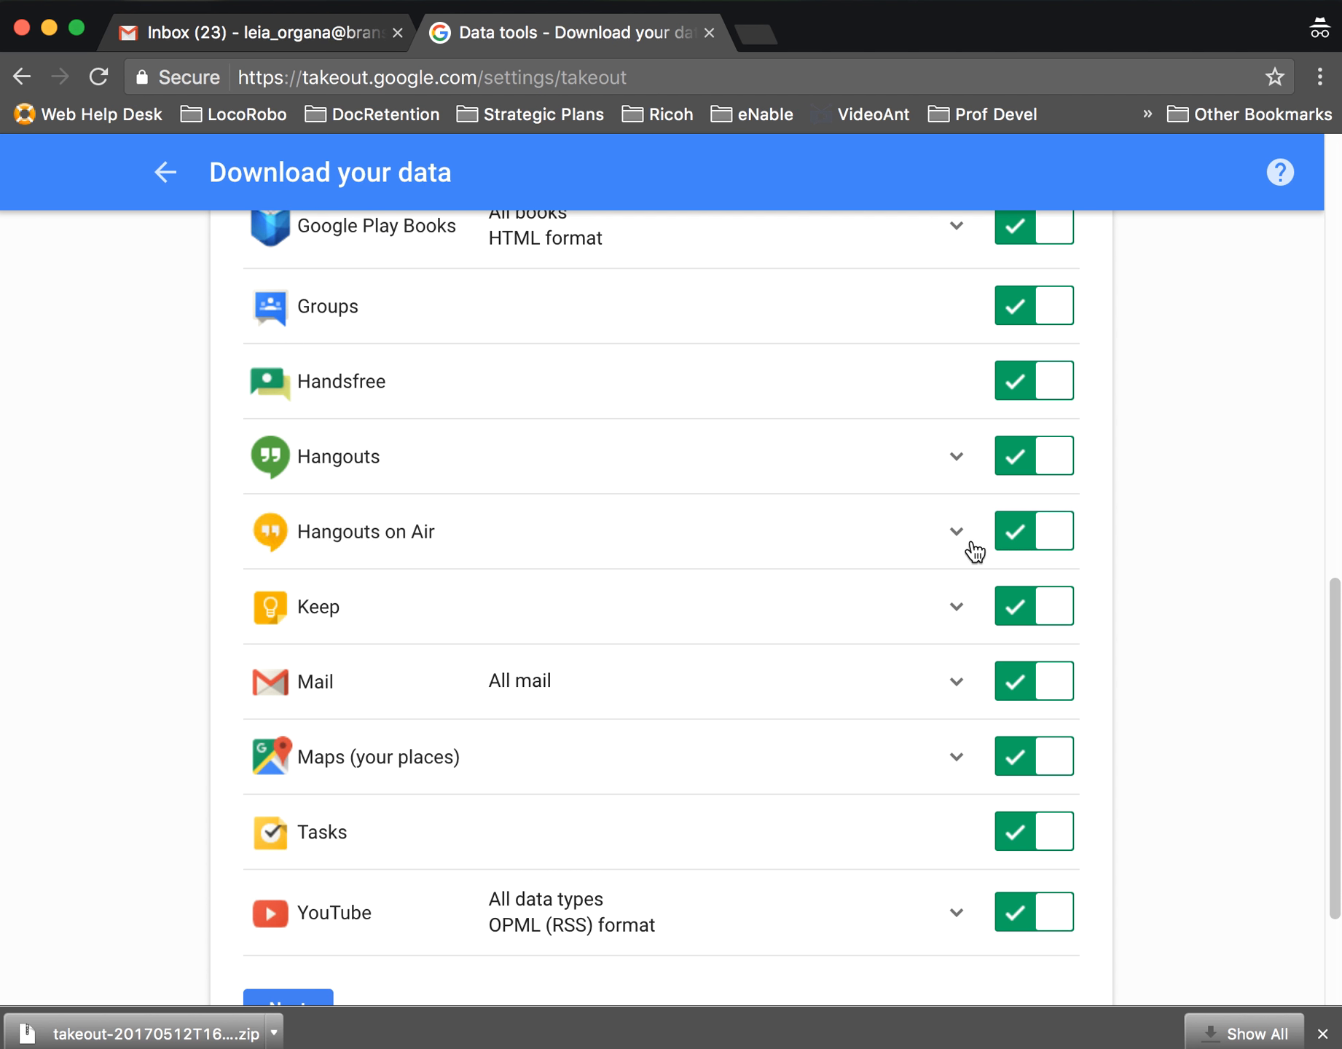
# Examine the export options for Google Play Books and Google Photos, collapse both, and review the remaining products
pyautogui.scroll(3, 825, 542)
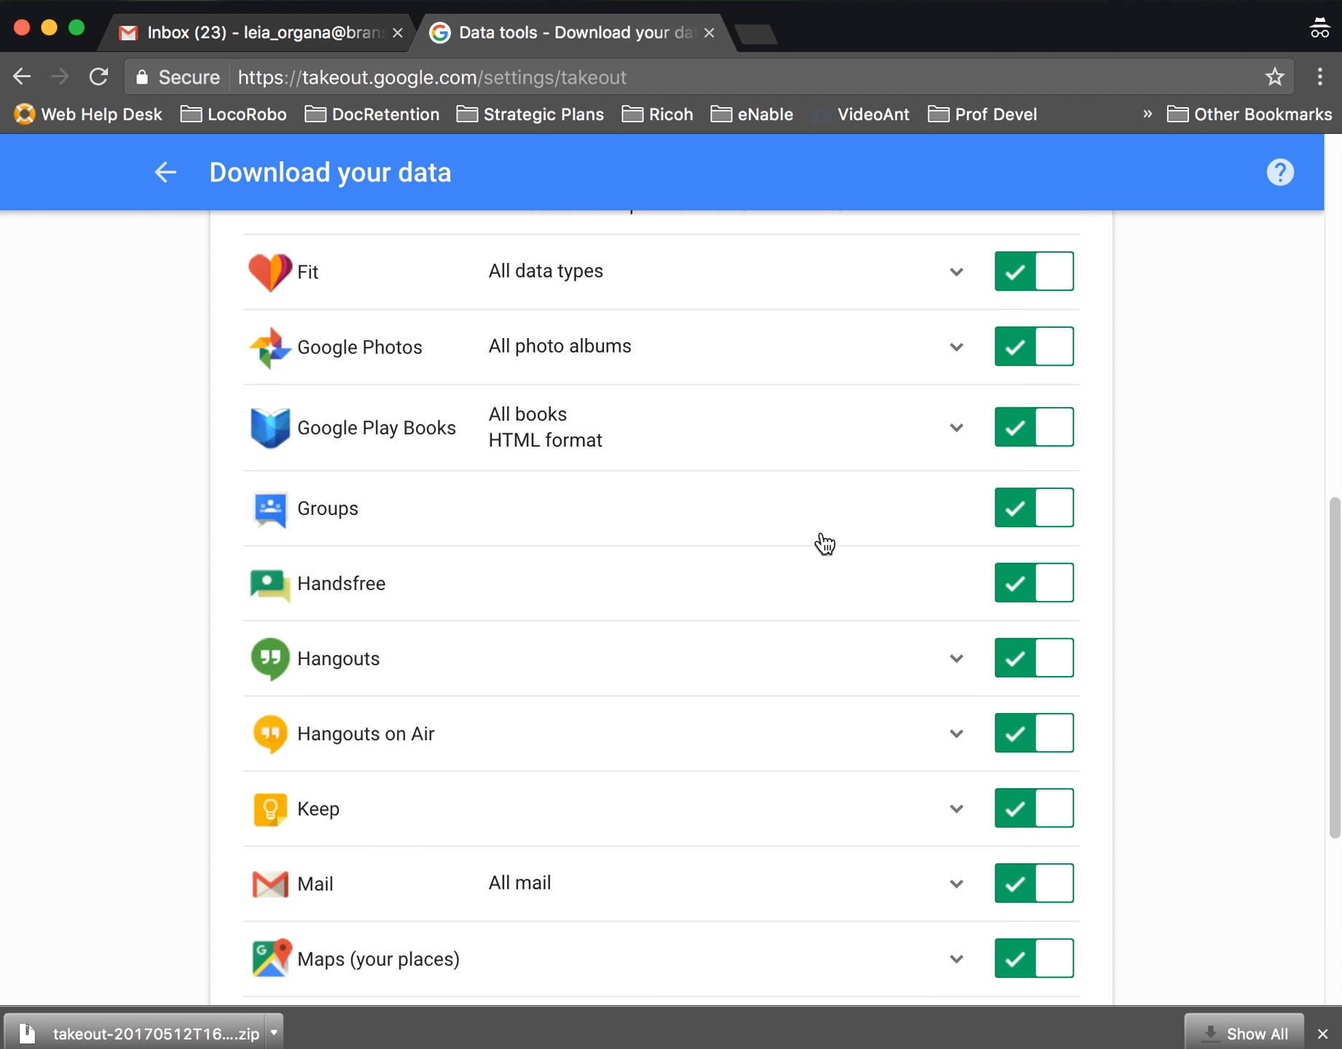
pyautogui.click(955, 446)
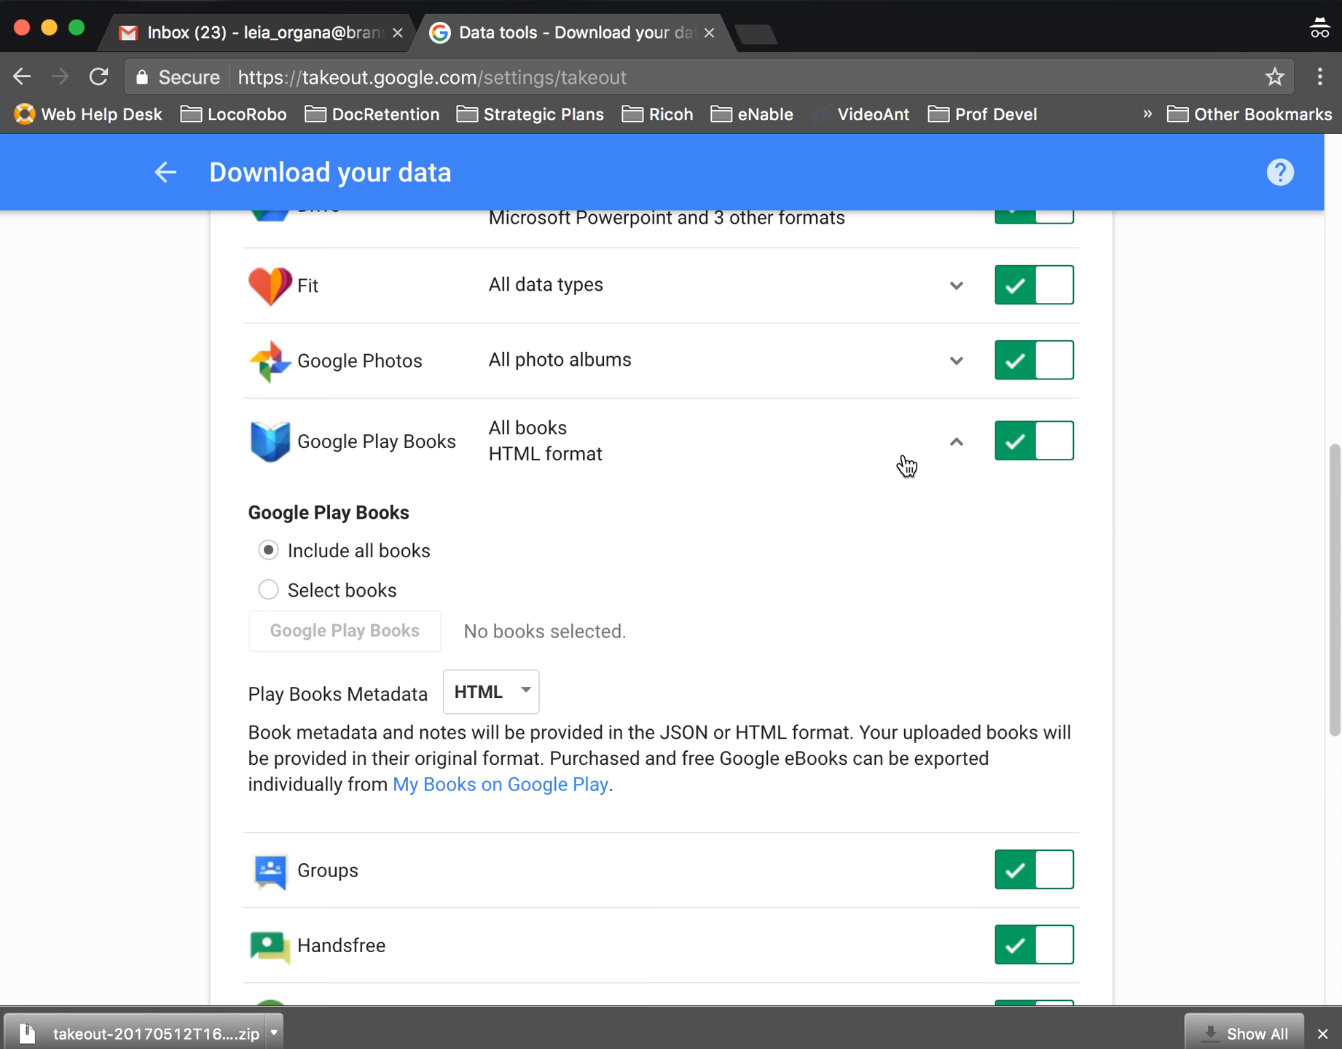
pyautogui.click(957, 444)
pyautogui.click(955, 366)
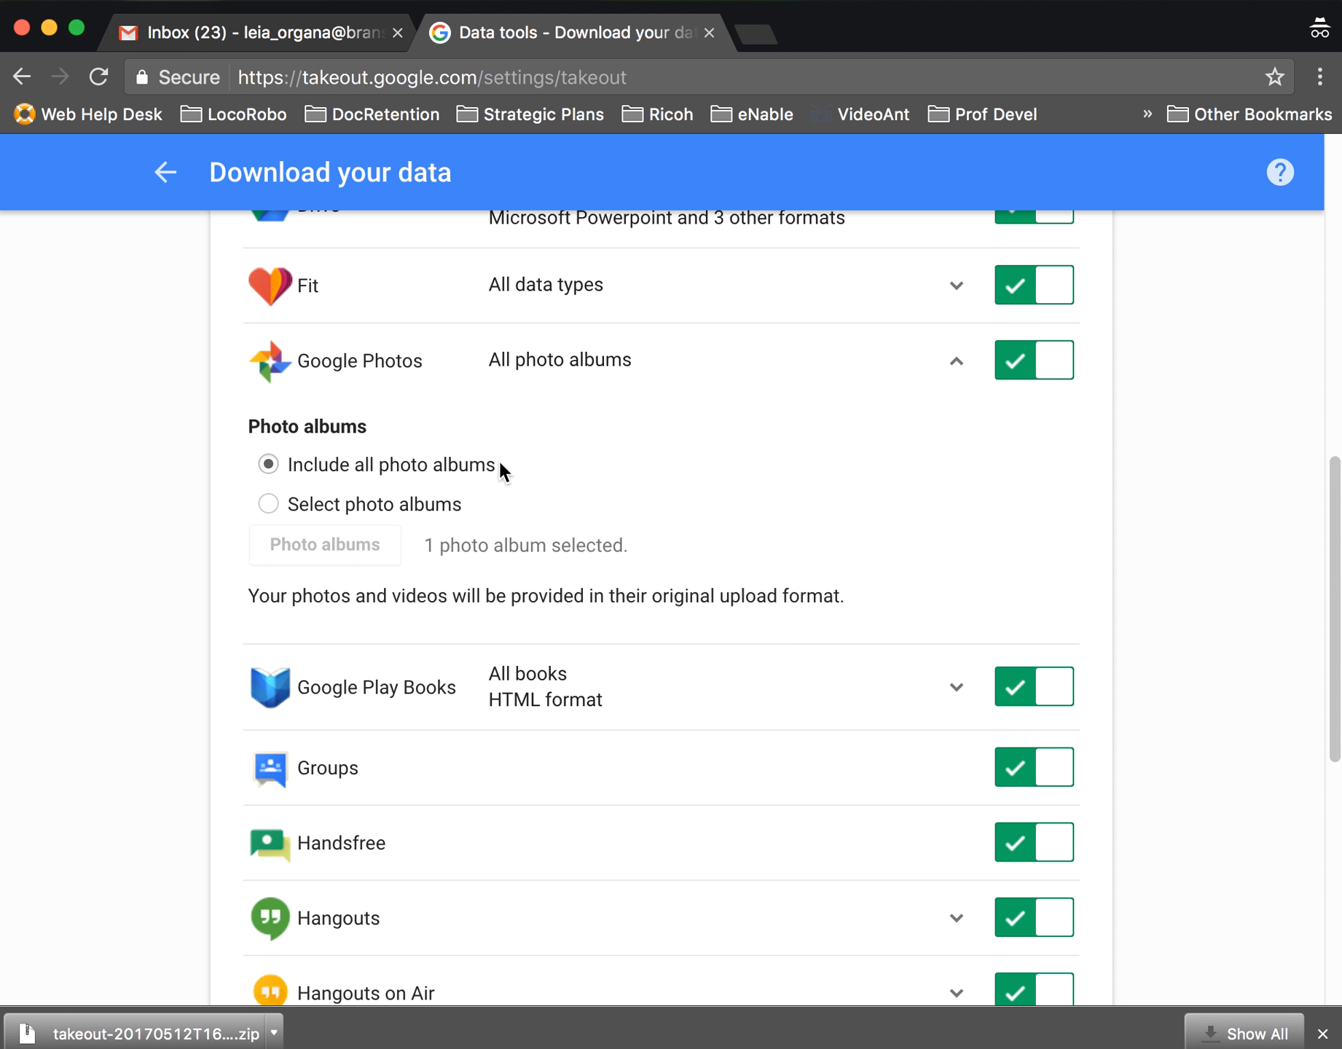
pyautogui.click(962, 367)
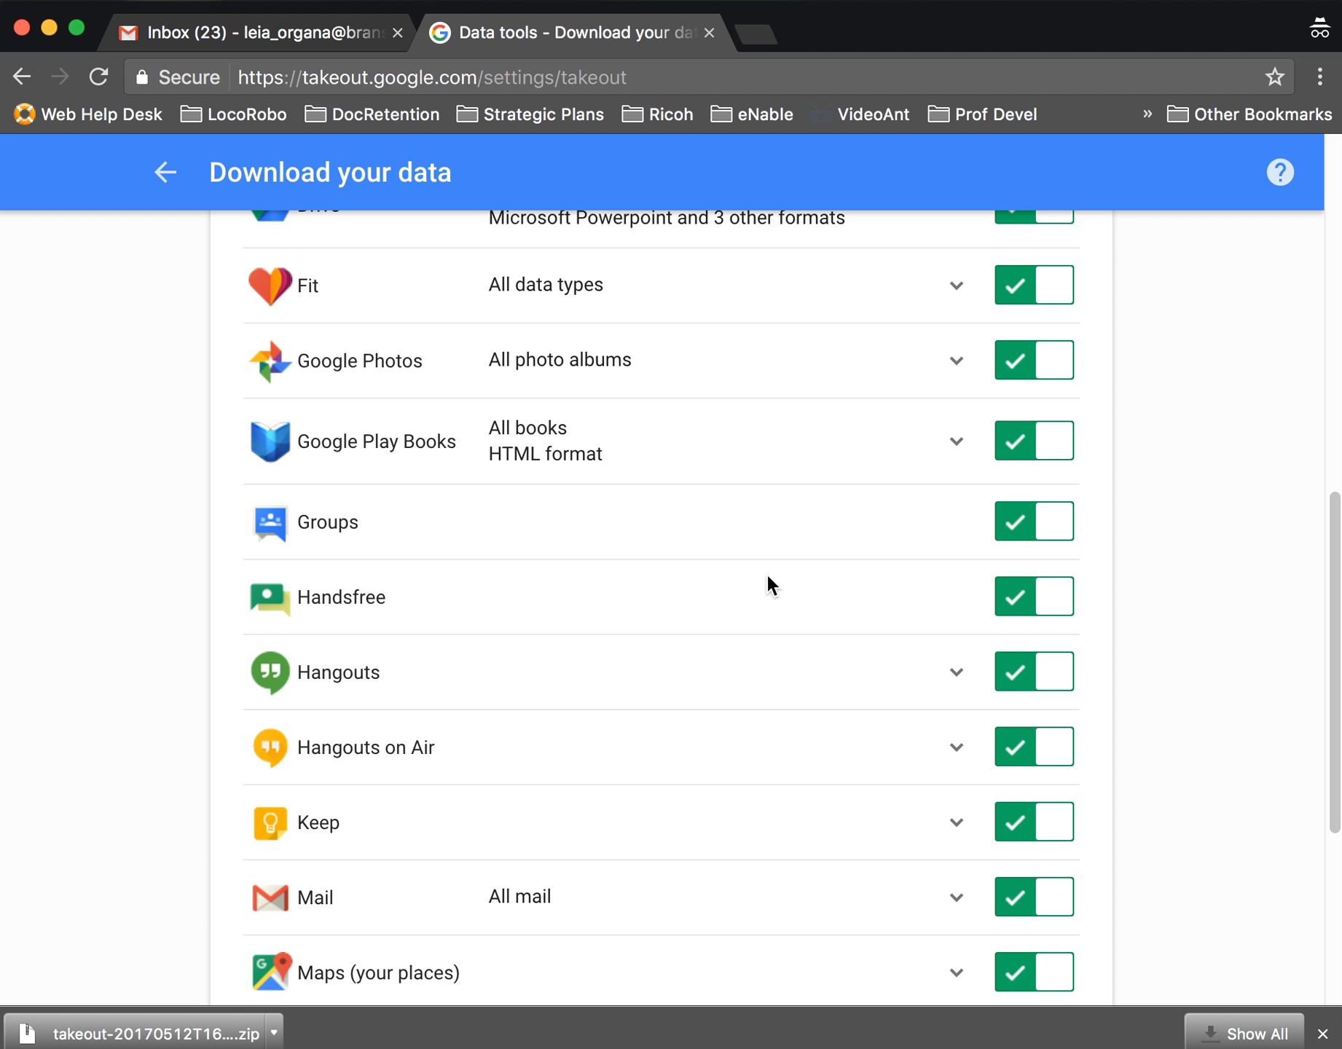
pyautogui.scroll(-6, 767, 584)
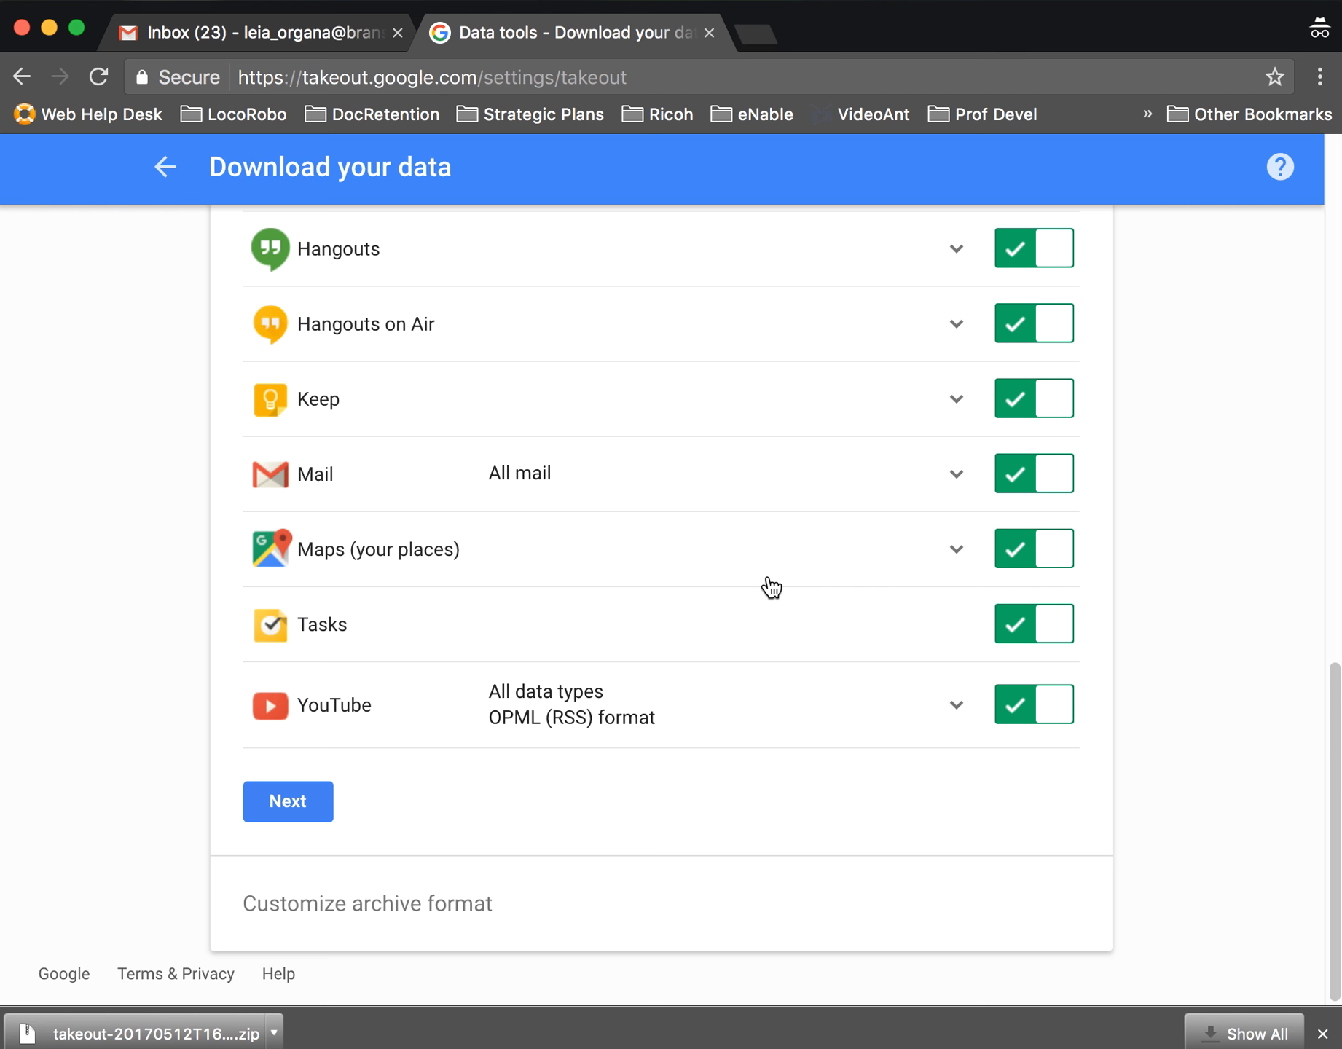
pyautogui.scroll(10, 771, 587)
pyautogui.scroll(-6, 771, 587)
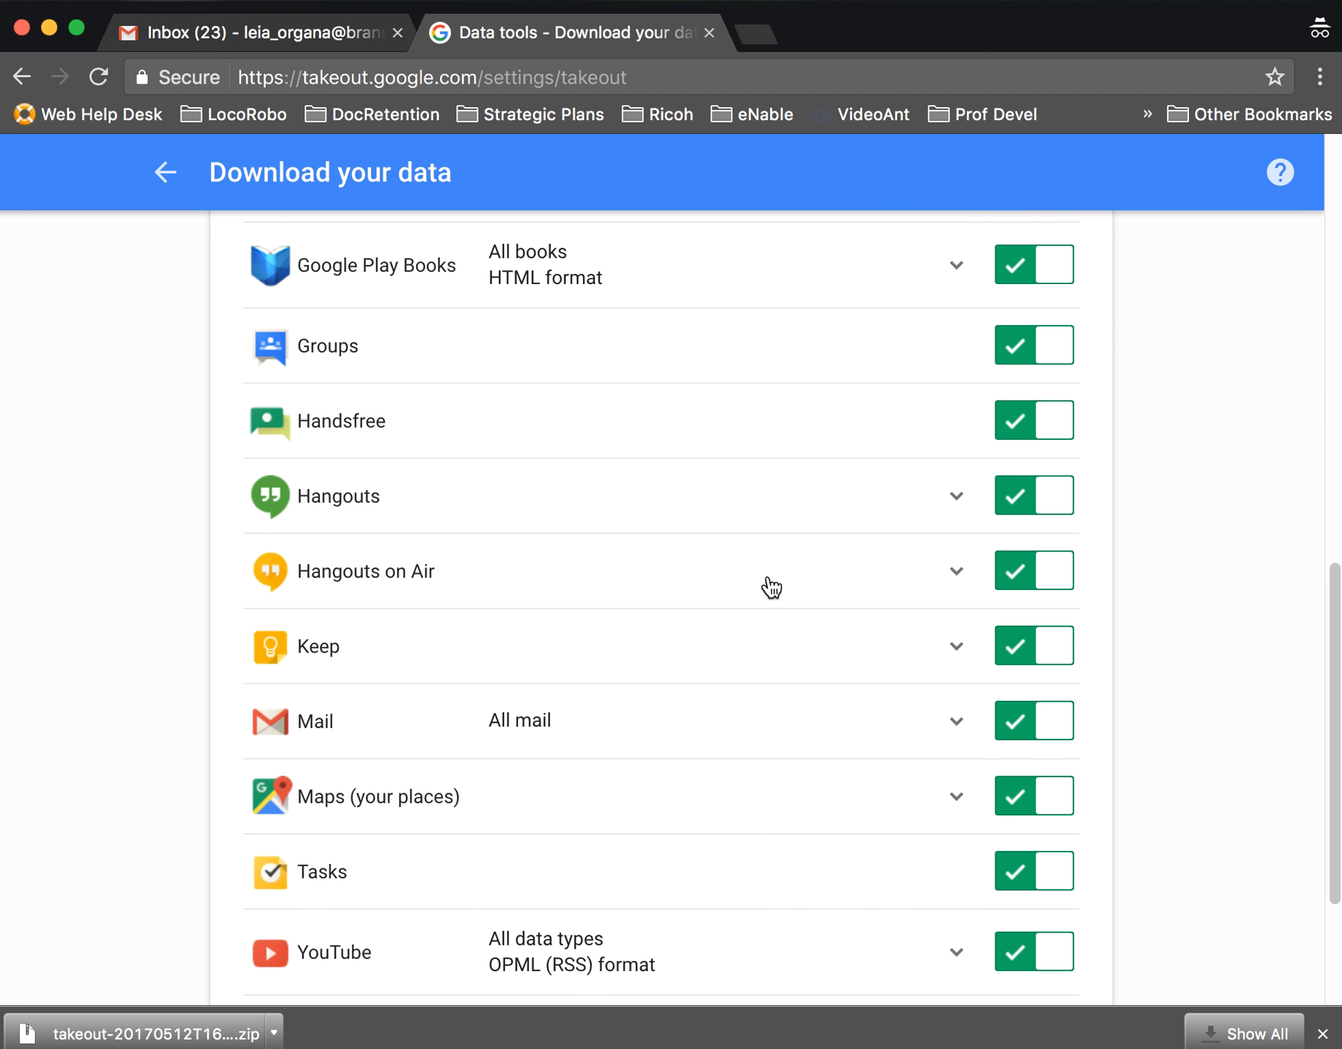
# Move the browser window off the desktop icons and place the takeout zip file and the extracted Takeout folder side by side
pyautogui.scroll(-3, 771, 587)
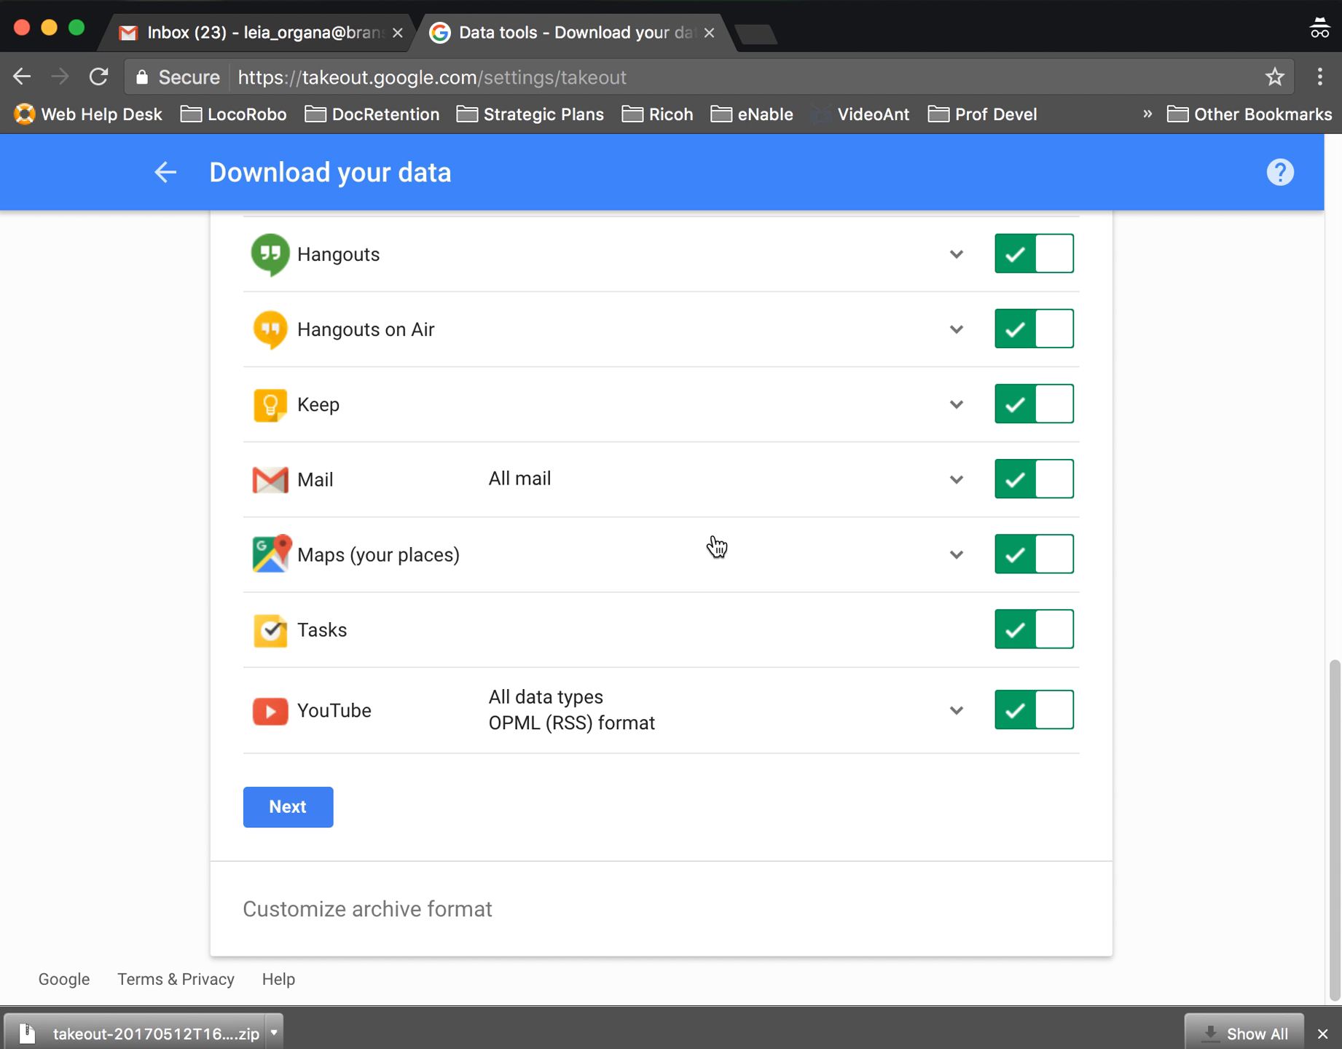
pyautogui.moveTo(1013, 29); pyautogui.dragTo(666, 413)
pyautogui.moveTo(1277, 171); pyautogui.dragTo(904, 115)
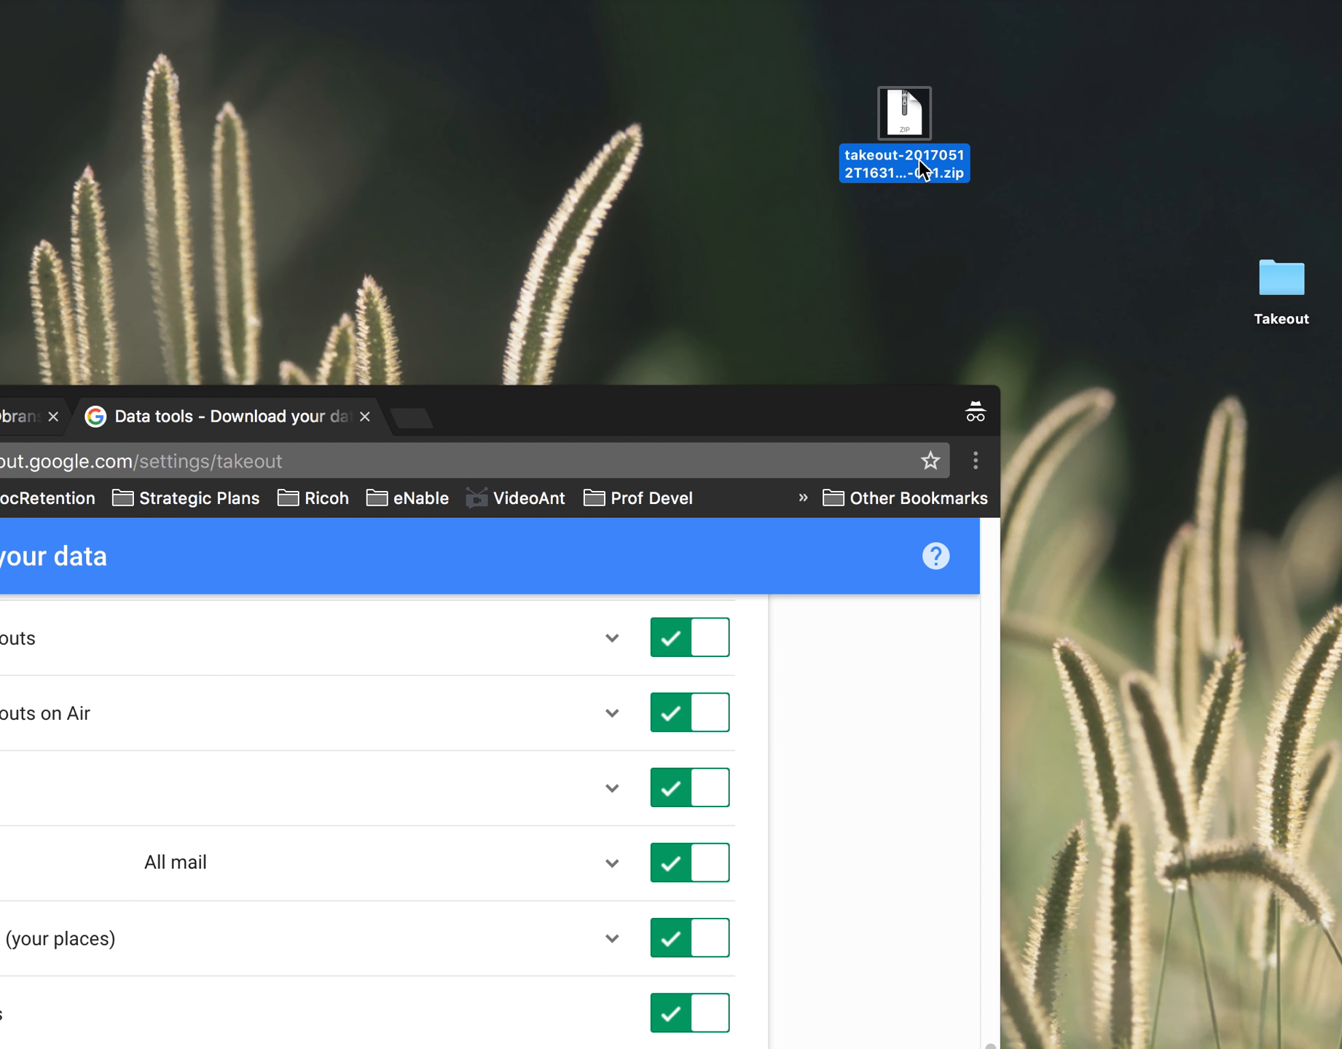
pyautogui.moveTo(1281, 280); pyautogui.dragTo(1057, 113)
# Open the Takeout folder from the desktop in Finder and arrange its window clear of the browser window
pyautogui.doubleClick(1054, 102)
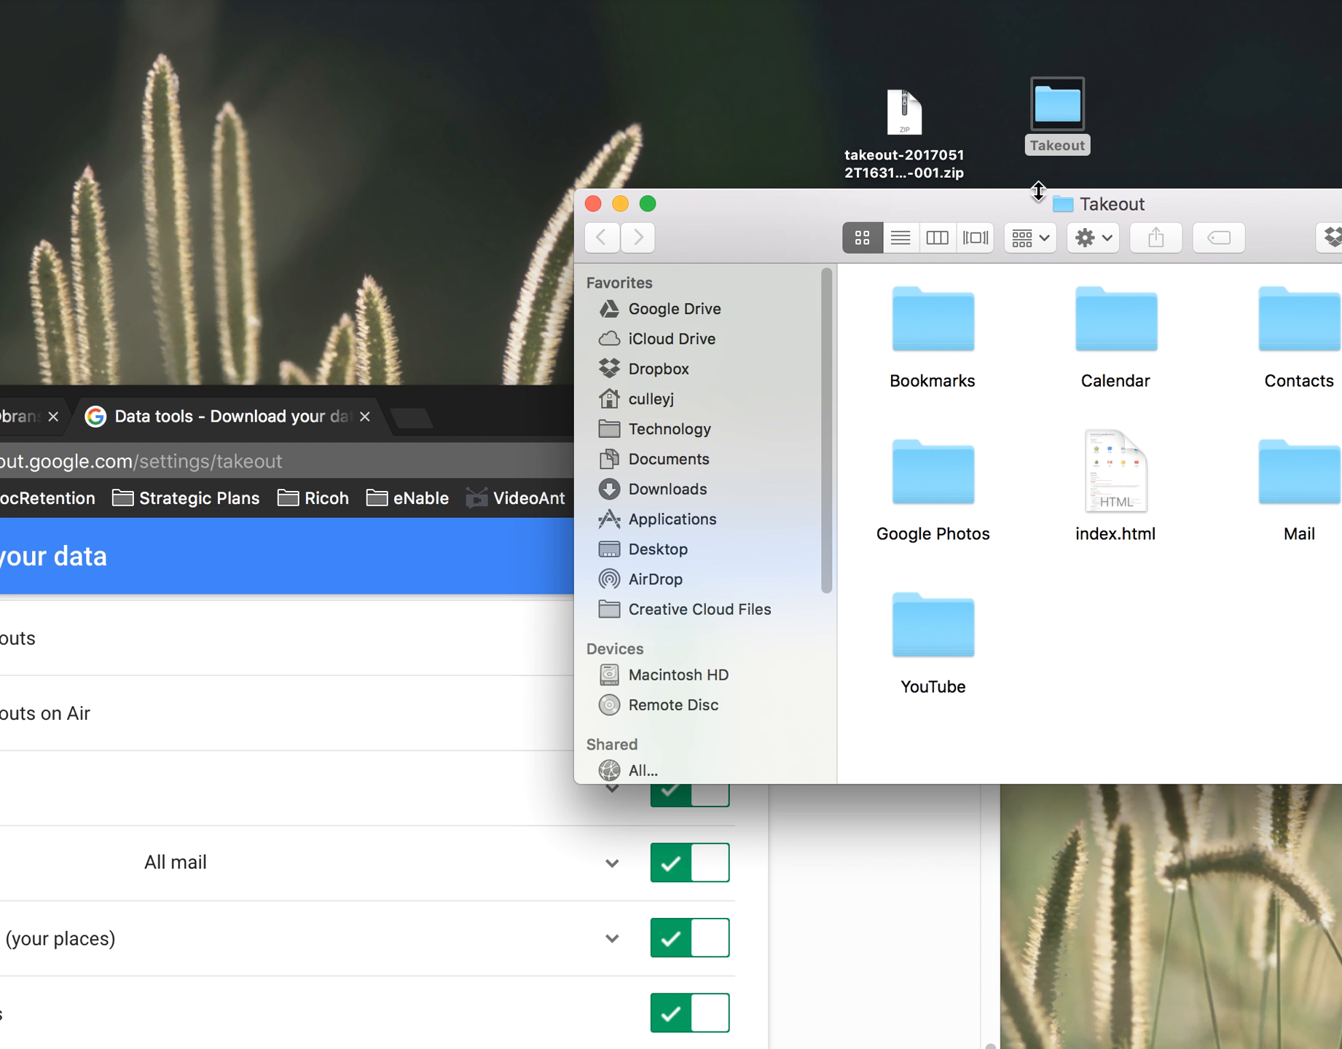
pyautogui.moveTo(1030, 189); pyautogui.dragTo(579, 190)
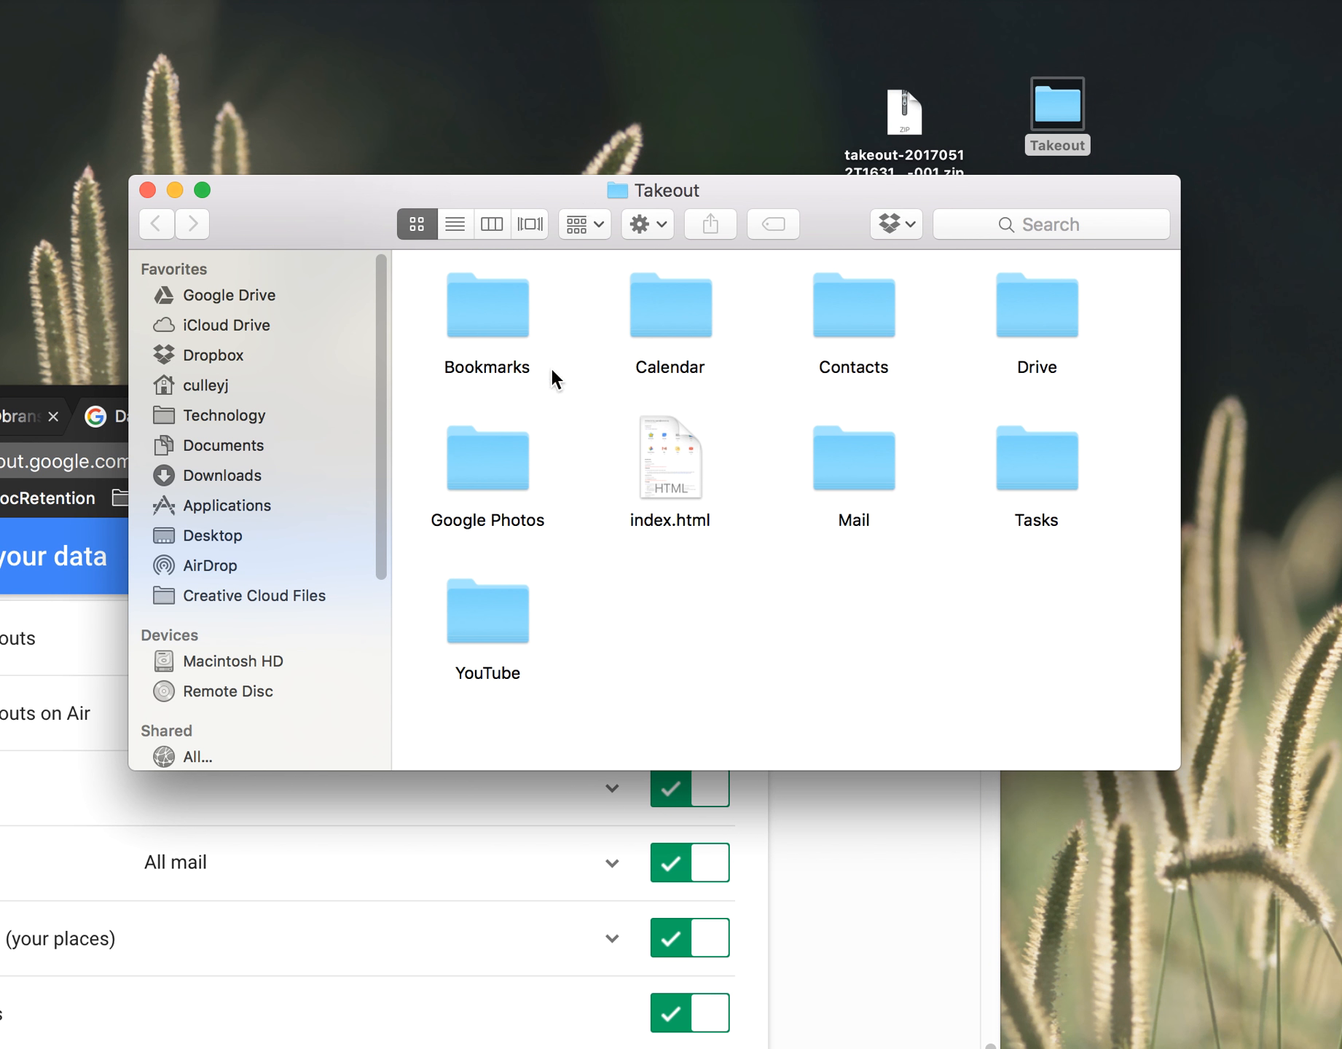
pyautogui.moveTo(59, 395); pyautogui.dragTo(390, 905)
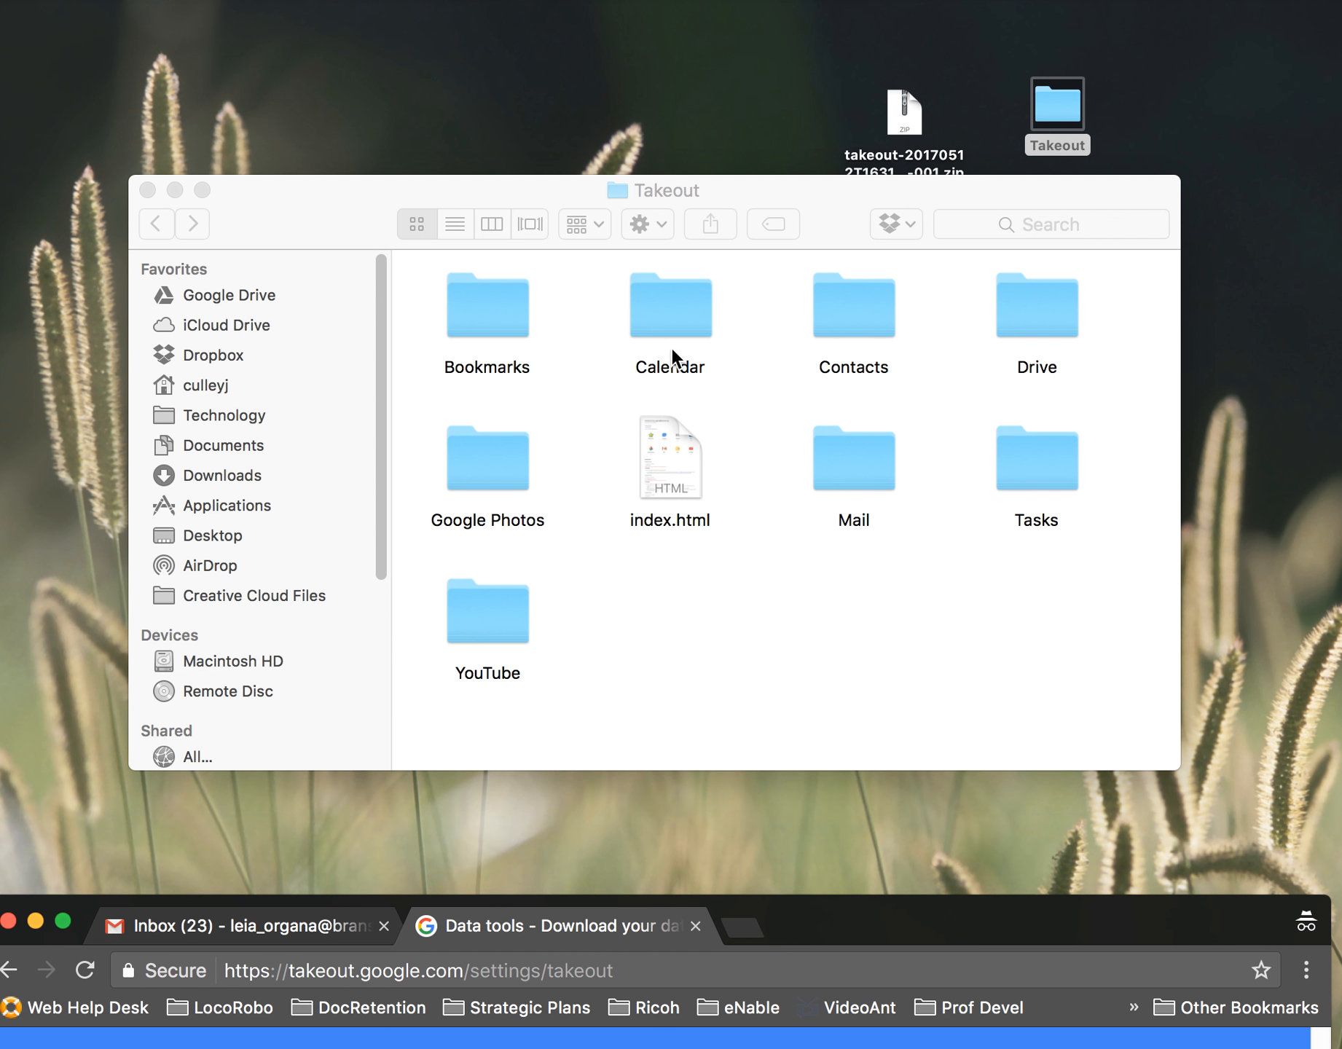
# Open the archive's index.html overview and view the export details for Google Photos and Mail
pyautogui.click(670, 442)
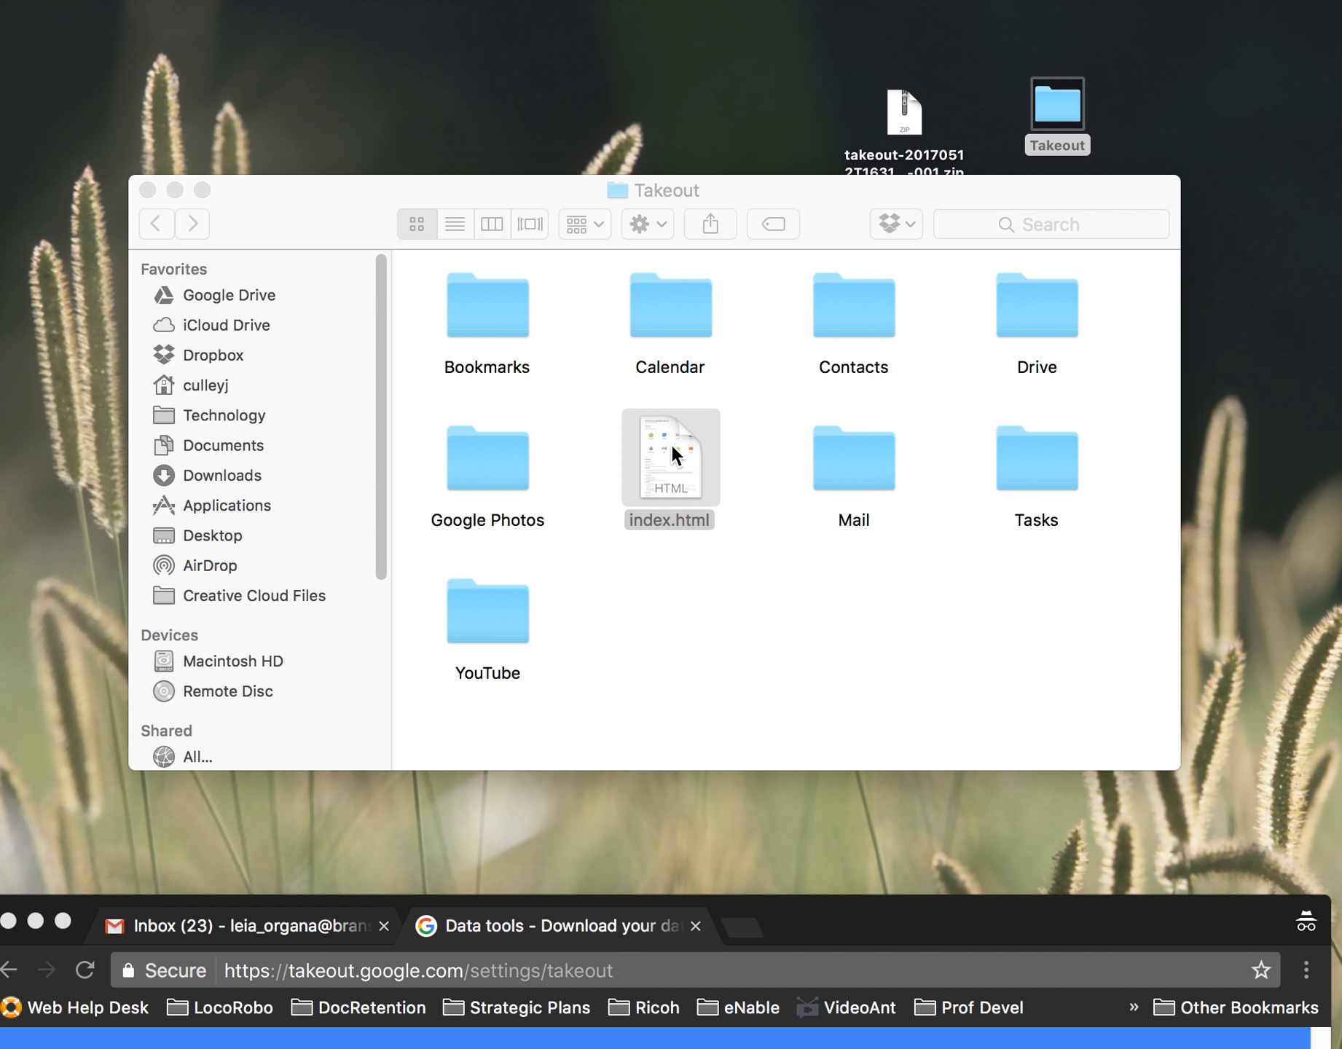
pyautogui.doubleClick(670, 442)
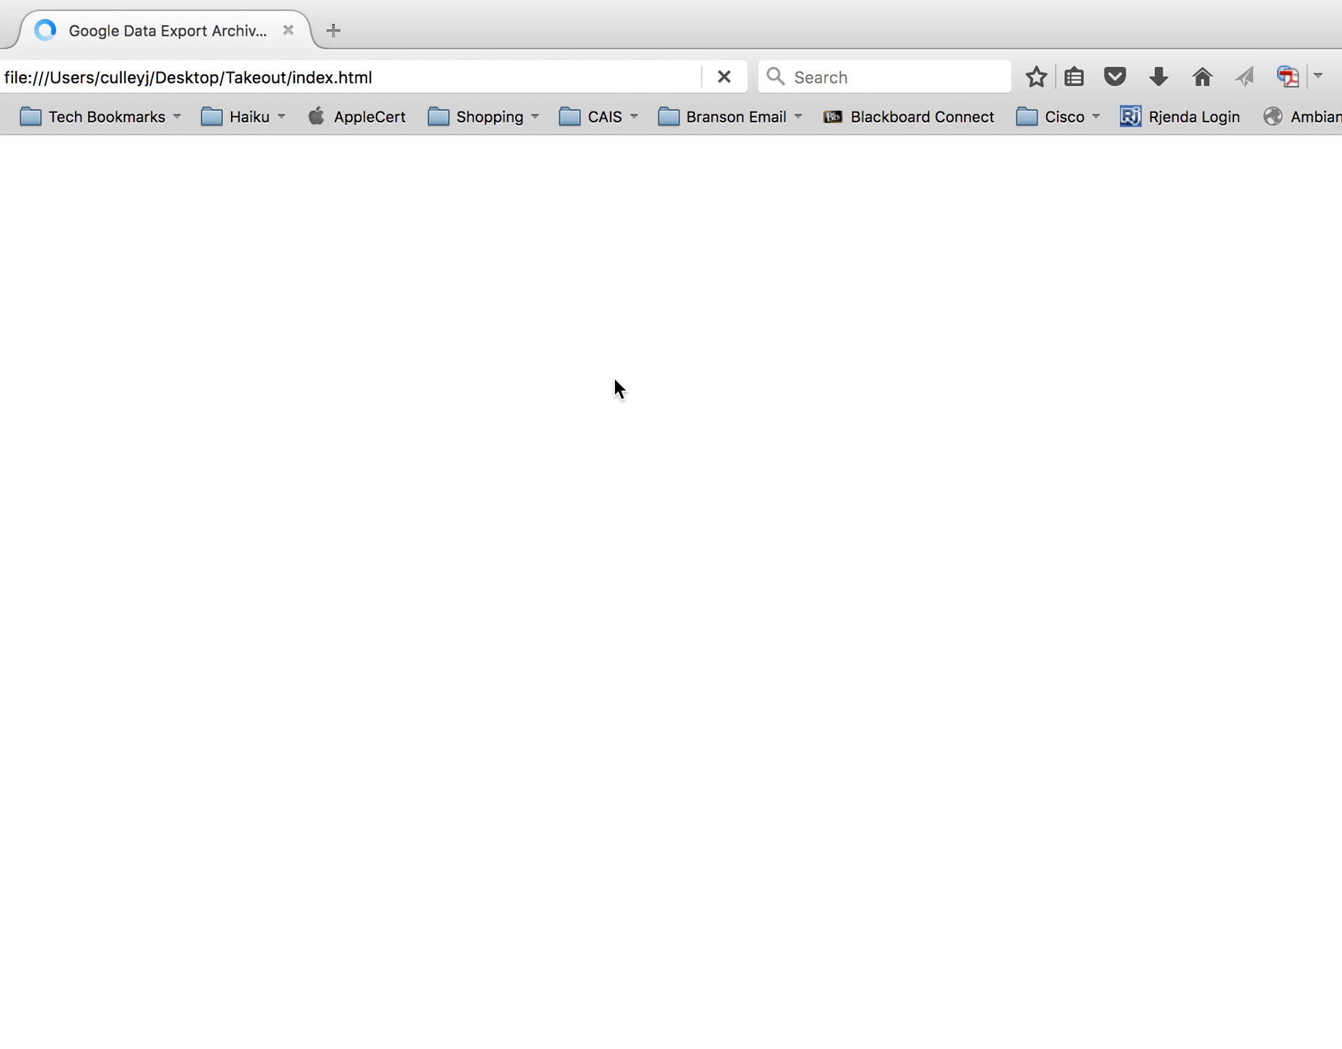
pyautogui.moveTo(476, 15)
pyautogui.mouseDown()
pyautogui.moveTo(494, 30)
pyautogui.moveTo(449, 18)
pyautogui.mouseUp()
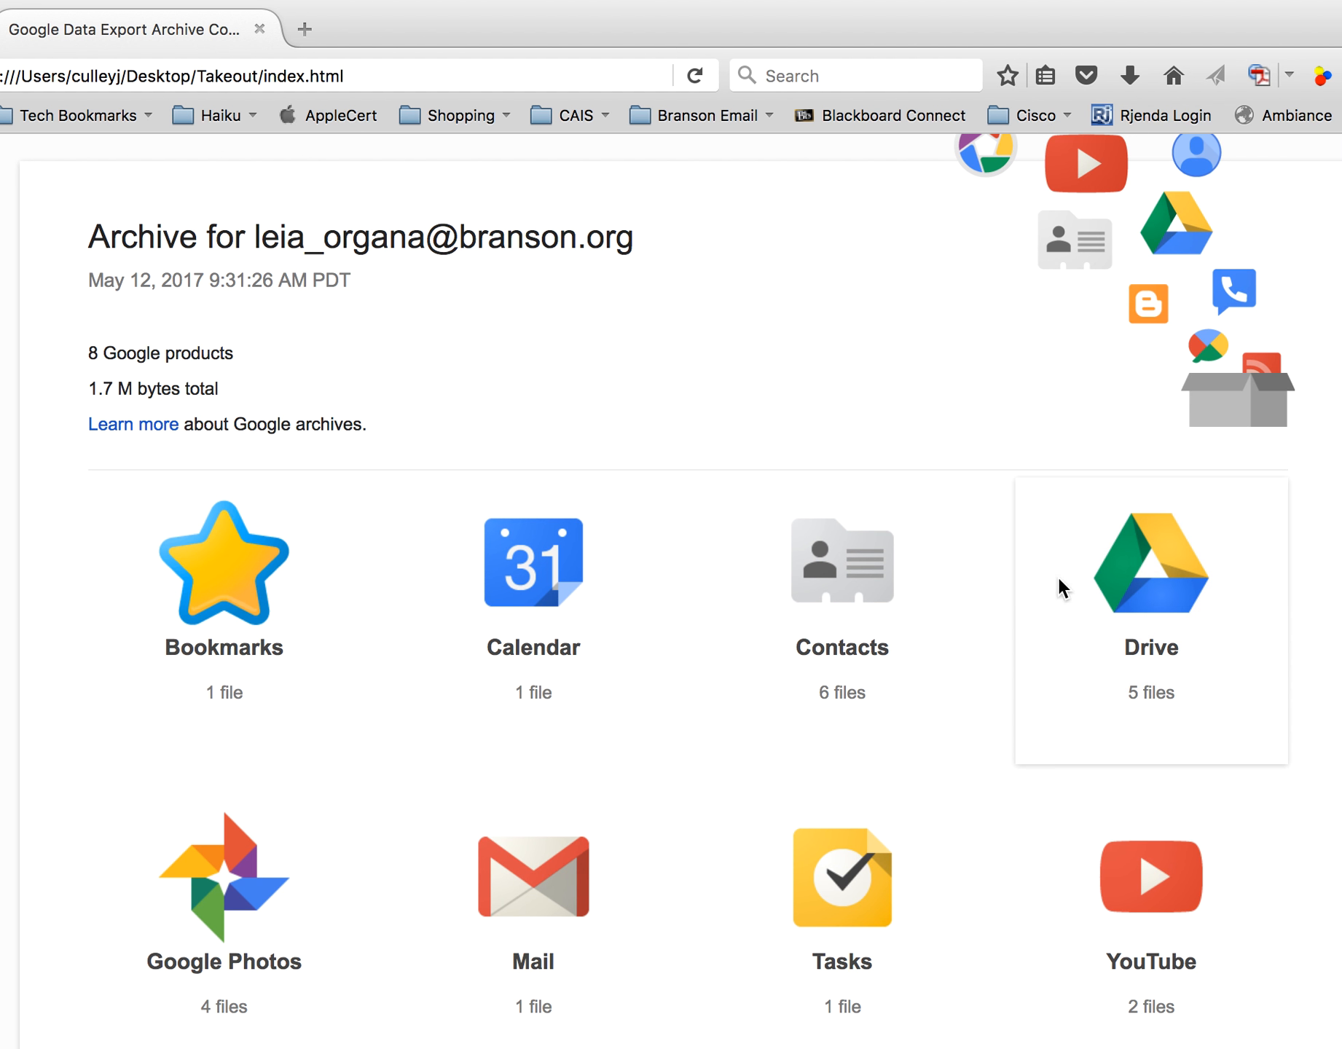
pyautogui.scroll(-2, 588, 719)
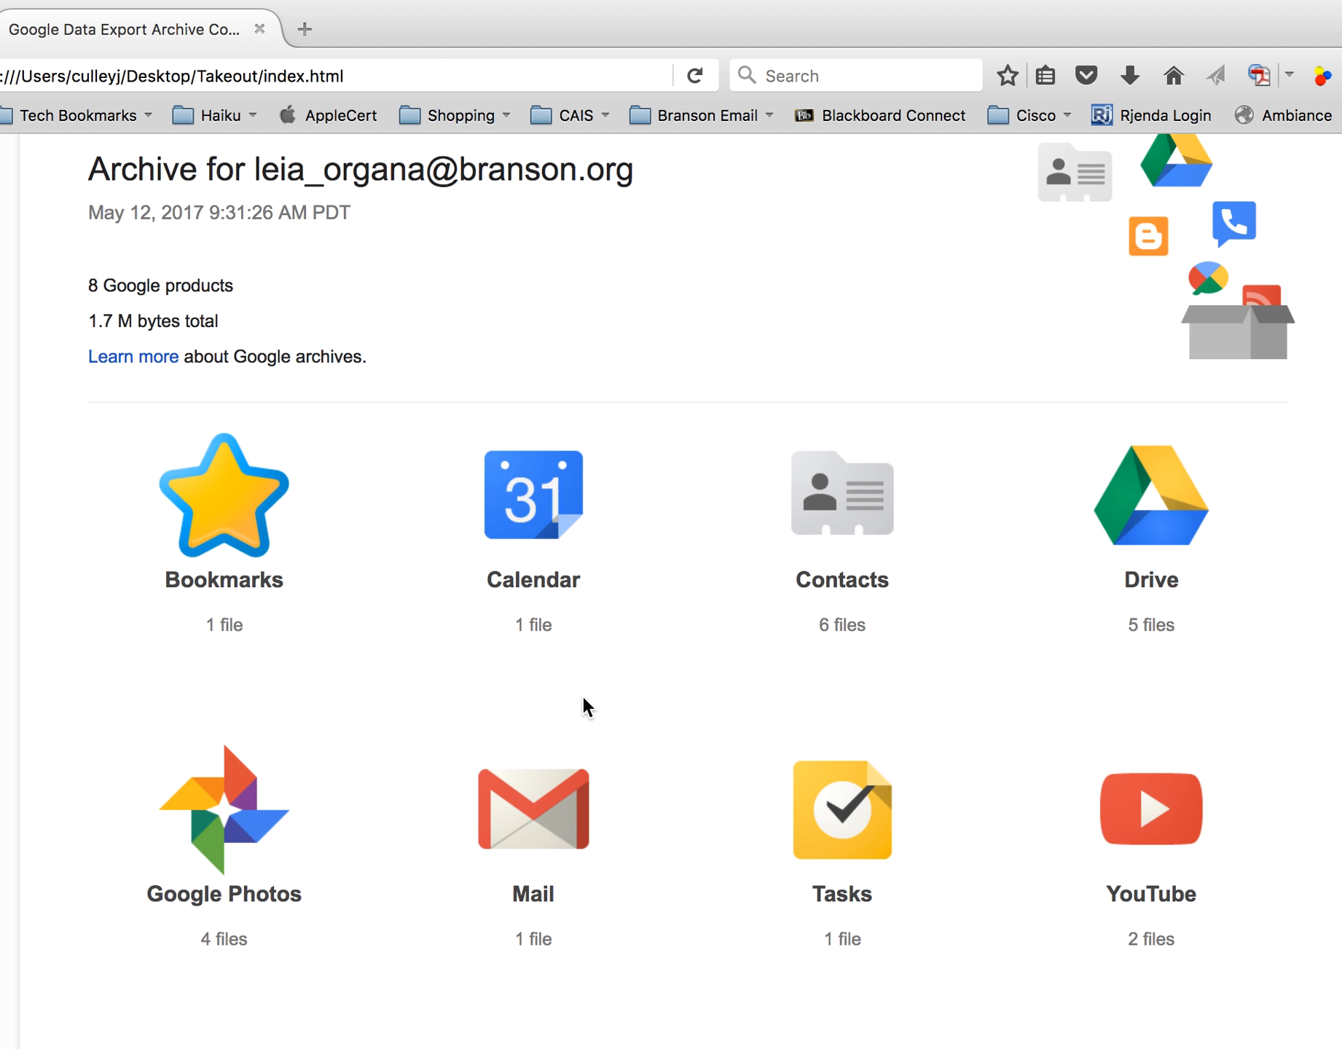
pyautogui.click(218, 801)
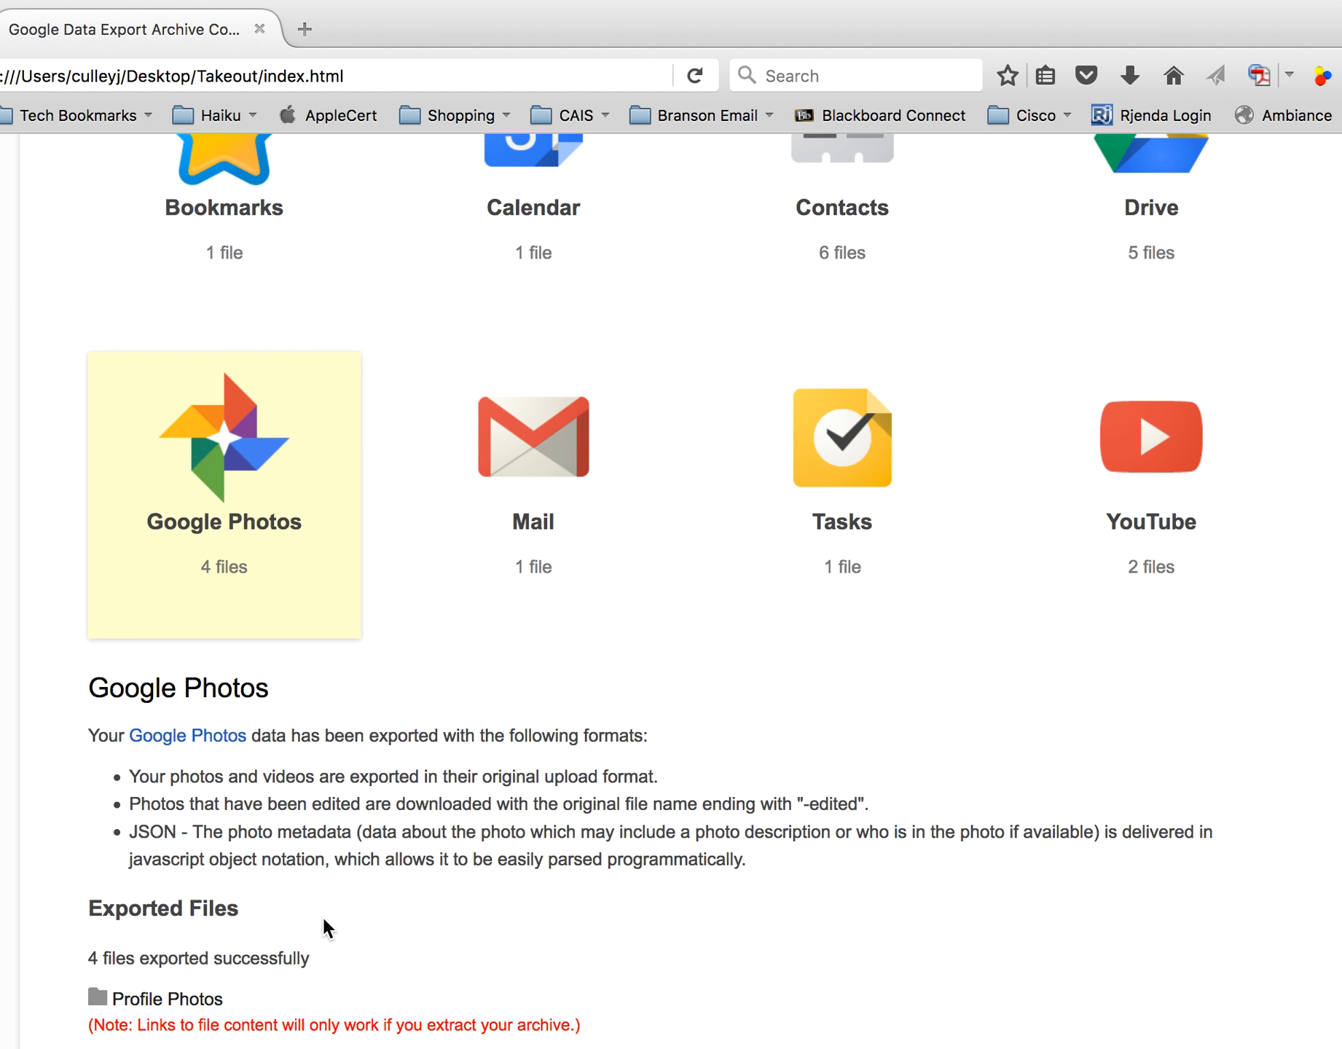
pyautogui.click(566, 421)
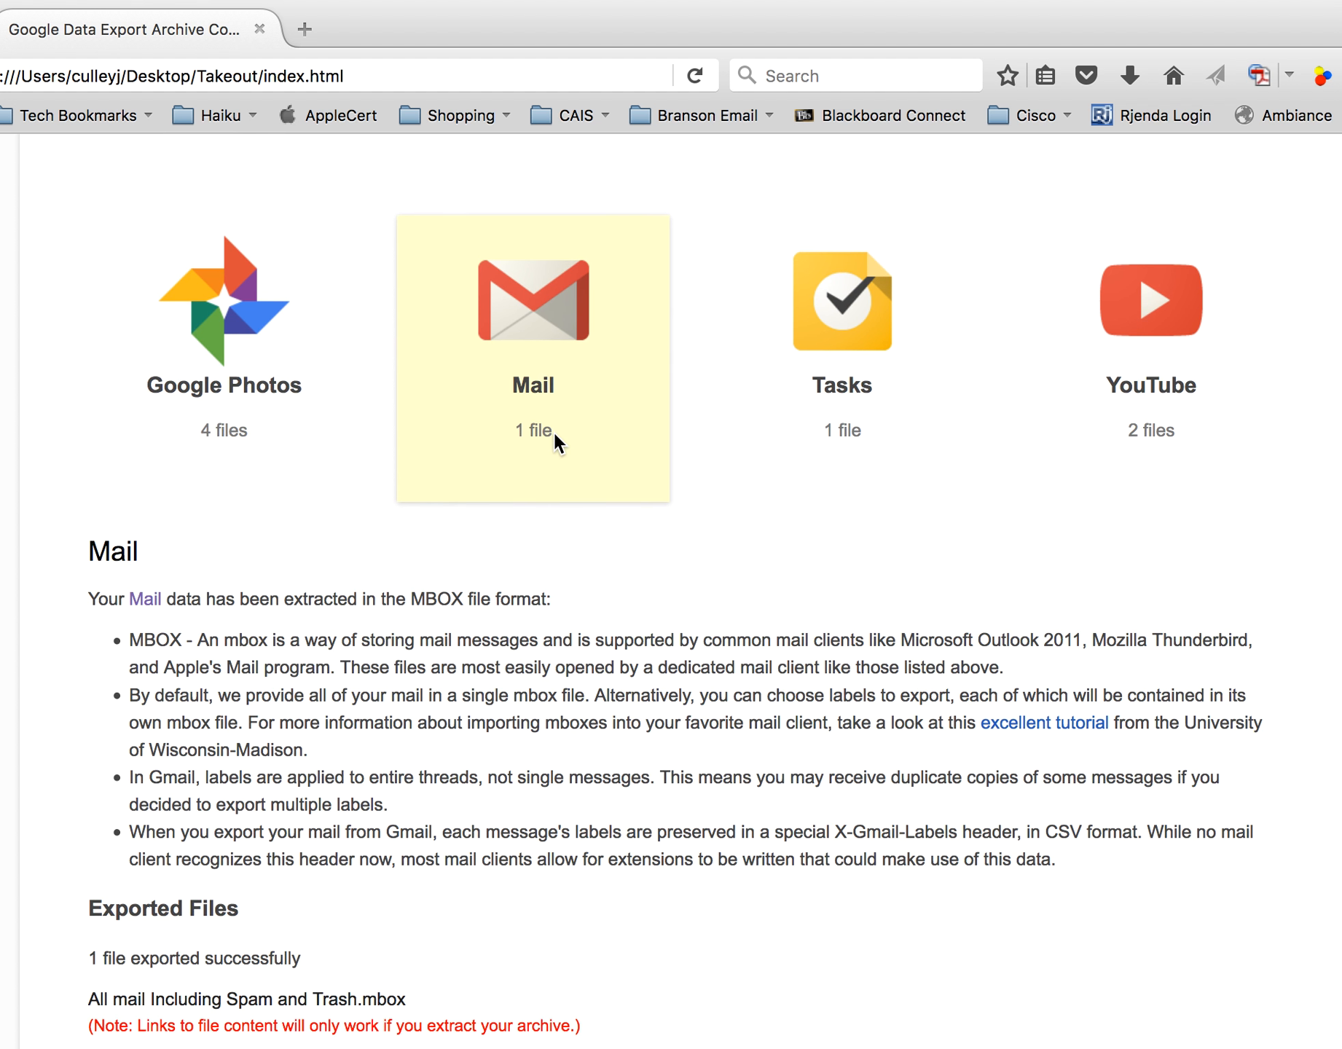
pyautogui.scroll(3, 452, 491)
pyautogui.scroll(2, 451, 491)
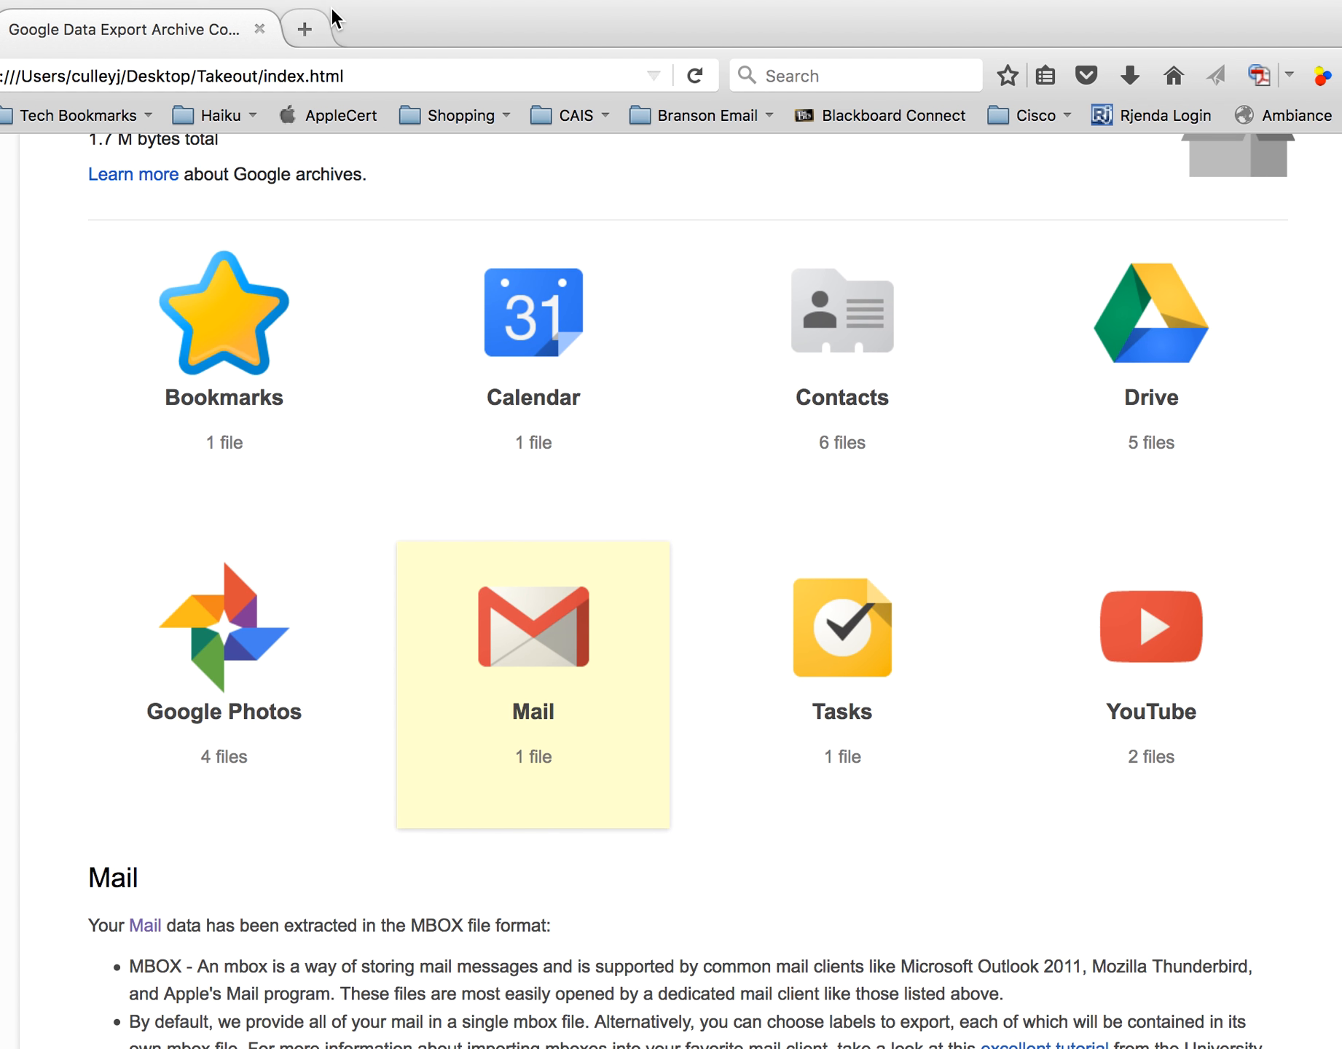
# Move the archive overview aside, return to the Takeout folder in Finder, and look through its Drive folder
pyautogui.moveTo(380, 20); pyautogui.dragTo(399, 672)
pyautogui.click(566, 403)
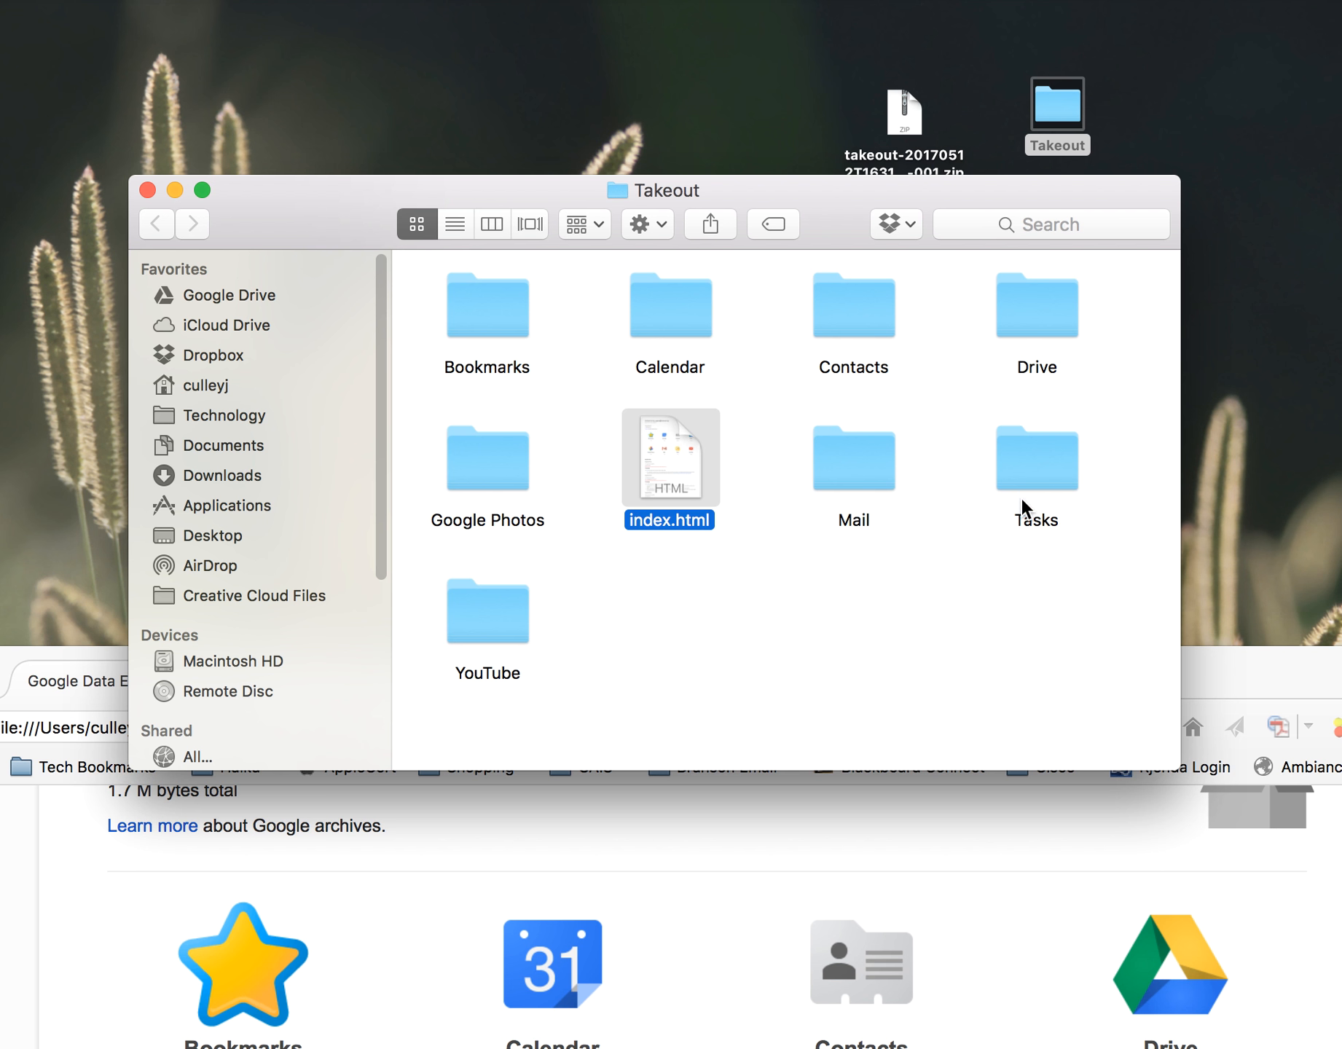
pyautogui.doubleClick(1050, 294)
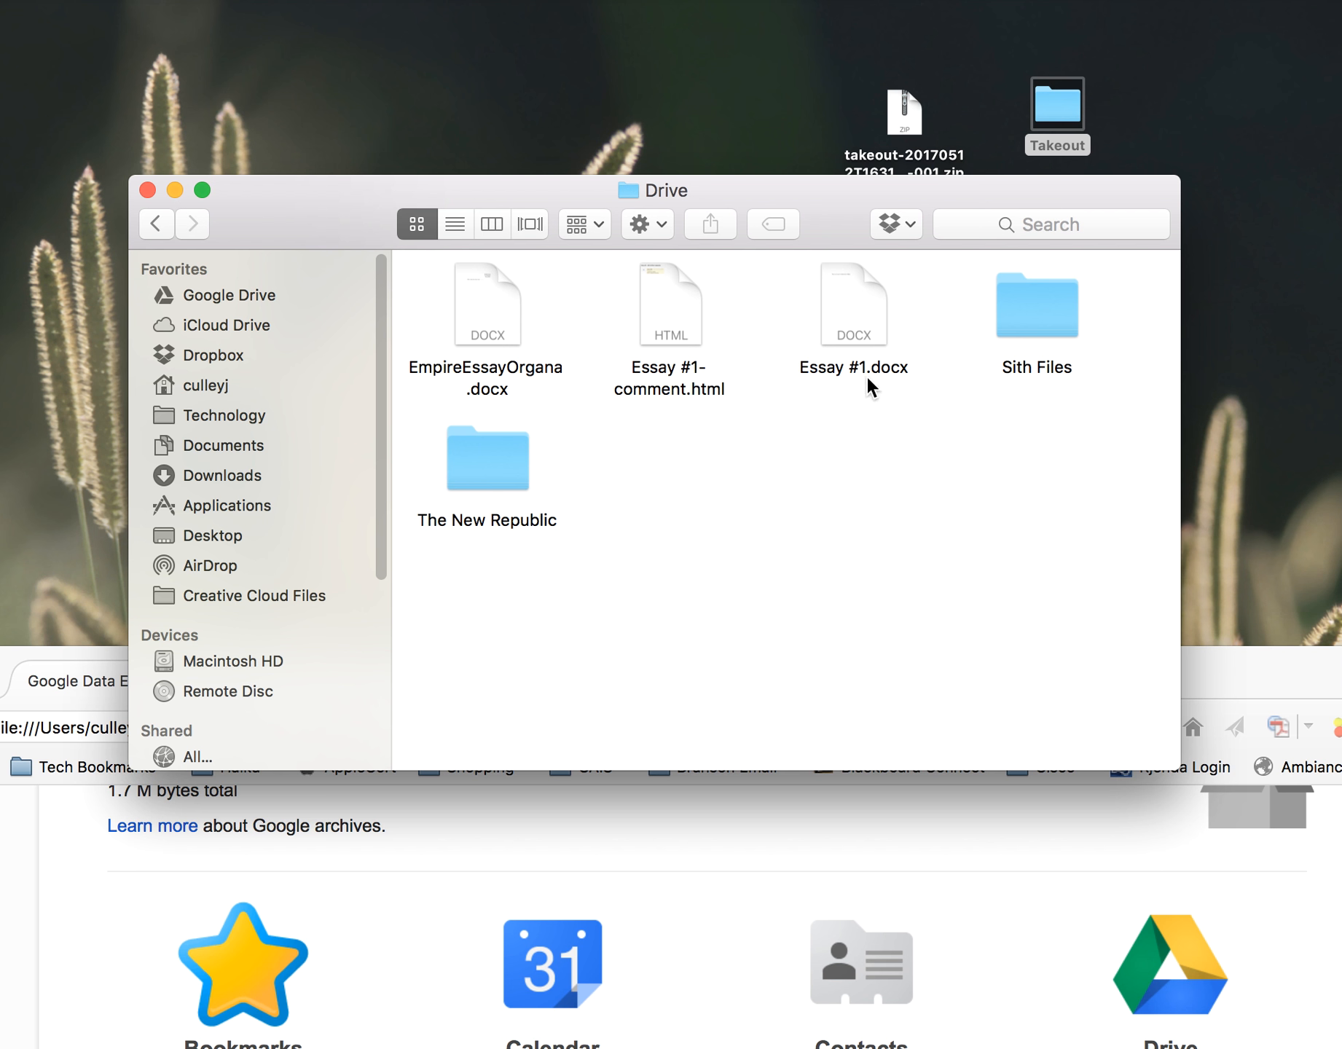
pyautogui.click(168, 224)
# Look through Profile Photos in the Google Photos folder, try opening the screenshot's .png.json file, and return to the Takeout folder
pyautogui.doubleClick(484, 468)
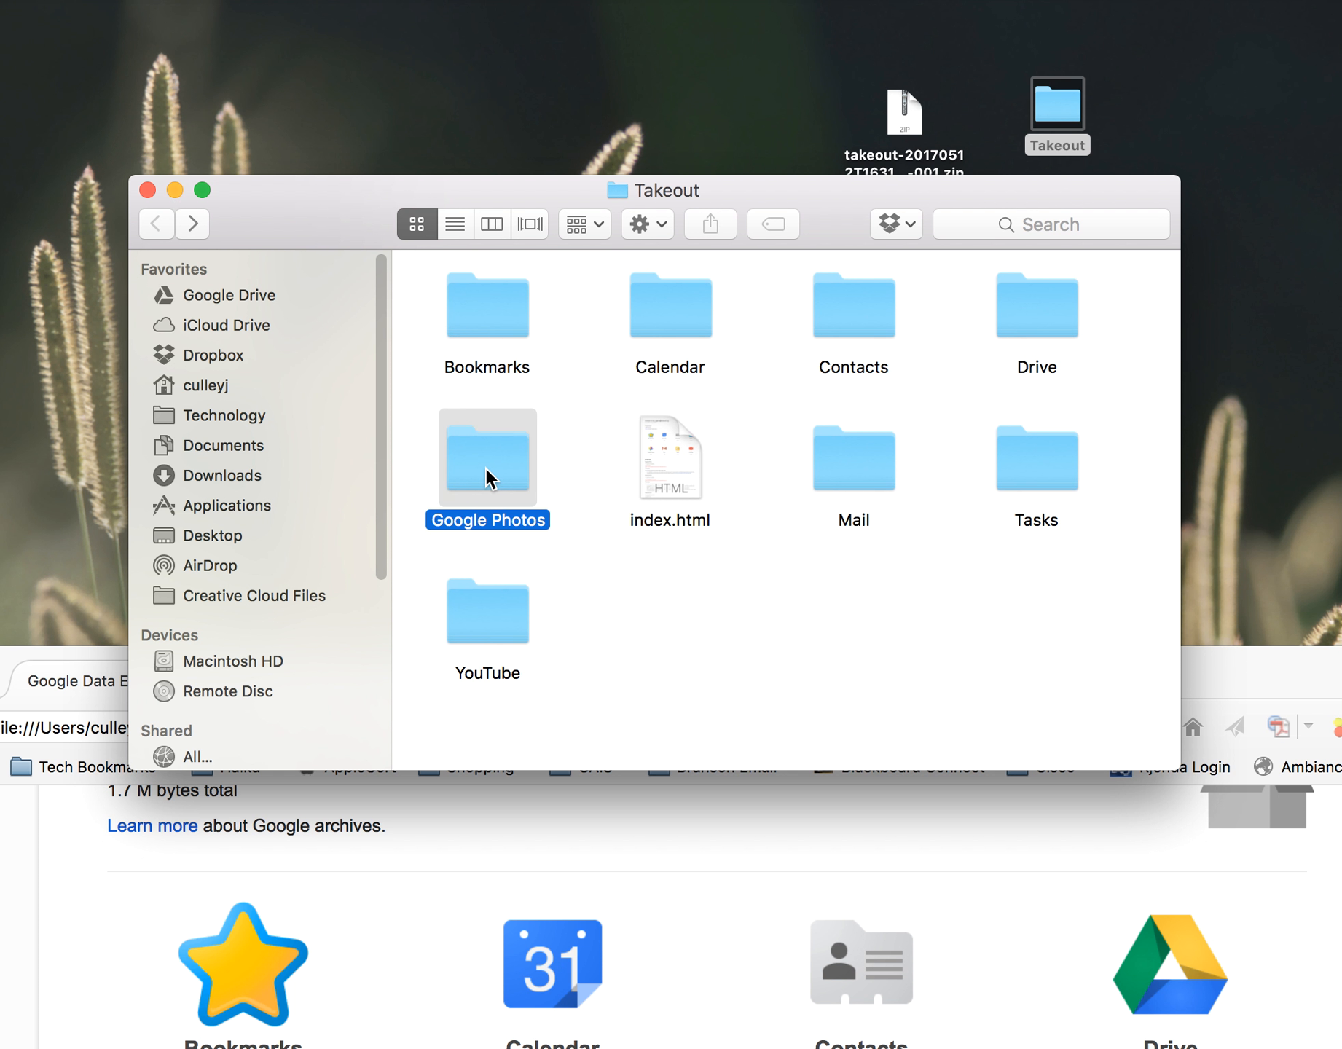
pyautogui.doubleClick(482, 292)
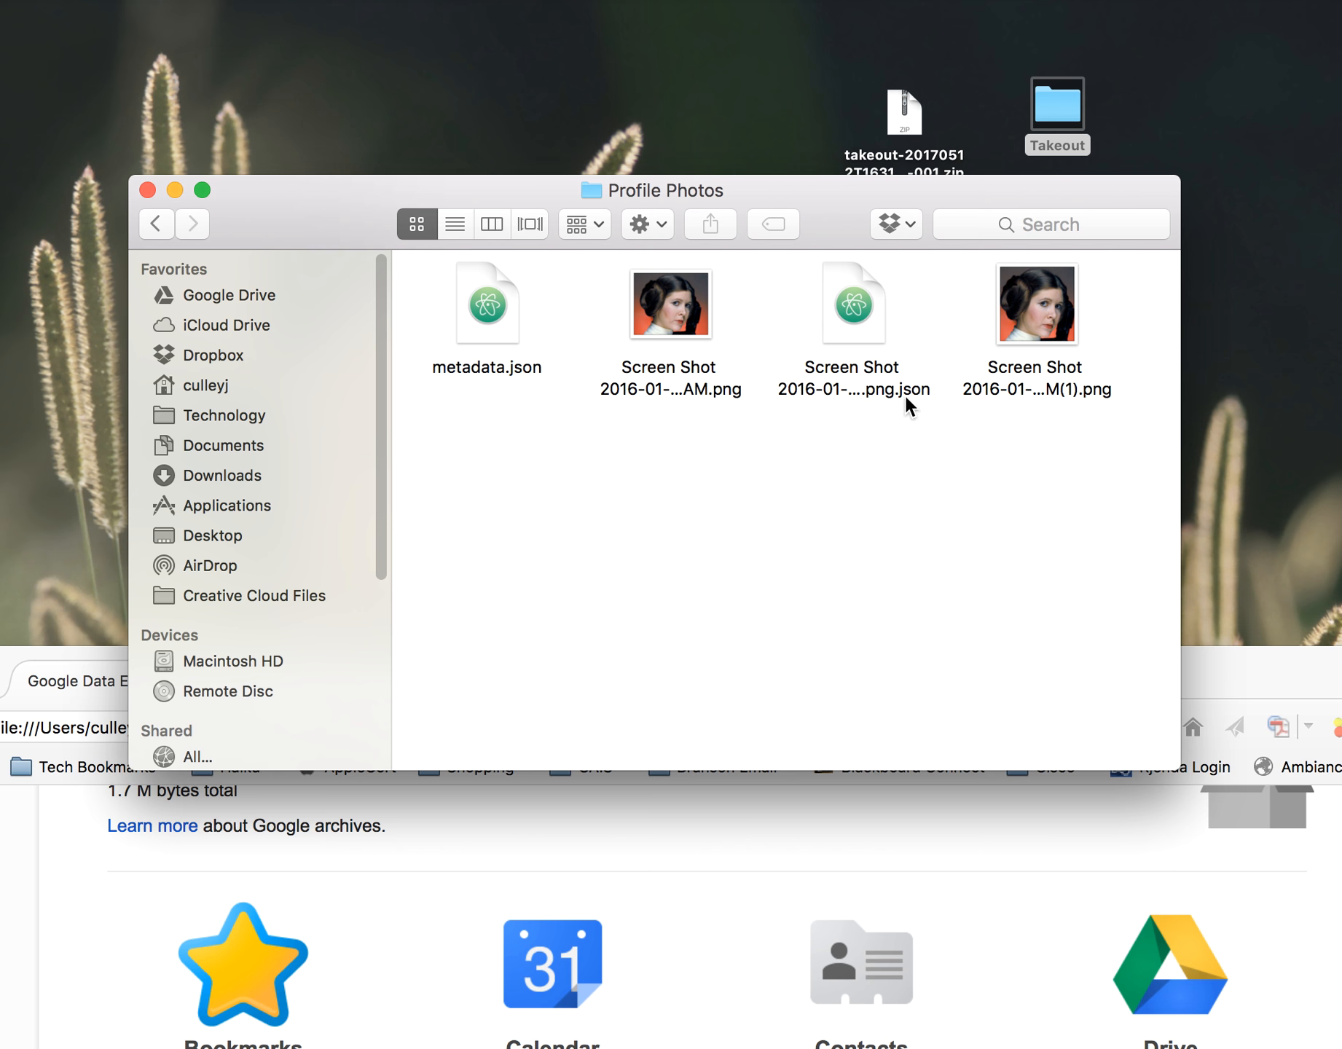
pyautogui.doubleClick(862, 313)
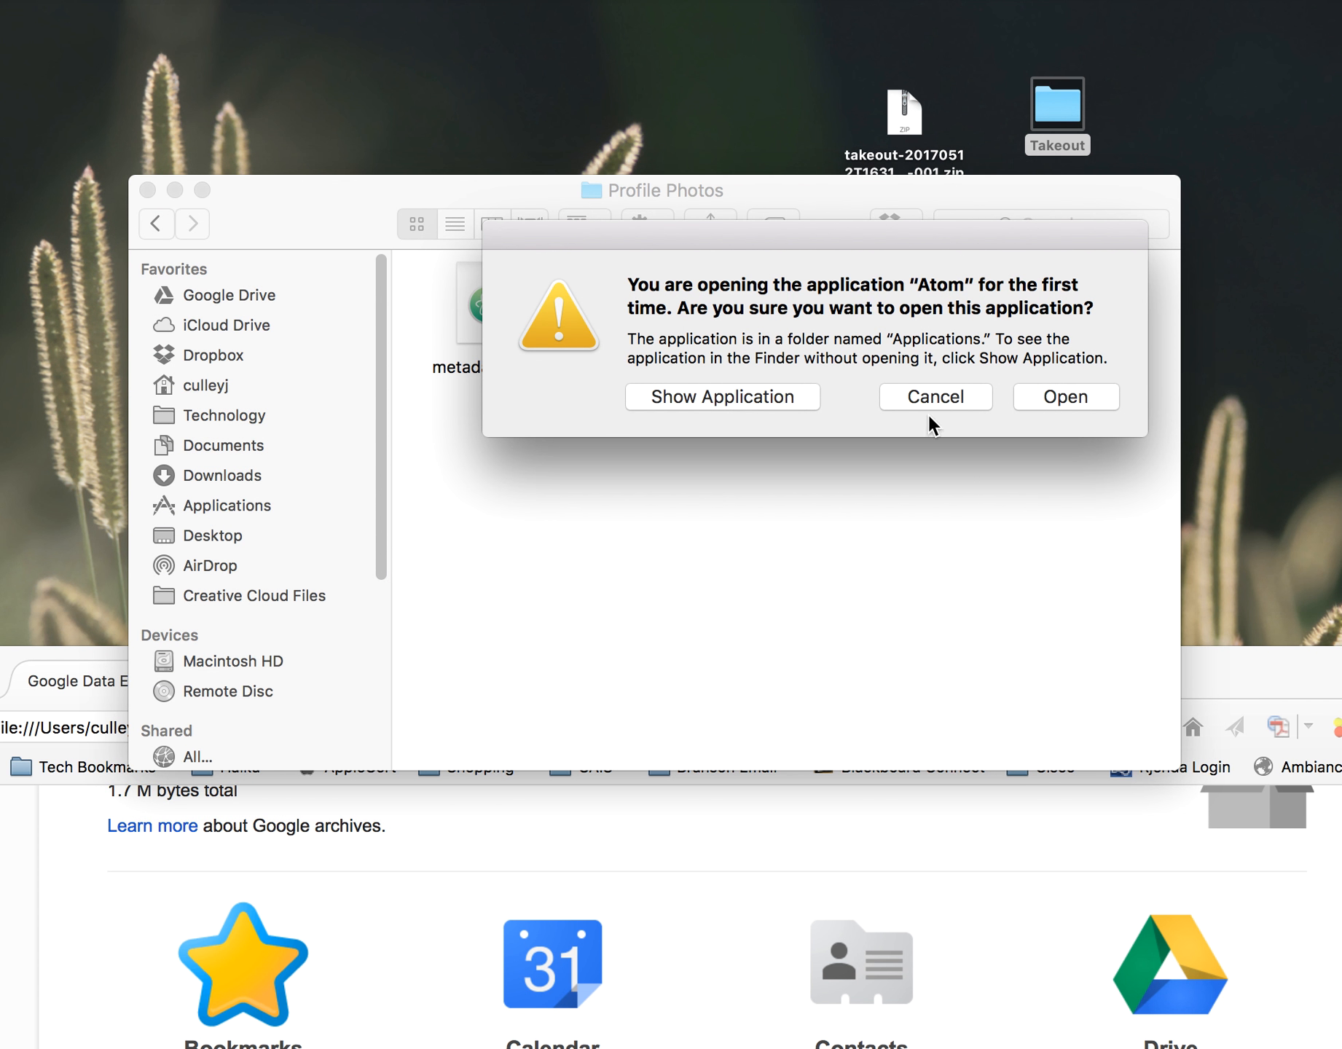
pyautogui.click(931, 407)
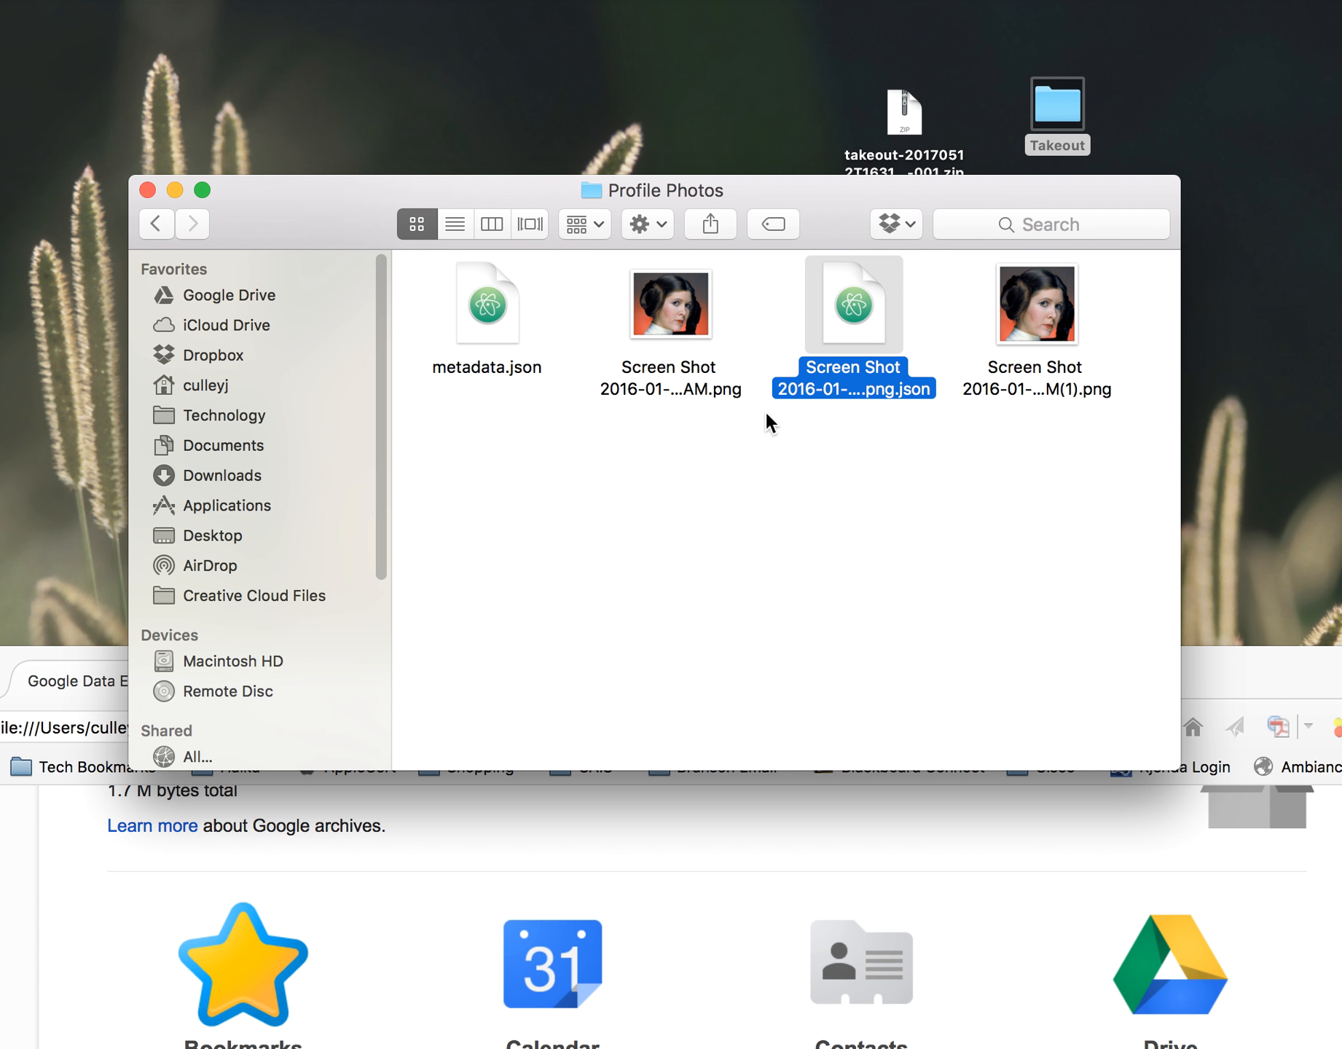
pyautogui.click(154, 224)
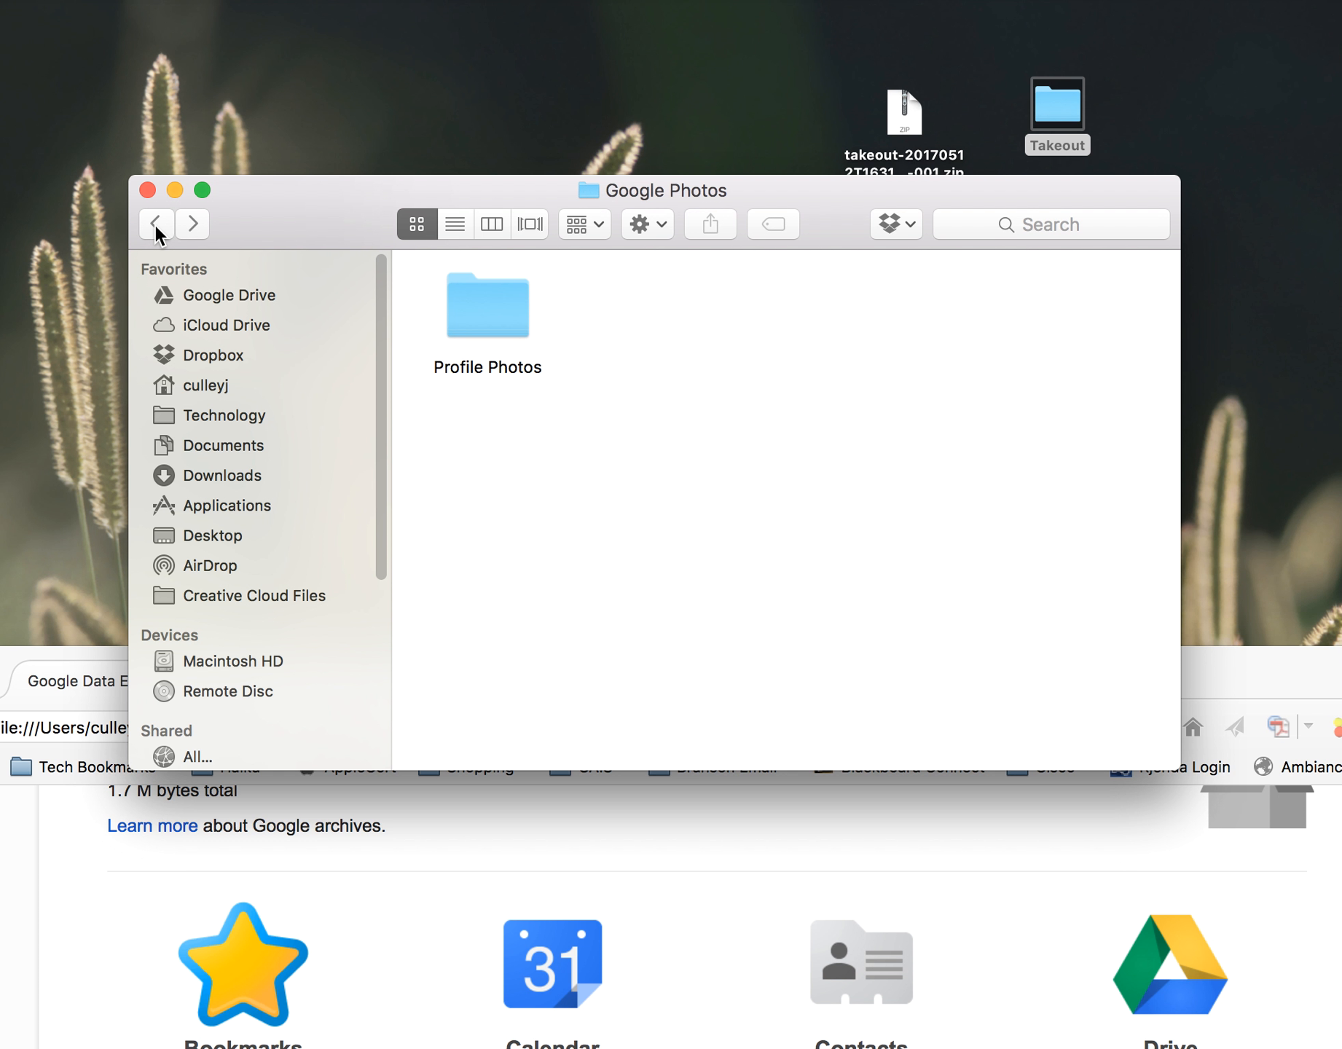
pyautogui.click(156, 224)
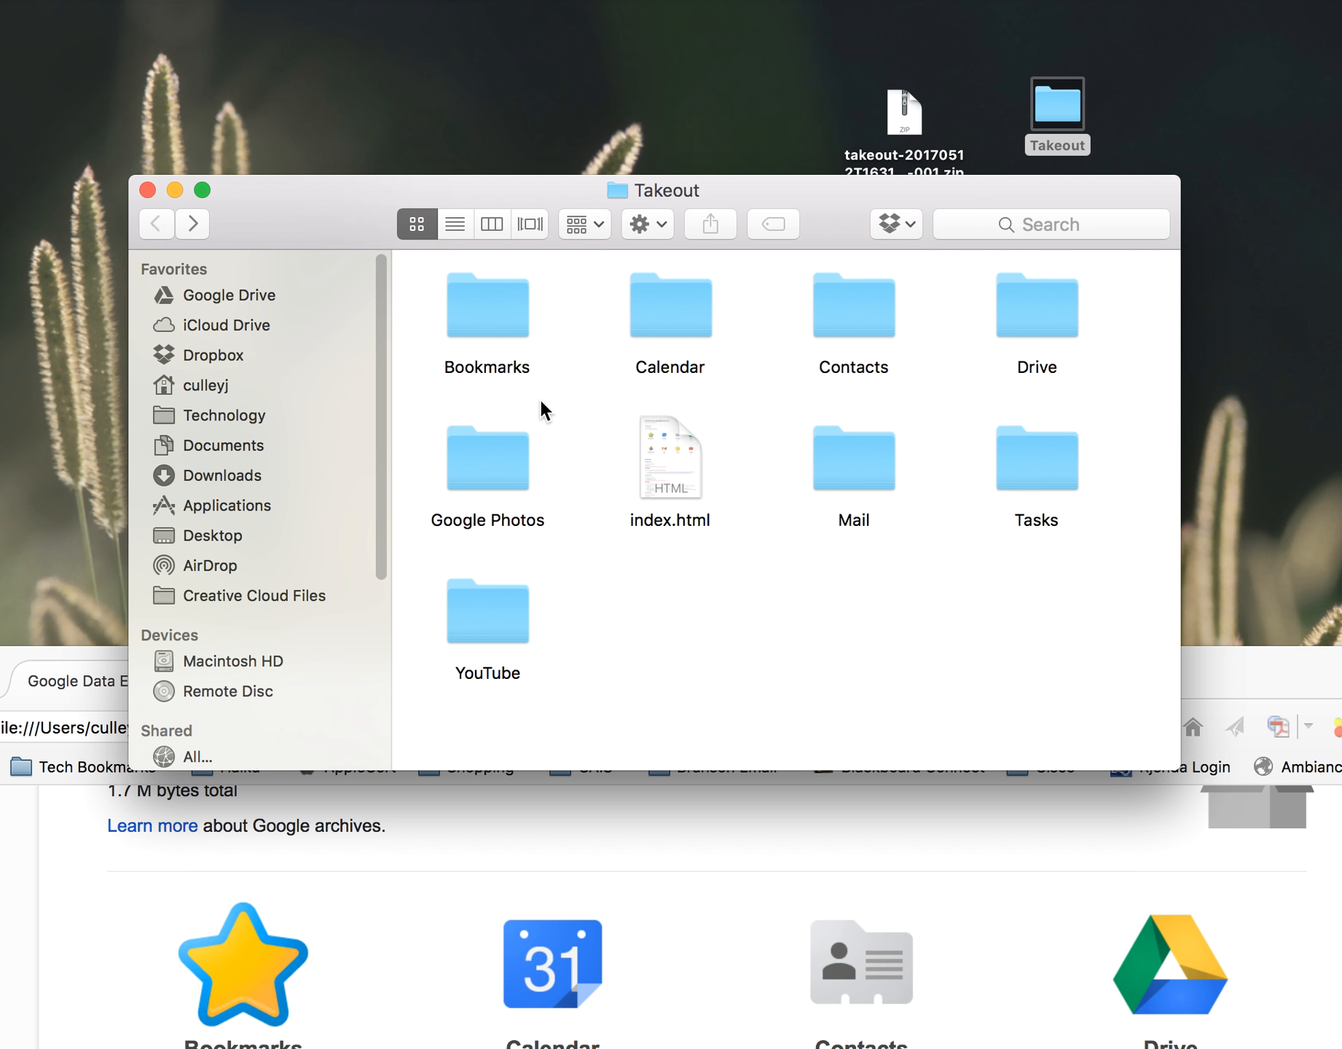
# View the exported mailbox file in the Mail folder and close the Takeout folder window
pyautogui.doubleClick(878, 469)
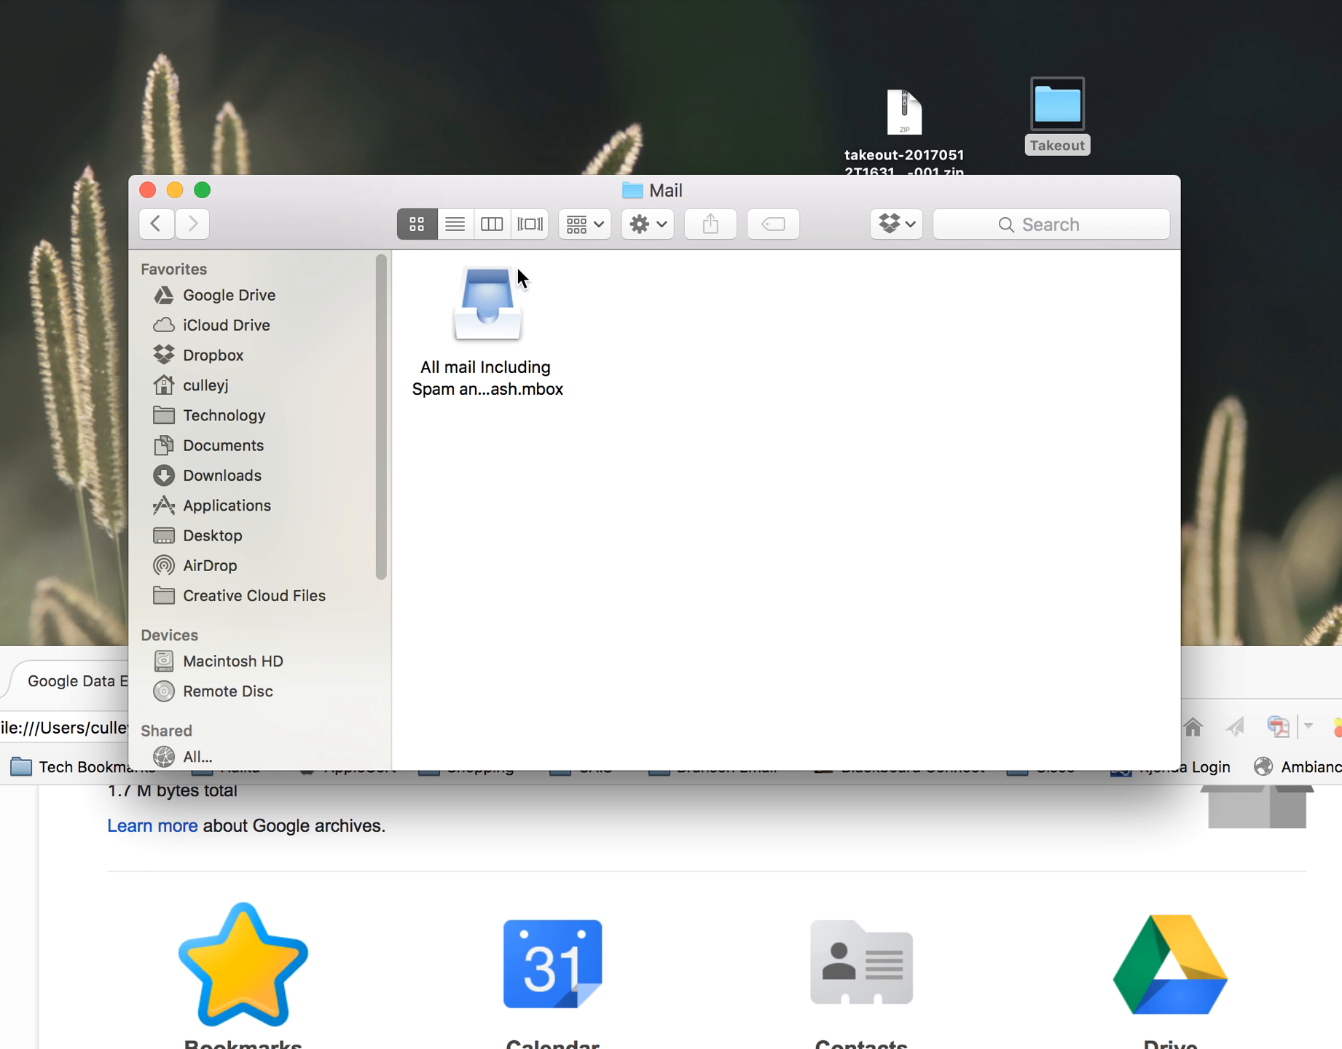
pyautogui.click(155, 223)
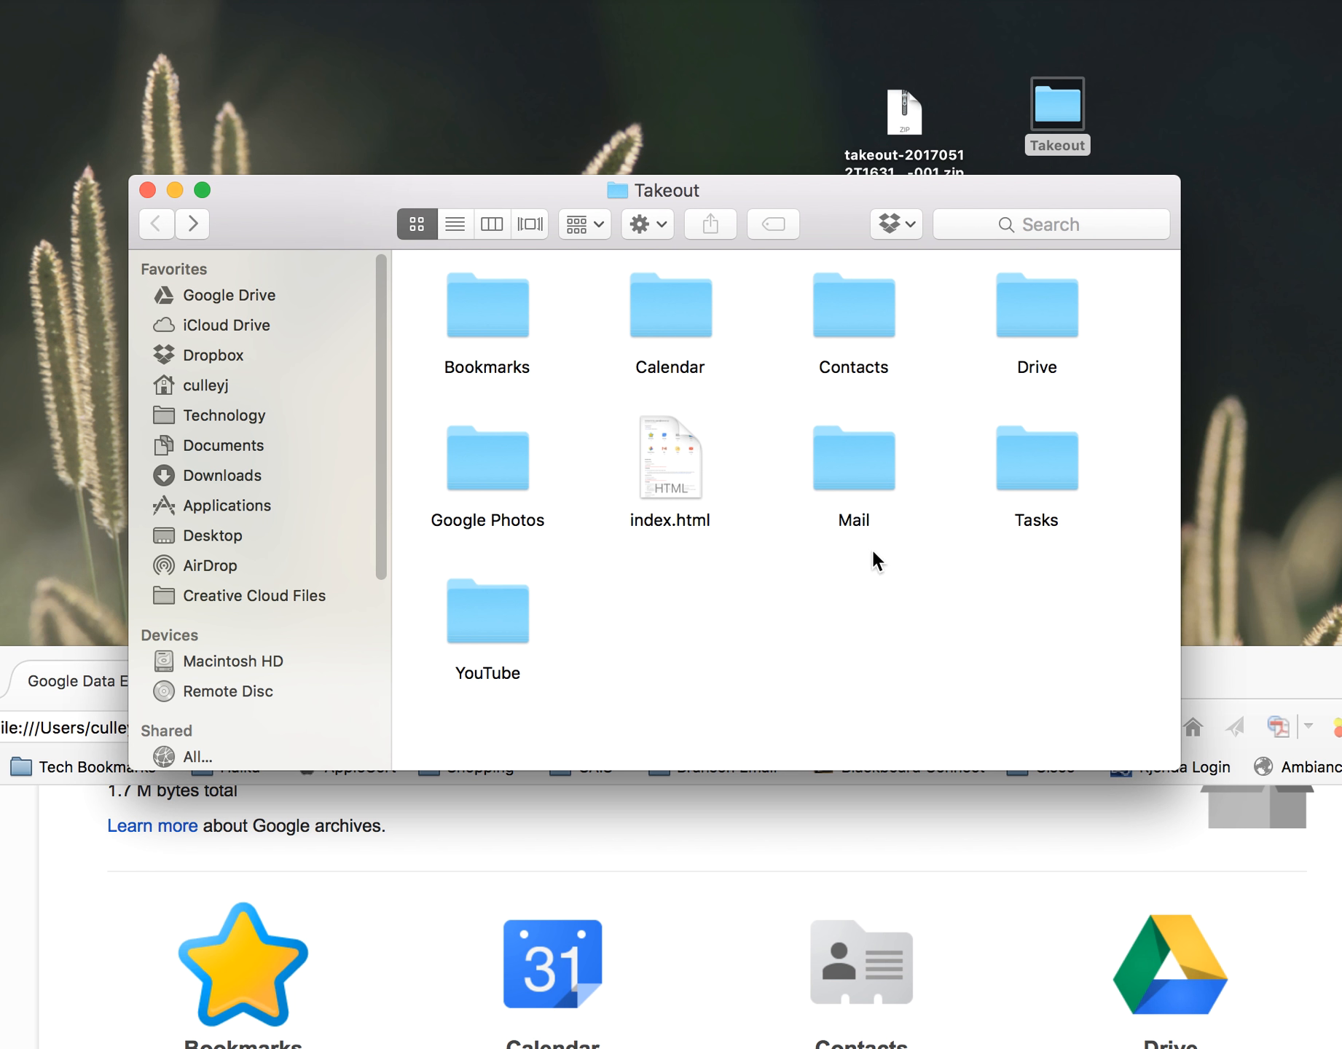
pyautogui.click(147, 190)
# Move the Takeout folder closer to the zip file on the desktop and bring the Download your data browser window back into view
pyautogui.click(1043, 113)
pyautogui.moveTo(1044, 113); pyautogui.dragTo(1009, 125)
pyautogui.moveTo(688, 664); pyautogui.dragTo(1231, 410)
pyautogui.click(341, 903)
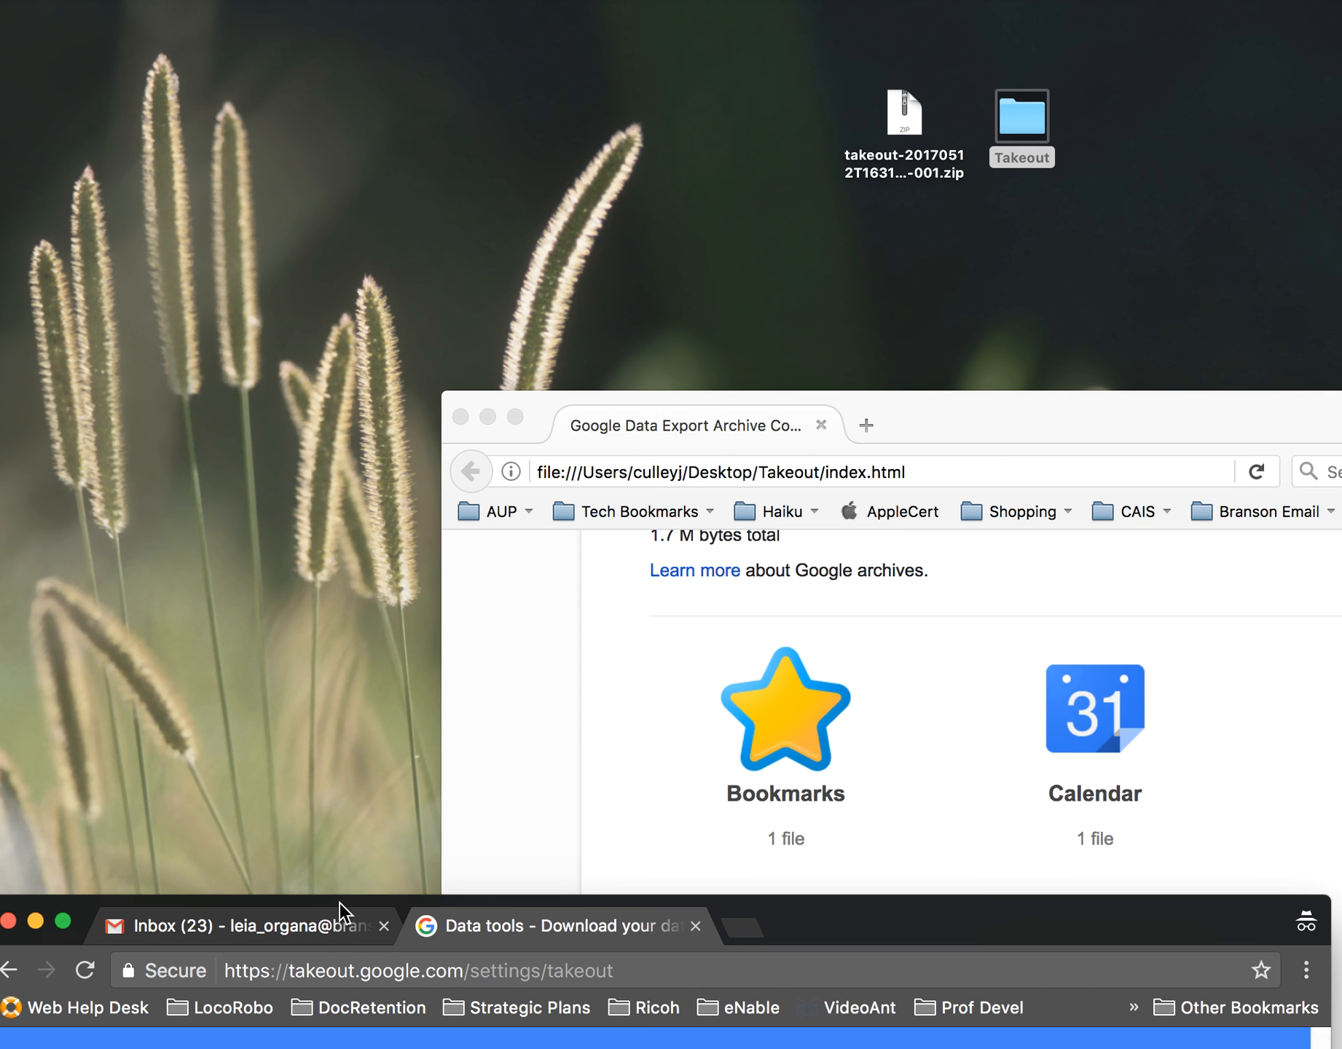
pyautogui.moveTo(341, 903); pyautogui.dragTo(368, 9)
# Review the full product selection for the archive, including each product's details, and the introduction above it
pyautogui.scroll(6, 408, 405)
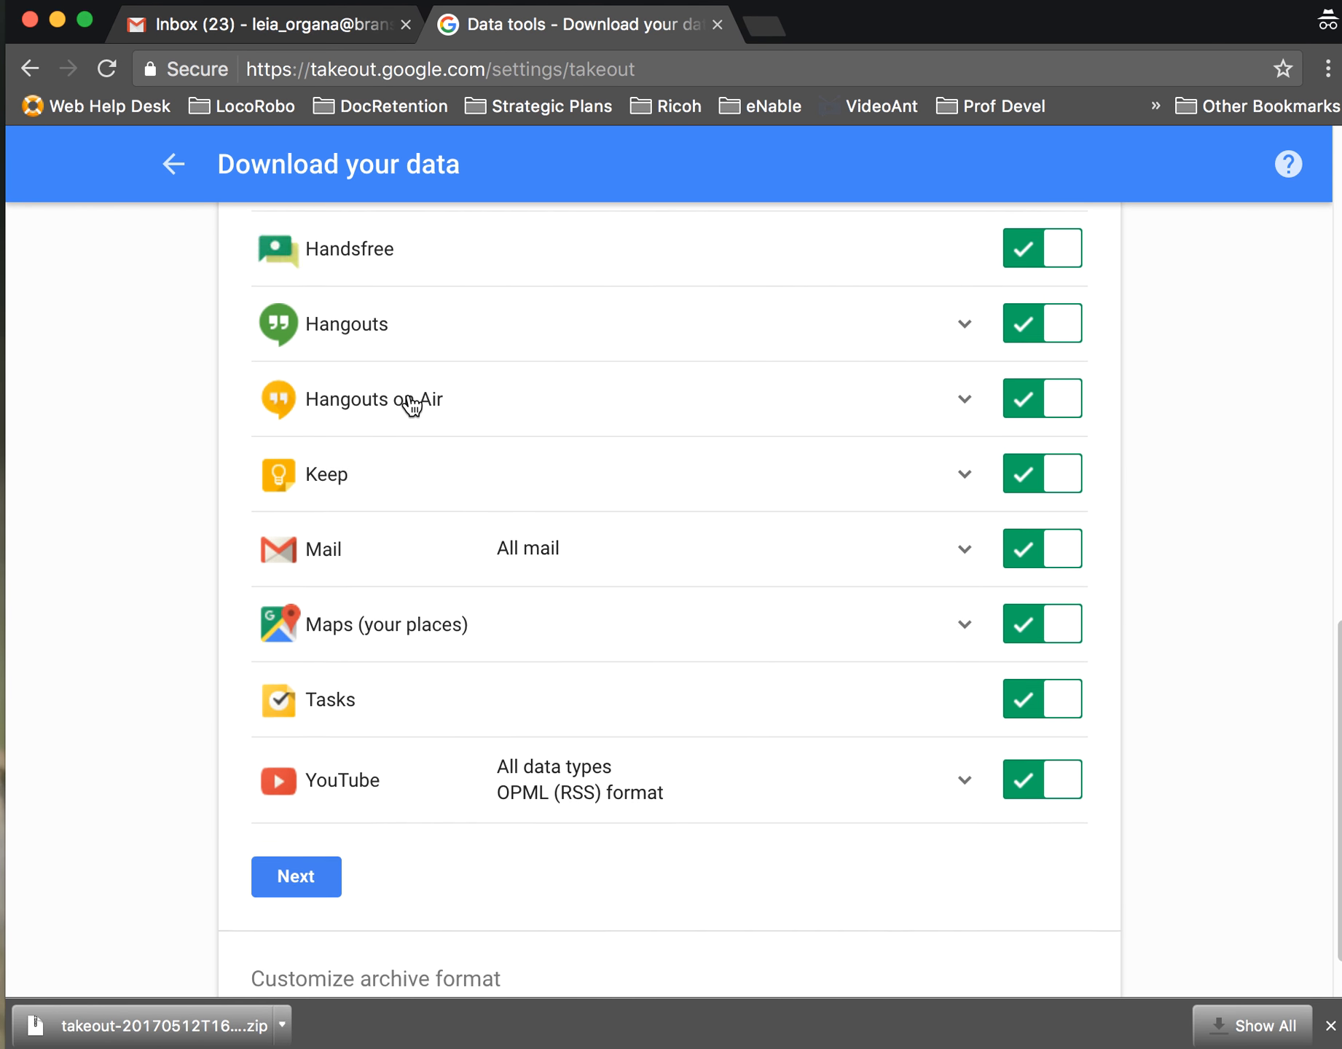
pyautogui.scroll(8, 410, 405)
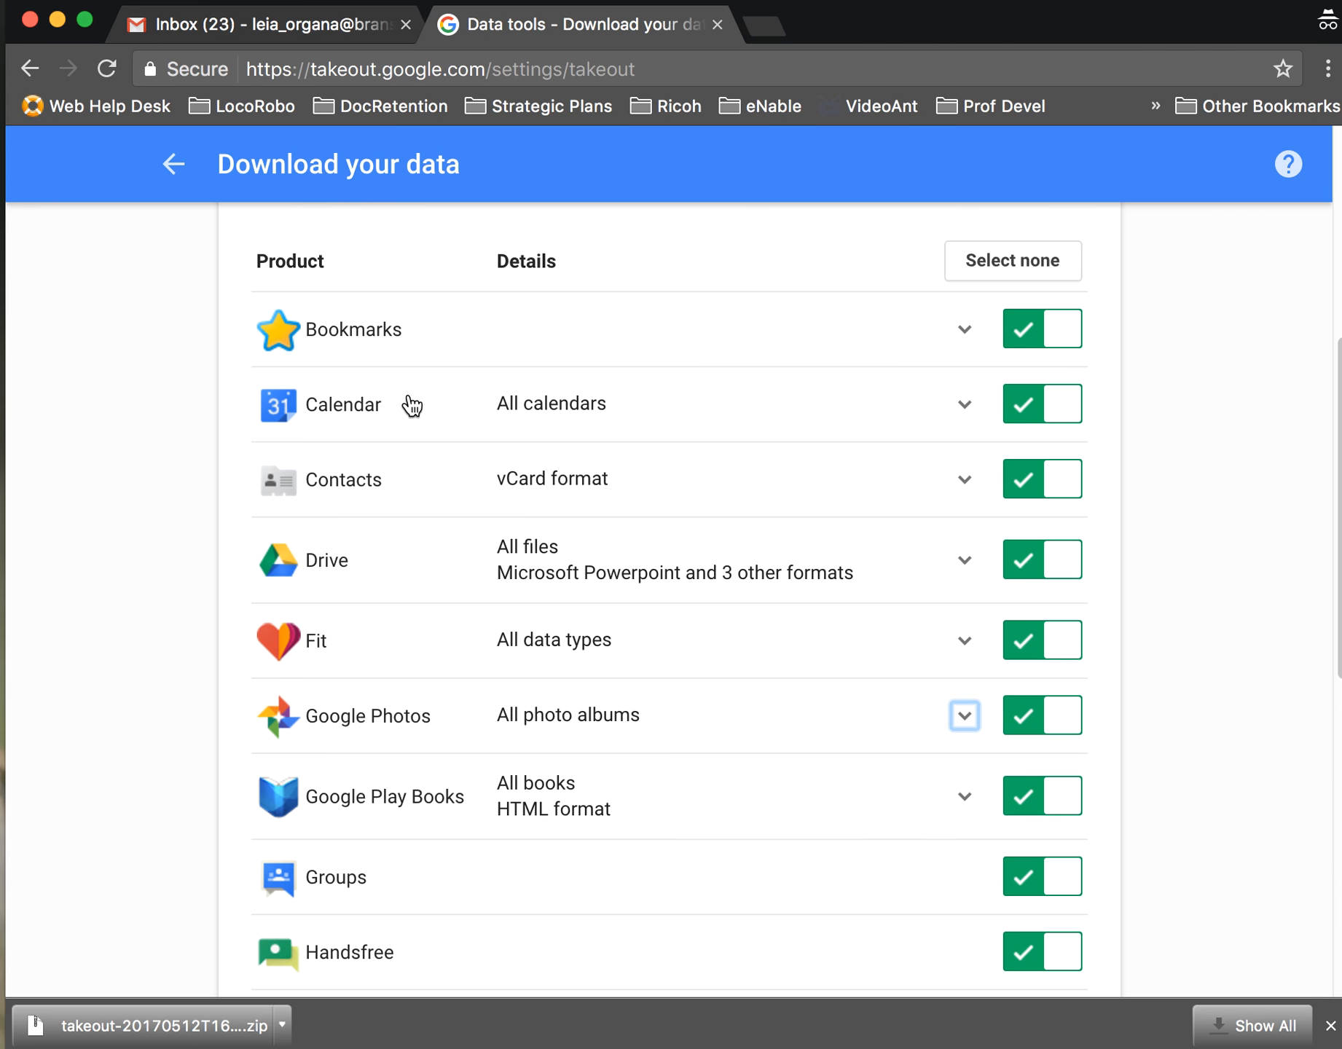
pyautogui.scroll(-4, 409, 401)
pyautogui.scroll(-4, 408, 401)
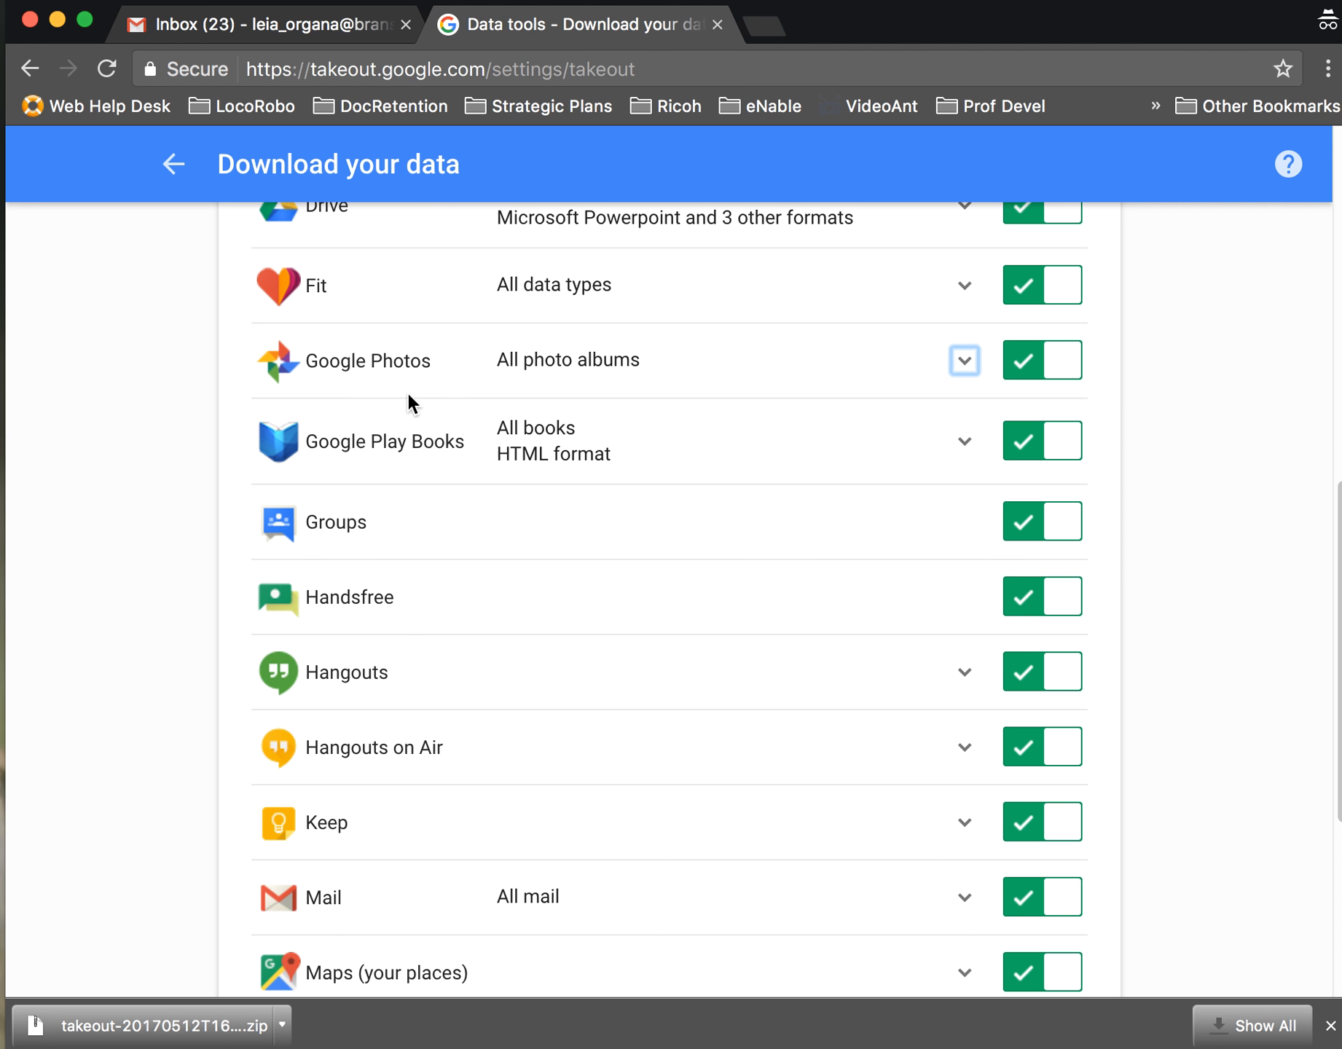
pyautogui.scroll(-2, 368, 743)
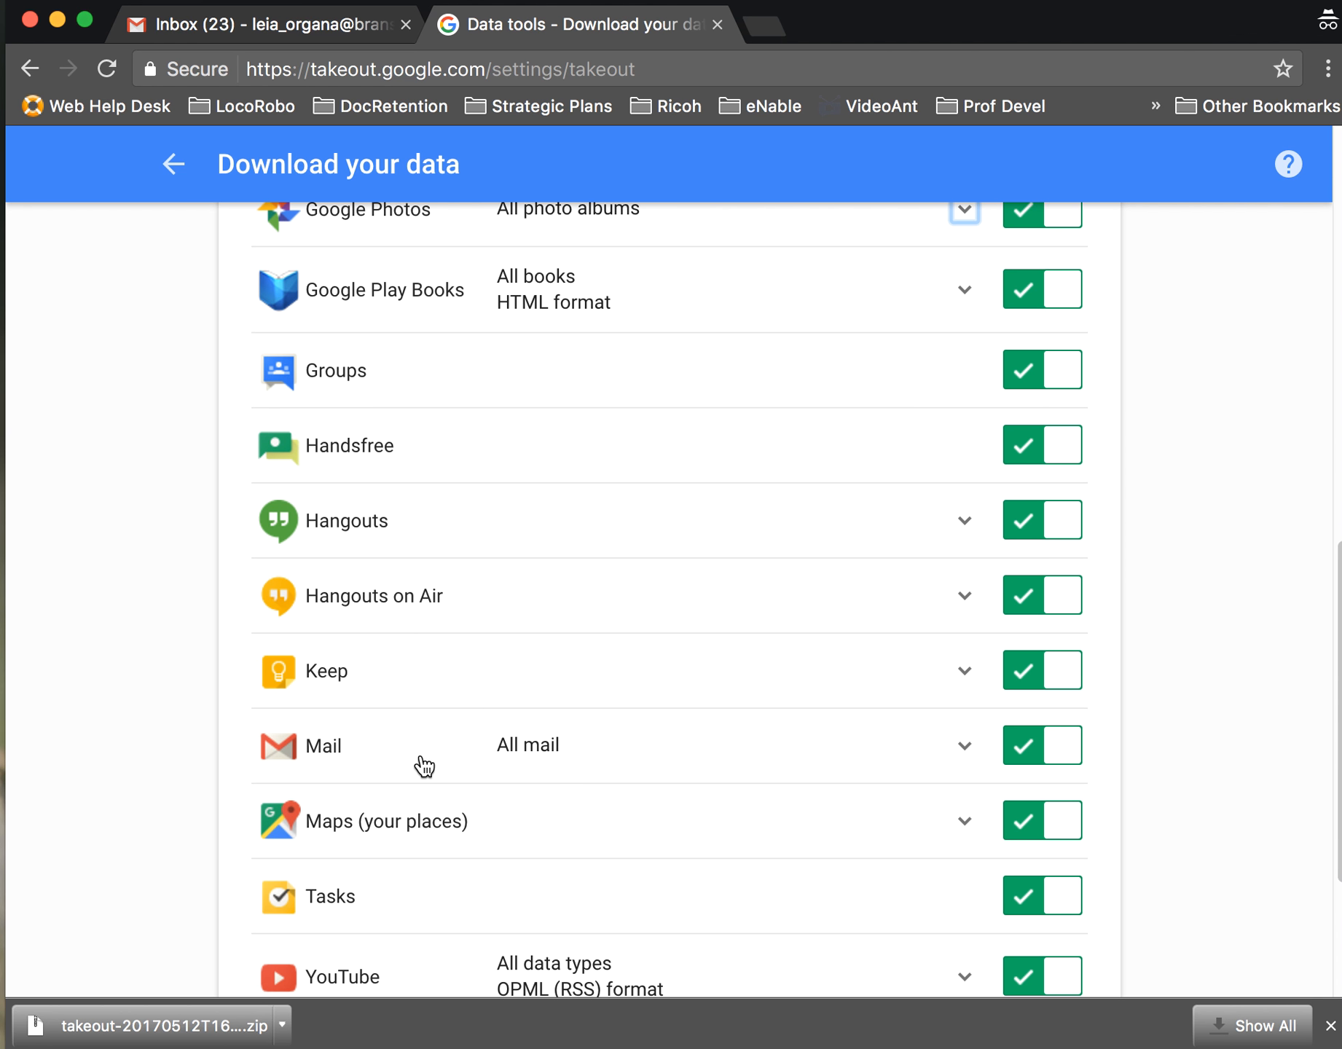
pyautogui.scroll(-4, 426, 766)
pyautogui.scroll(5, 465, 527)
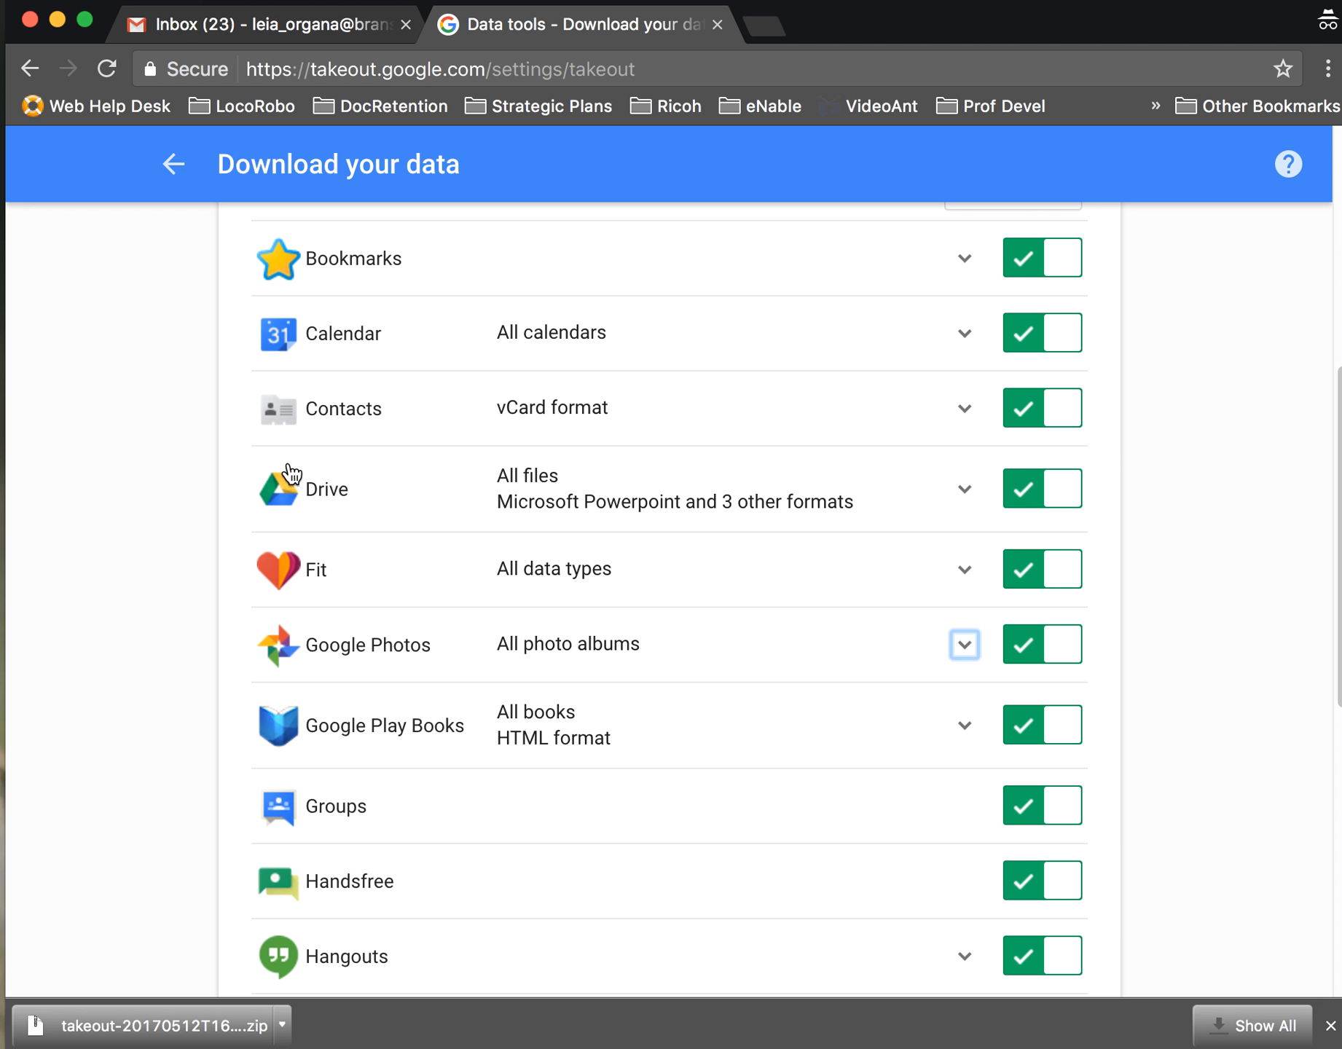
pyautogui.scroll(6, 605, 647)
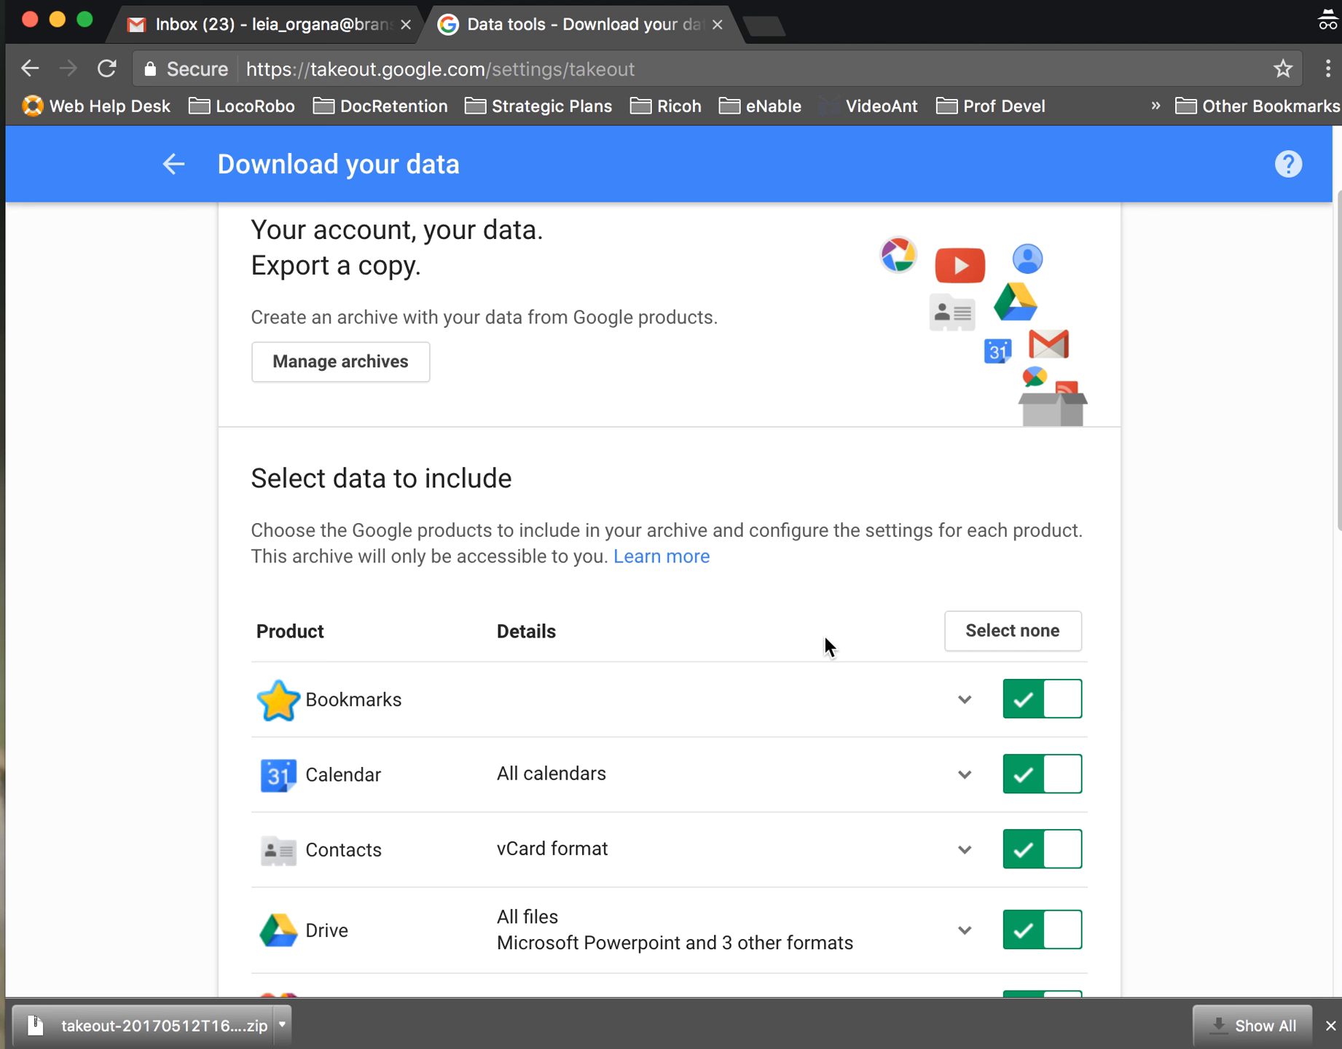
pyautogui.scroll(-2, 826, 639)
pyautogui.scroll(3, 825, 639)
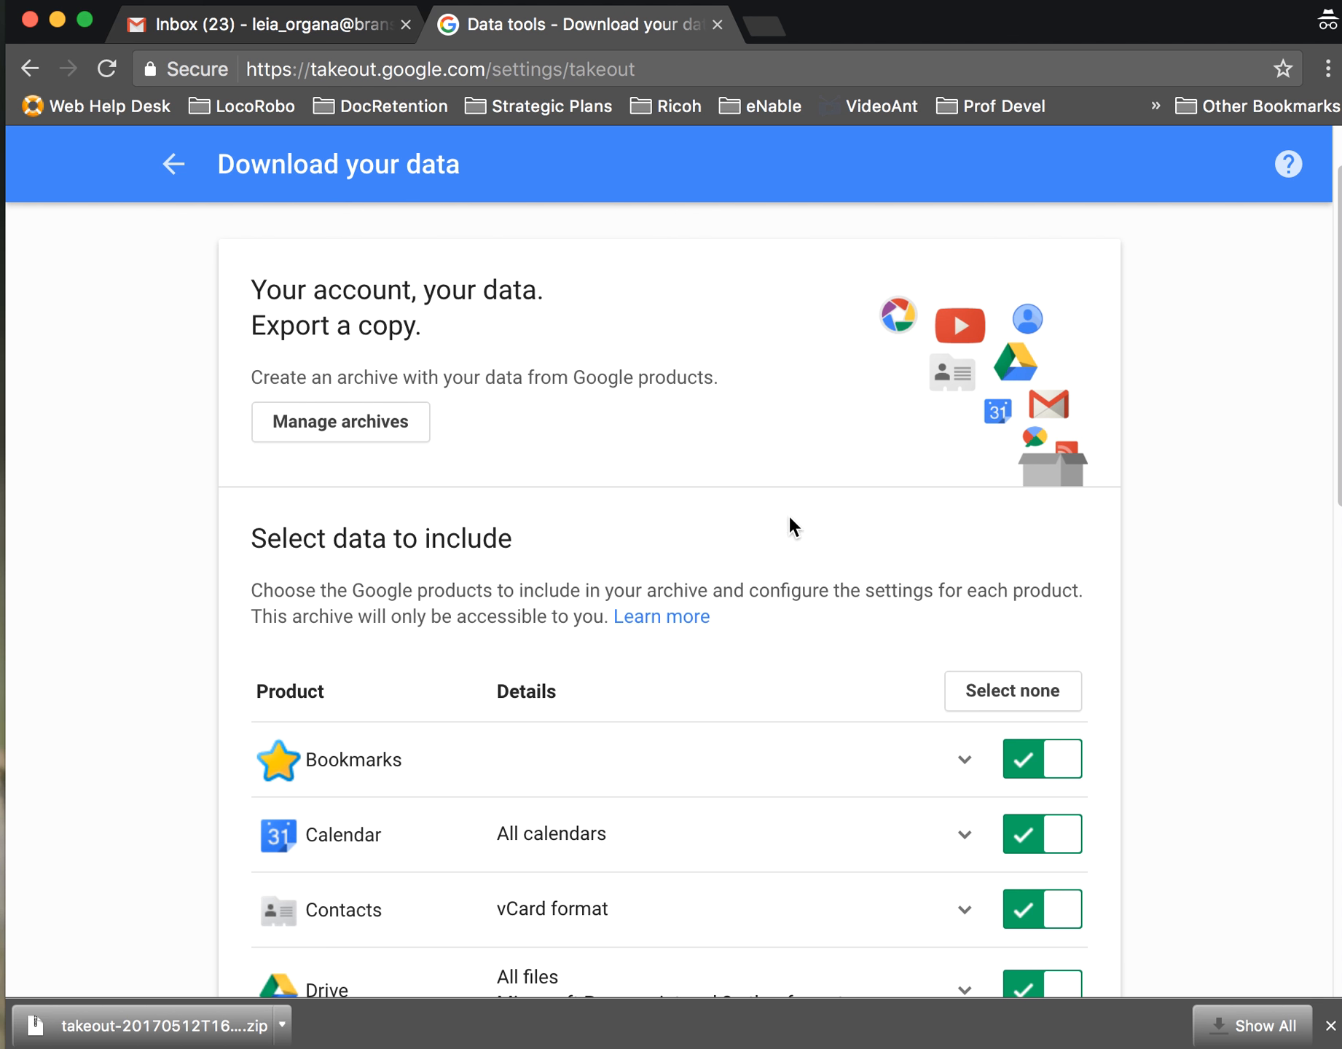
pyautogui.scroll(-1, 706, 527)
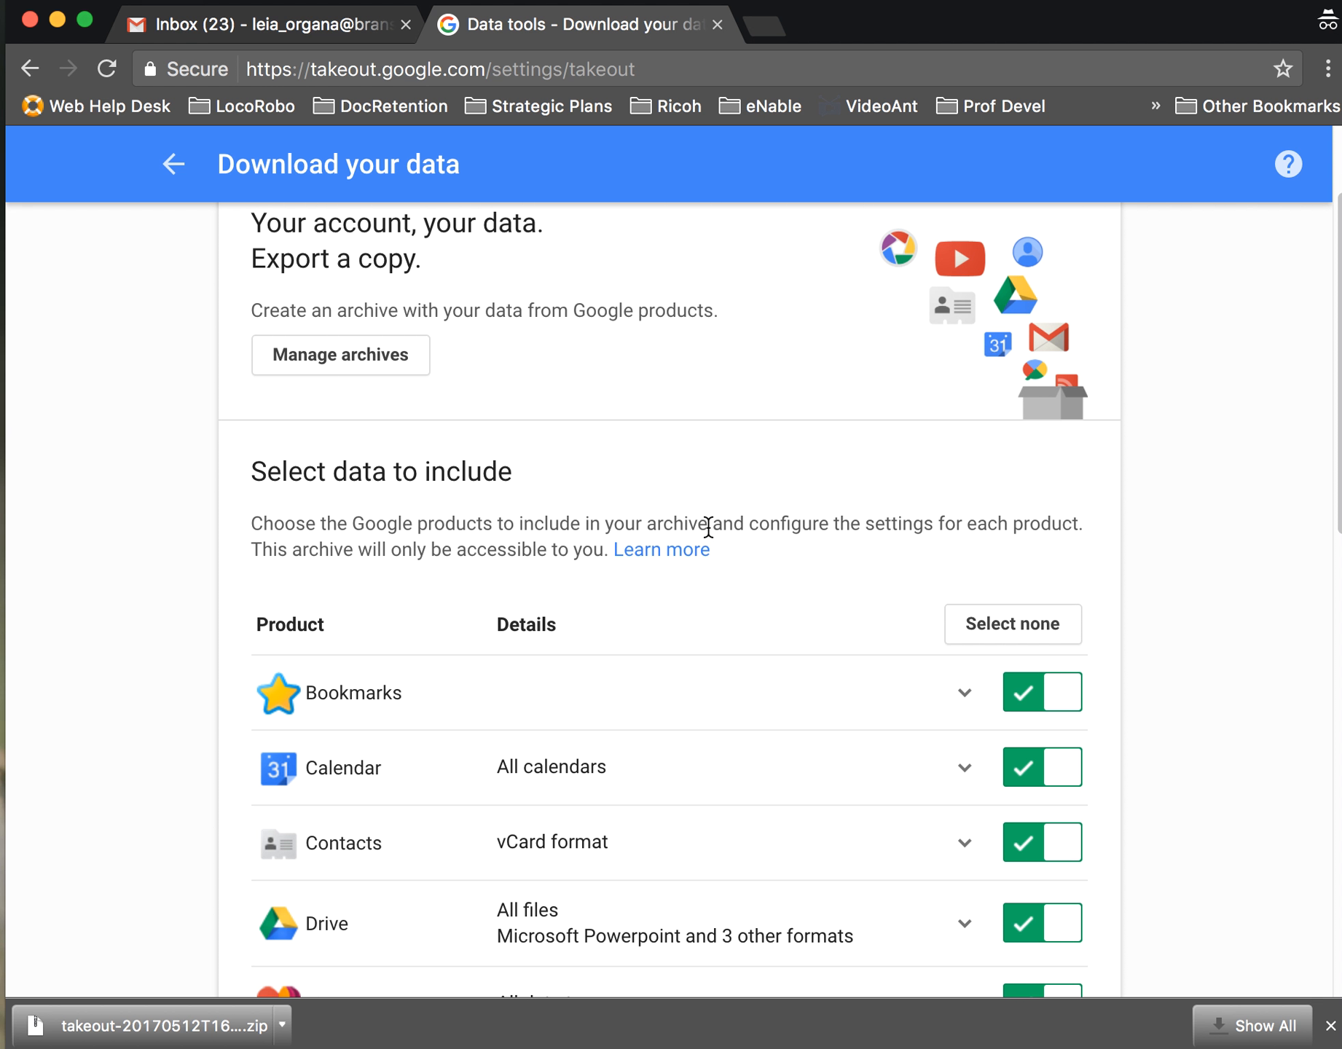